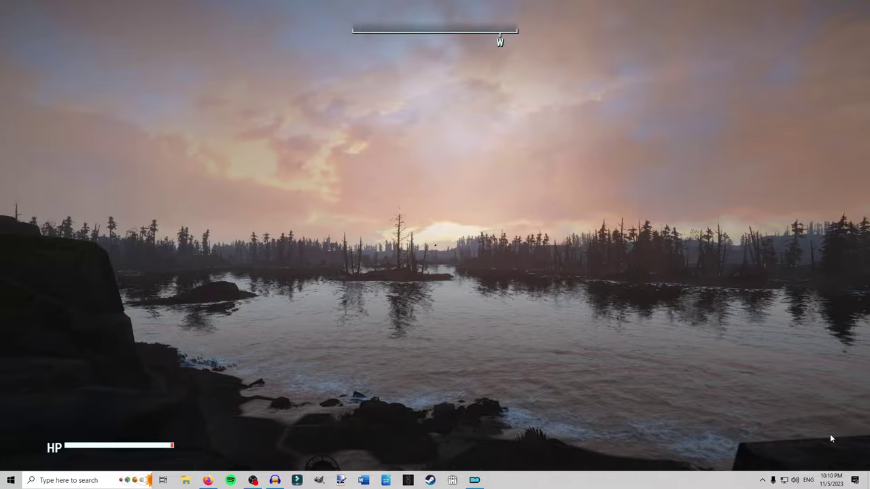
Leave fullscreen Fallout 4 for the Fallout 4 Nexus Mods page in Firefox.
{"action": "key", "text": "alt+Tab"}
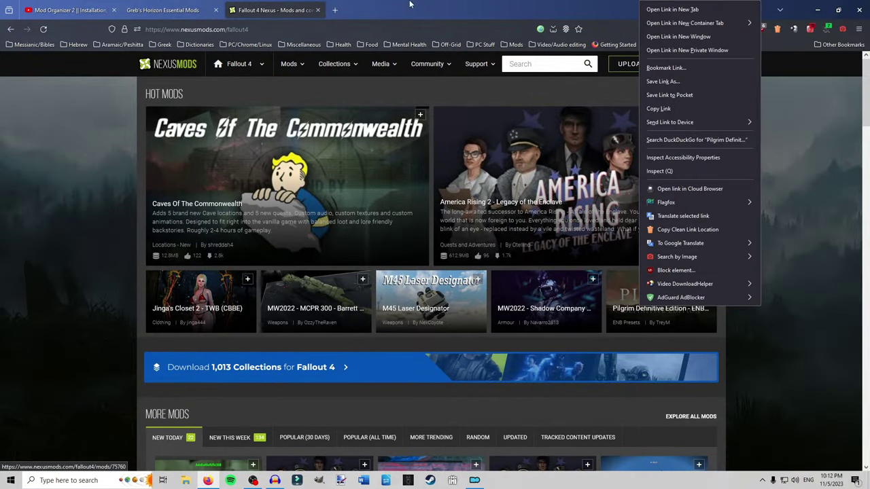
Dismiss the link menu and switch to the 'Mod Organizer 2 || Installation' YouTube video.
{"action": "key", "text": "Escape"}
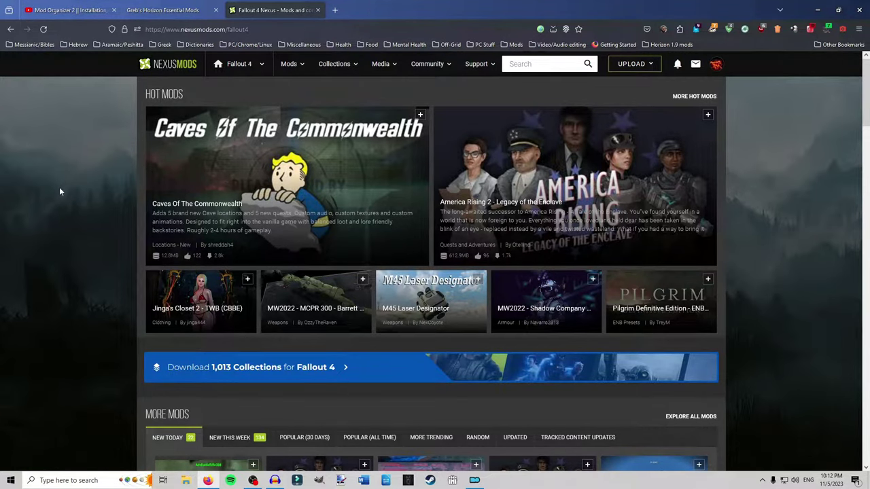
{"action": "left_click", "coordinate": [68, 10]}
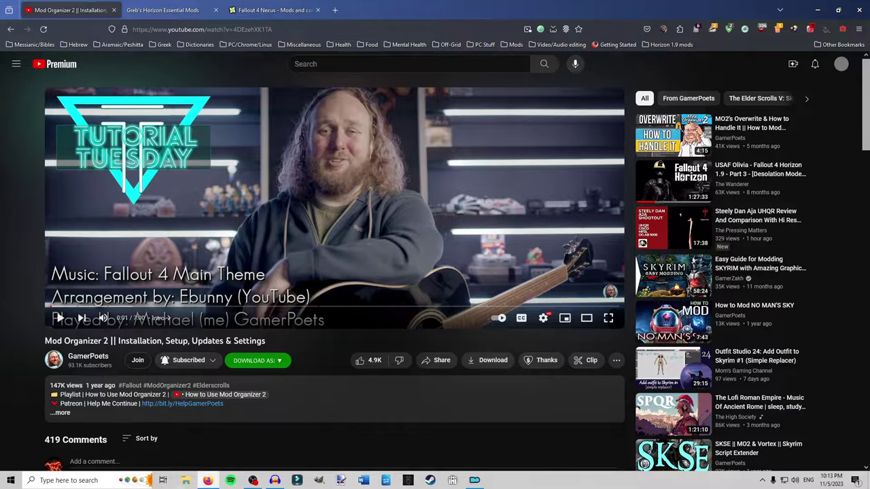
Open the Migrating Mod Managers Guide from Greb's page in a new tab, read it, and close it.
{"action": "key", "text": "ctrl+Tab"}
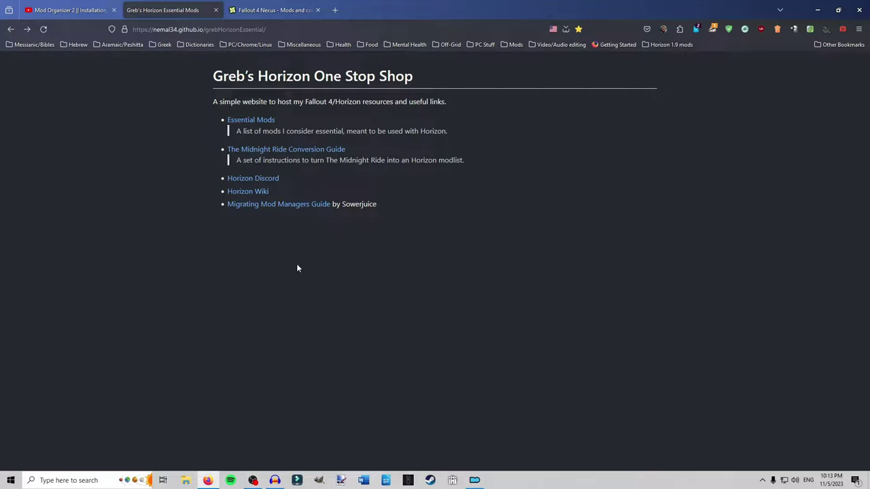
{"action": "right_click", "coordinate": [307, 205]}
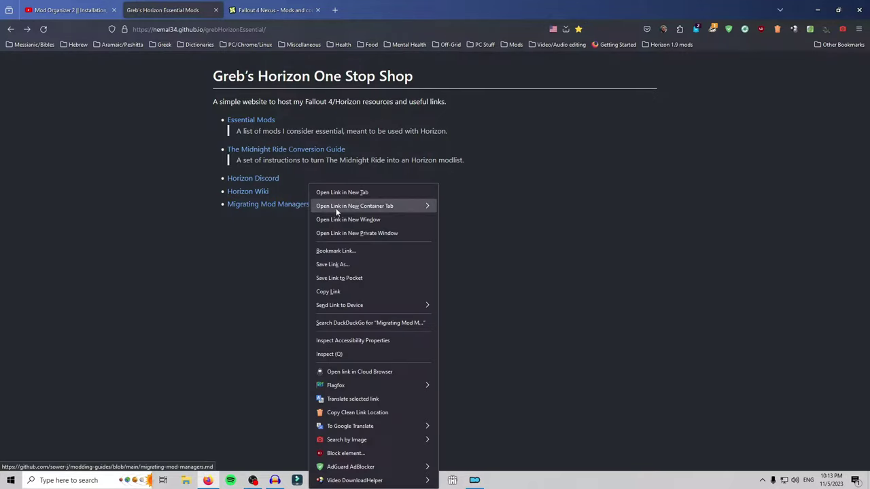
{"action": "left_click", "coordinate": [340, 192]}
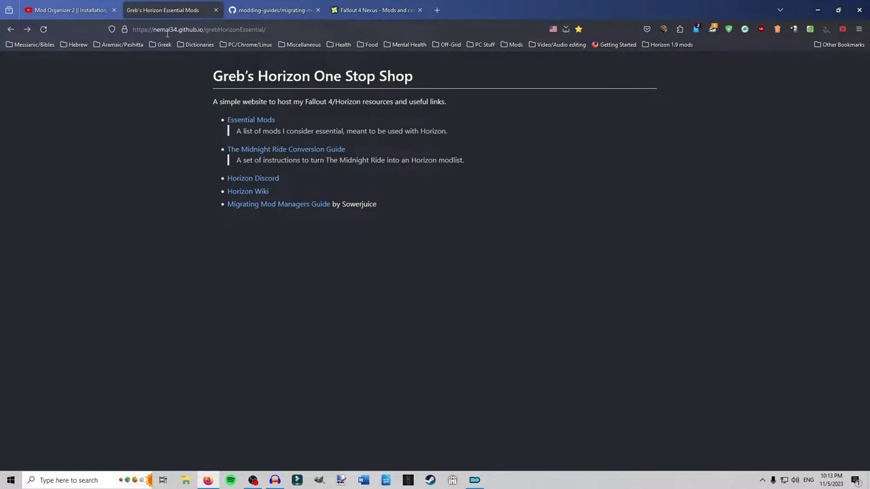
{"action": "left_click", "coordinate": [270, 12]}
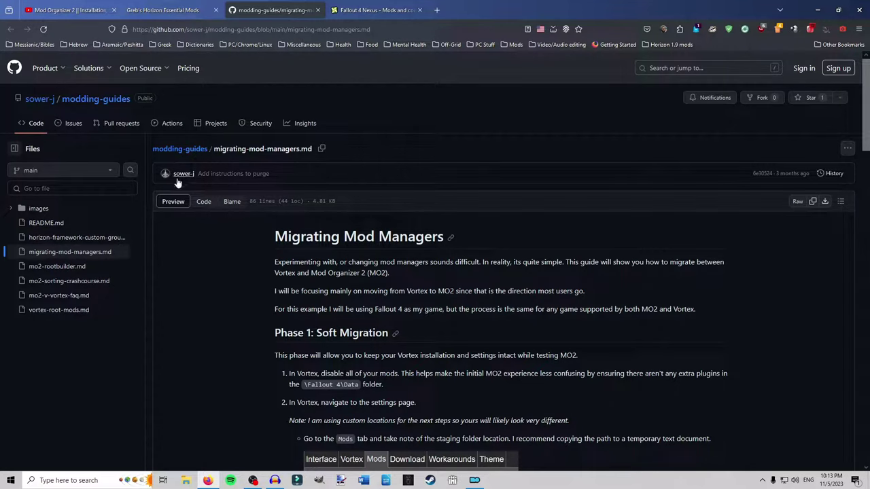
{"action": "scroll", "coordinate": [304, 245], "scroll_direction": "down", "scroll_amount": 10}
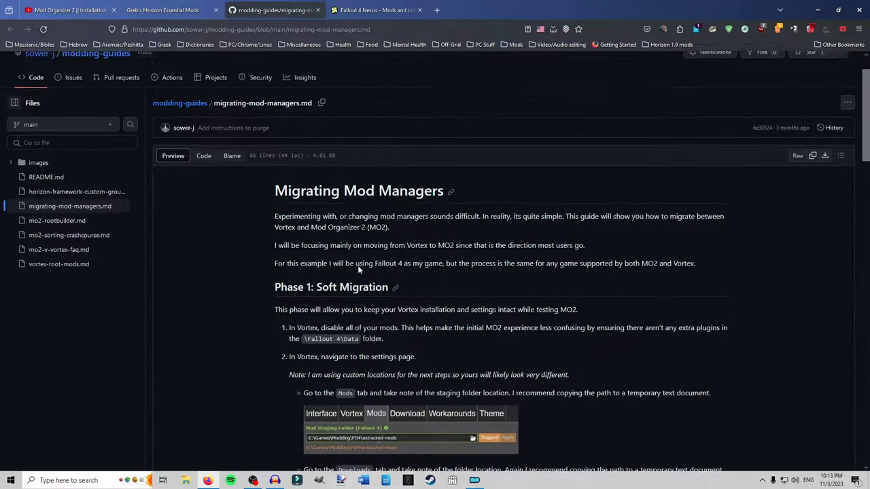
{"action": "scroll", "coordinate": [332, 260], "scroll_direction": "down", "scroll_amount": 1}
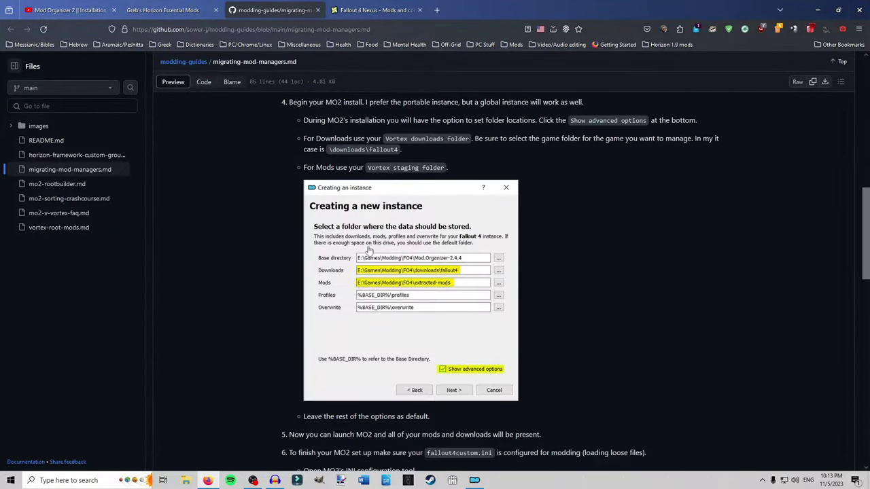
{"action": "left_click", "coordinate": [318, 9]}
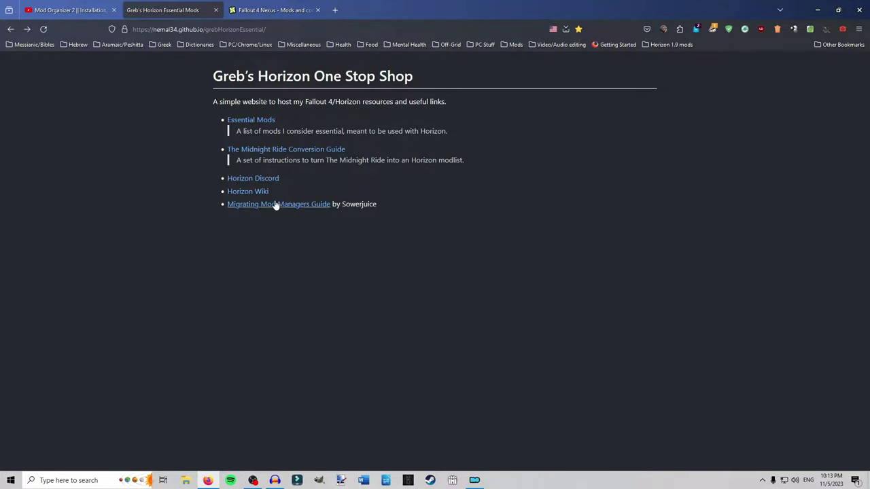
Search Nexus for 'horizon' and bring up the link options for the Horizon v1.9 result.
{"action": "left_click", "coordinate": [252, 8]}
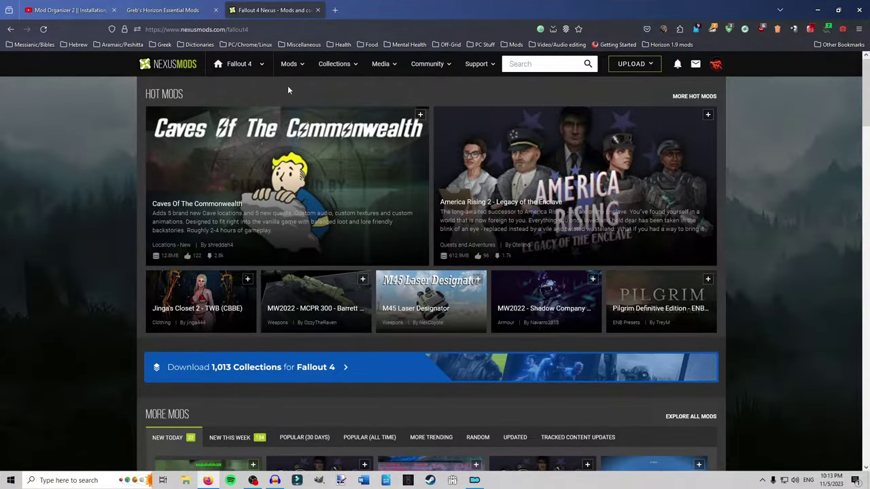
{"action": "left_click", "coordinate": [528, 64]}
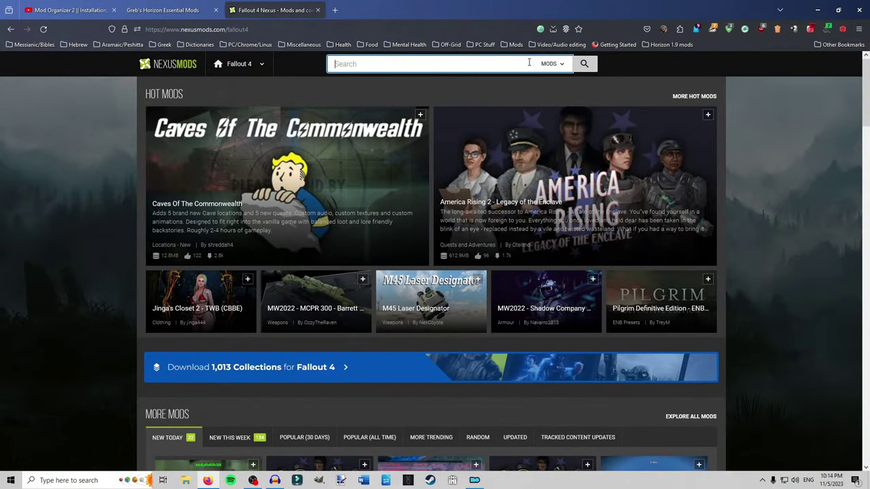
{"action": "type", "text": "h"}
{"action": "key", "text": "BackSpace"}
{"action": "type", "text": "horizon"}
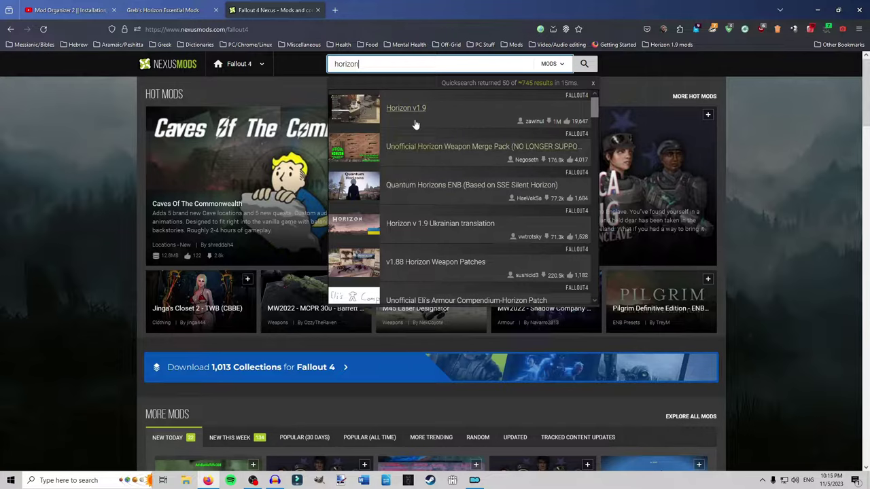
{"action": "right_click", "coordinate": [413, 115]}
Open Horizon v1.9 in a new tab and send 1.9.3 ALPHA and 1.9.3 HOTFIX1 to the mod manager.
{"action": "left_click", "coordinate": [442, 120]}
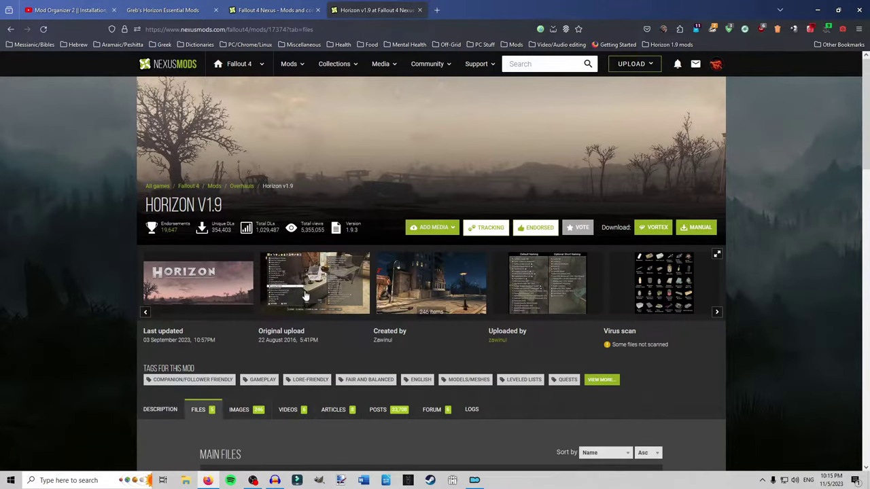
{"action": "scroll", "coordinate": [328, 251], "scroll_direction": "down", "scroll_amount": 1}
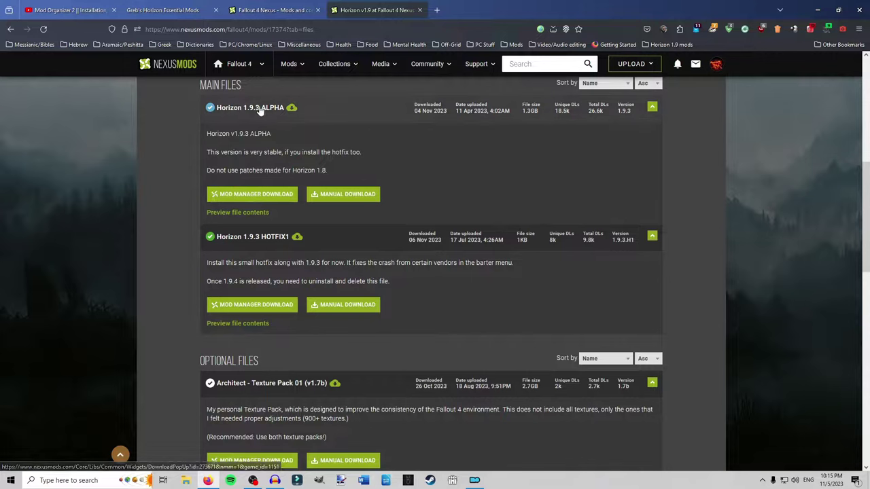
{"action": "left_click", "coordinate": [267, 197]}
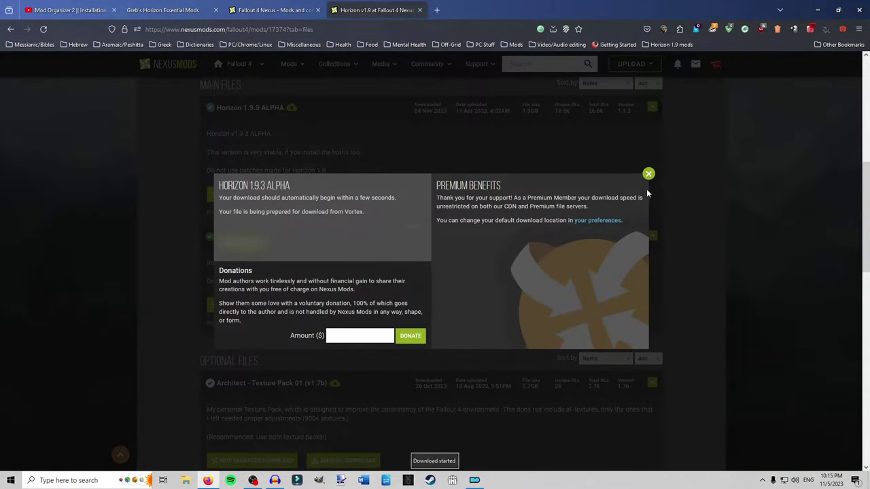
{"action": "left_click", "coordinate": [649, 174]}
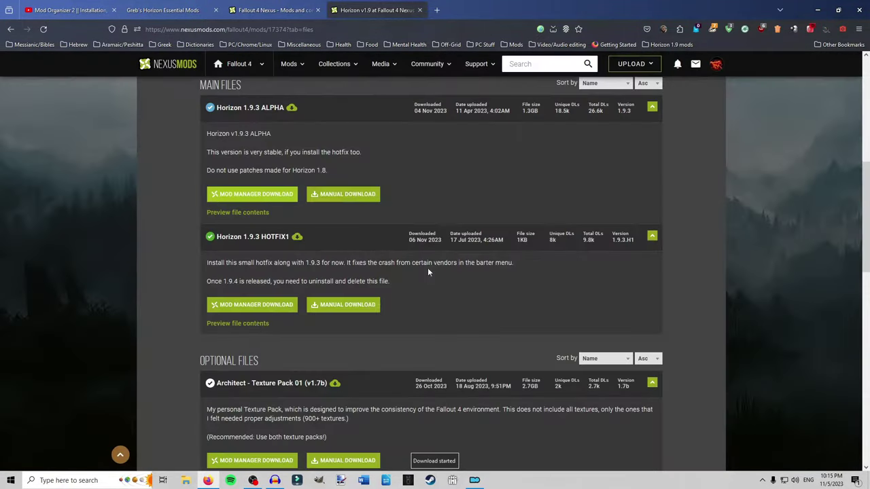
{"action": "left_click", "coordinate": [275, 306]}
{"action": "left_click", "coordinate": [648, 175]}
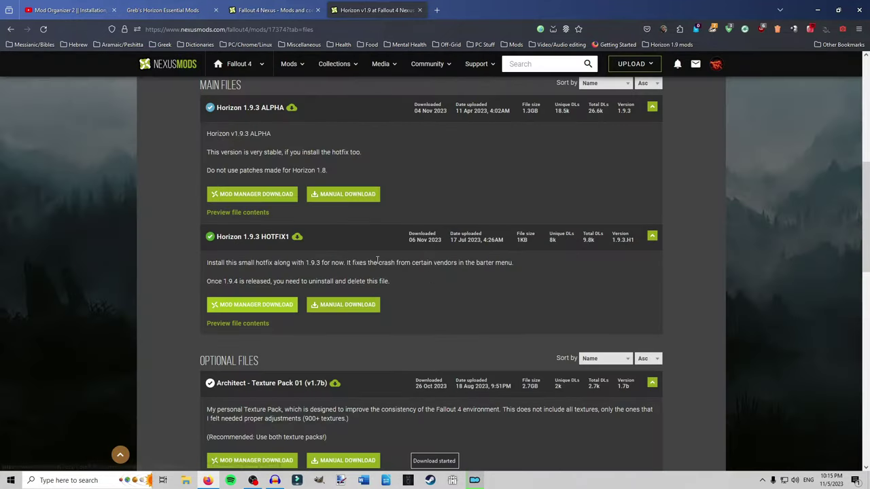
{"action": "scroll", "coordinate": [371, 270], "scroll_direction": "down", "scroll_amount": 4}
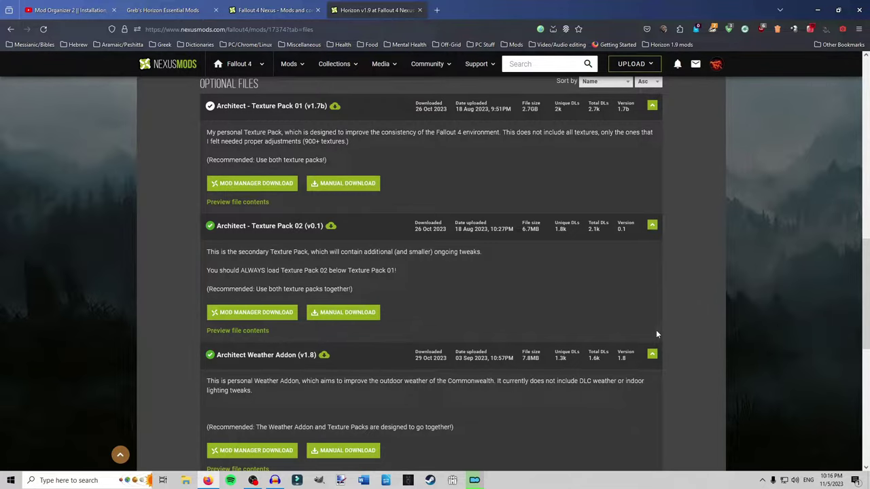
In Optional Files, send Architect Texture Pack 01 (v1.7b) to the mod manager.
{"action": "scroll", "coordinate": [184, 338], "scroll_direction": "down", "scroll_amount": 3}
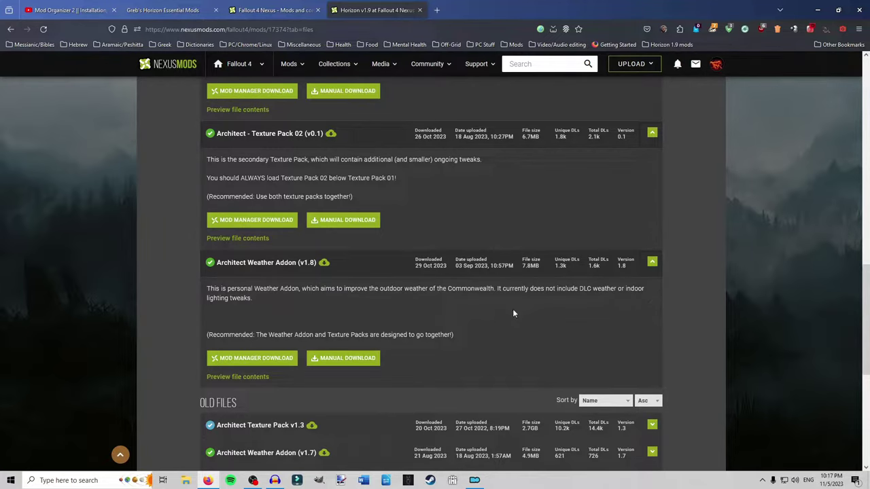
{"action": "scroll", "coordinate": [399, 310], "scroll_direction": "up", "scroll_amount": 2}
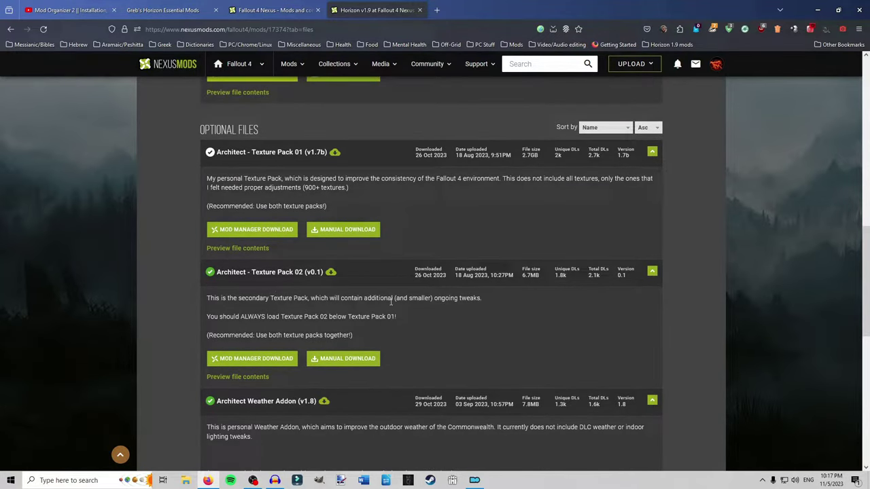
{"action": "scroll", "coordinate": [701, 357], "scroll_direction": "up", "scroll_amount": 10}
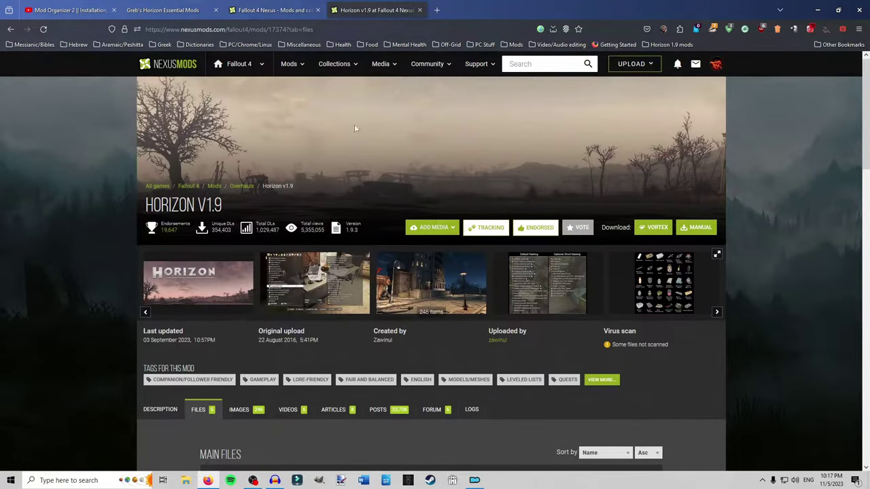
{"action": "scroll", "coordinate": [346, 237], "scroll_direction": "down", "scroll_amount": 7}
{"action": "scroll", "coordinate": [315, 247], "scroll_direction": "down", "scroll_amount": 3}
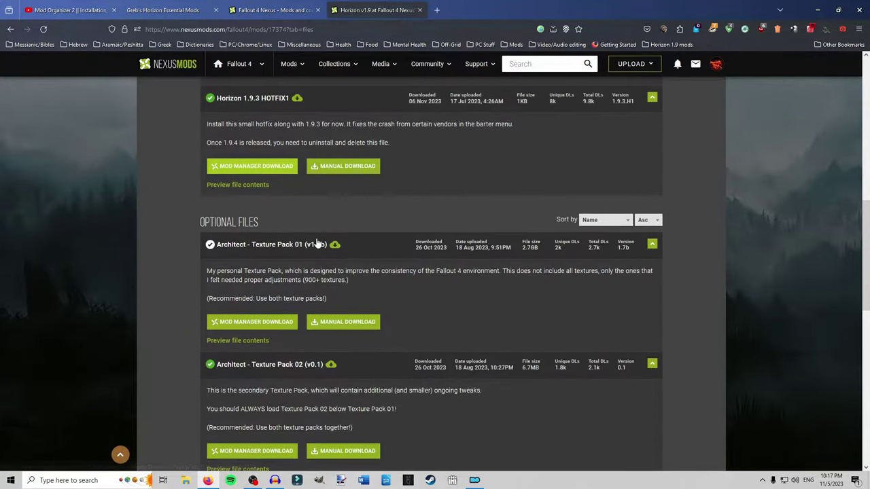
{"action": "left_click", "coordinate": [278, 185]}
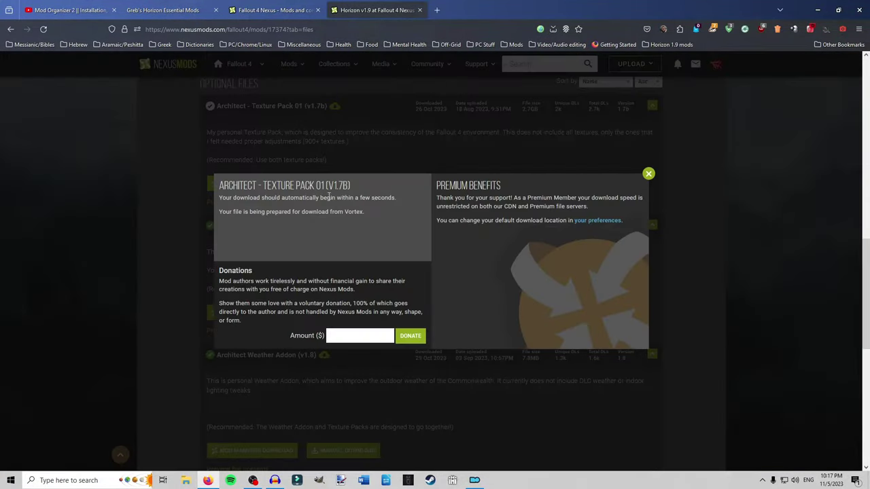
{"action": "left_click", "coordinate": [648, 174]}
Send Architect Texture Pack 02 (v0.1) and Weather Addon (v1.8) to the mod manager.
{"action": "scroll", "coordinate": [562, 174], "scroll_direction": "down", "scroll_amount": 2}
{"action": "left_click", "coordinate": [296, 219]}
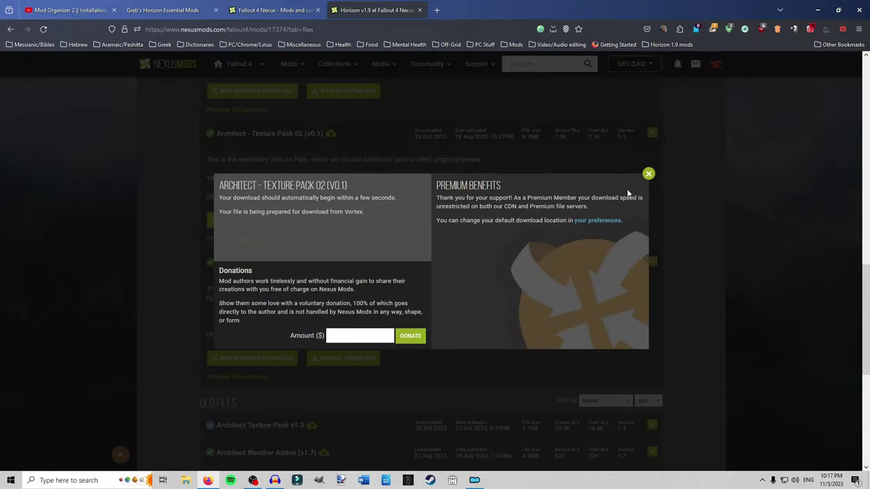
{"action": "left_click", "coordinate": [648, 174]}
{"action": "left_click", "coordinate": [253, 357]}
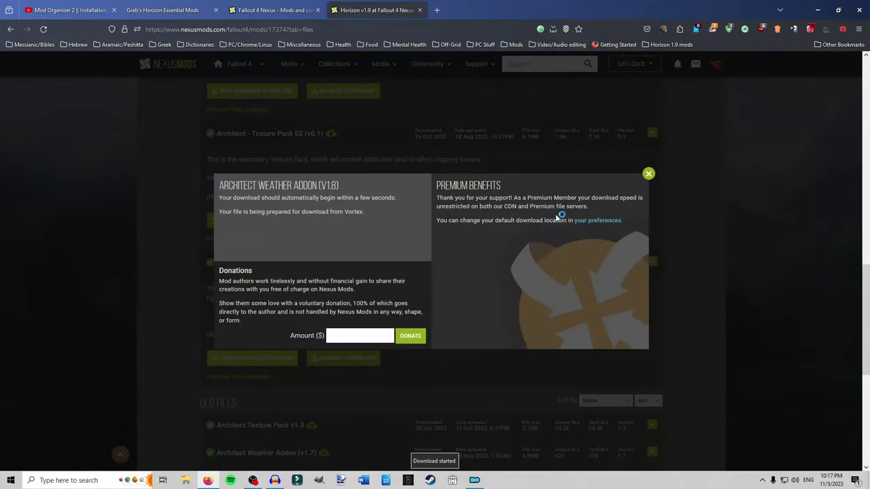
{"action": "left_click", "coordinate": [648, 174]}
{"action": "scroll", "coordinate": [425, 285], "scroll_direction": "up", "scroll_amount": 10}
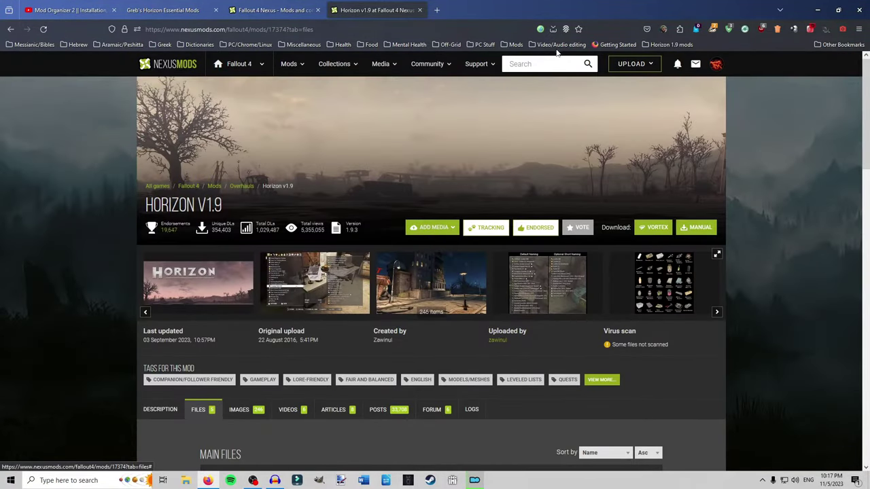
{"action": "left_click", "coordinate": [556, 63]}
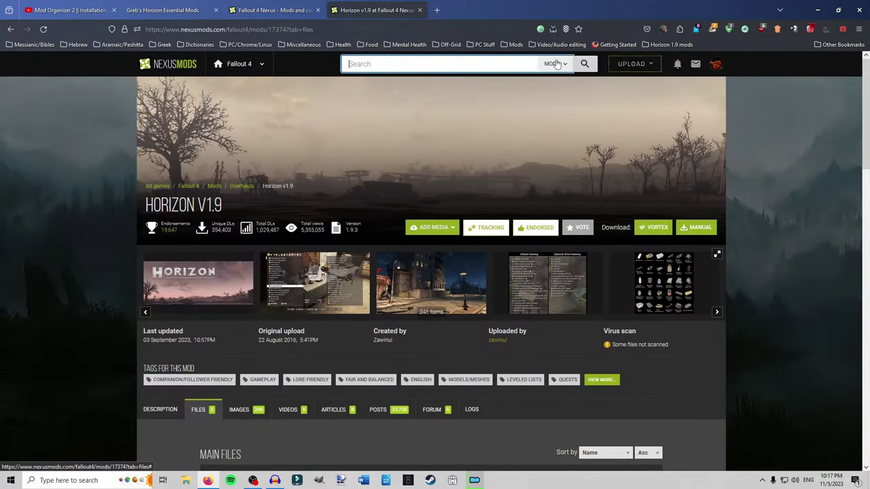
Search for HUDFramework, download it through the mod manager, and close its tab.
{"action": "type", "text": "hubf"}
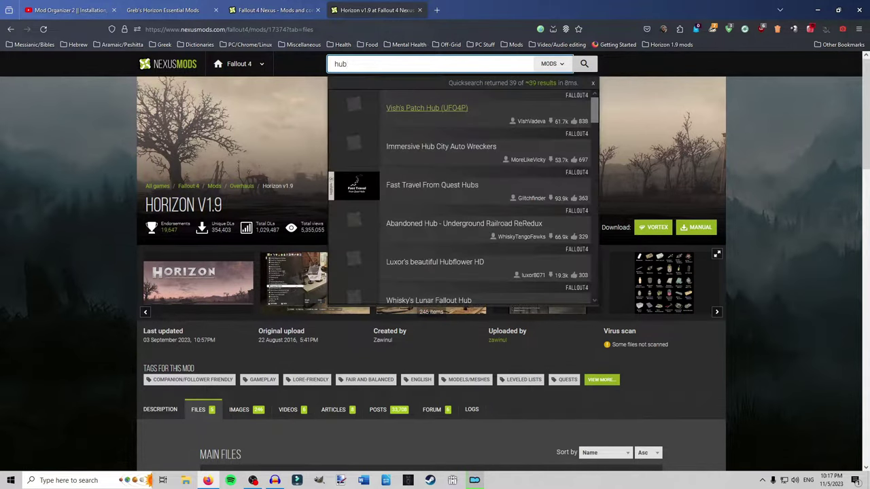
{"action": "double_click", "coordinate": [345, 66]}
{"action": "type", "text": "hudfr"}
{"action": "middle_click", "coordinate": [415, 110]}
{"action": "left_click", "coordinate": [484, 9]}
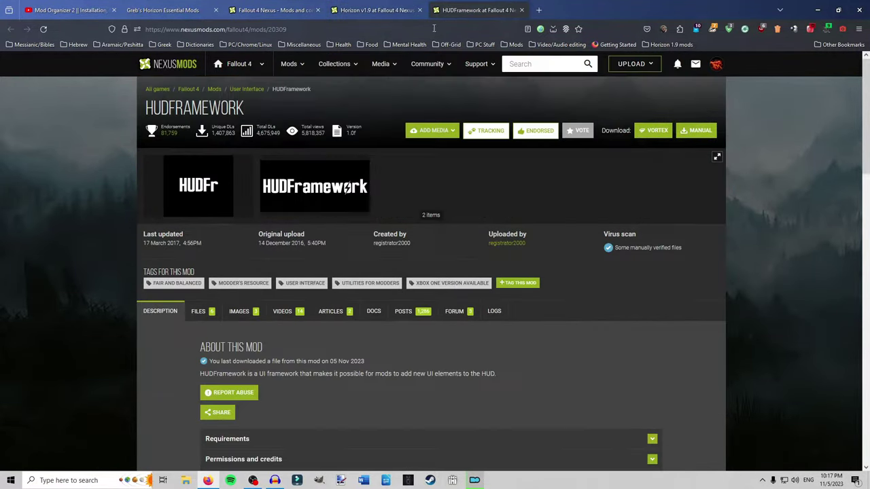
{"action": "left_click", "coordinate": [200, 313]}
{"action": "left_click", "coordinate": [228, 303]}
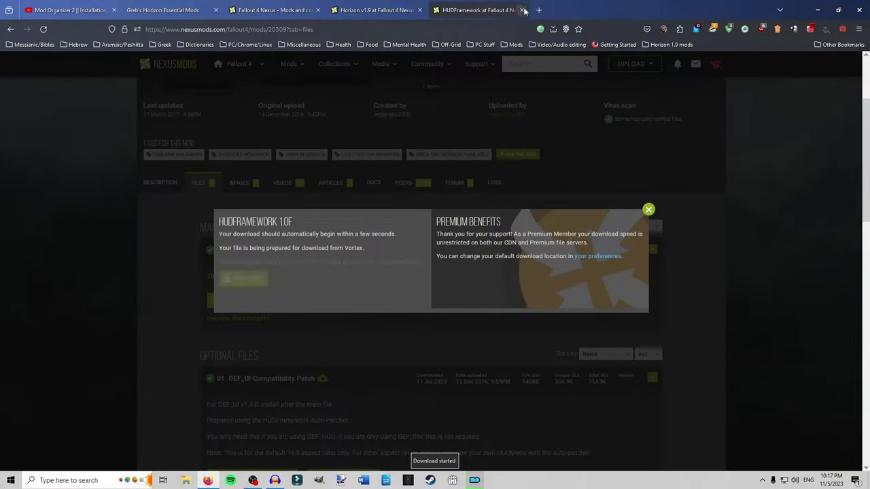
{"action": "left_click", "coordinate": [522, 10]}
Search Nexus for Everyone's Best Friend and 'uf4', opening the Unofficial Fallout 4 Patch page.
{"action": "type", "text": "everyone"}
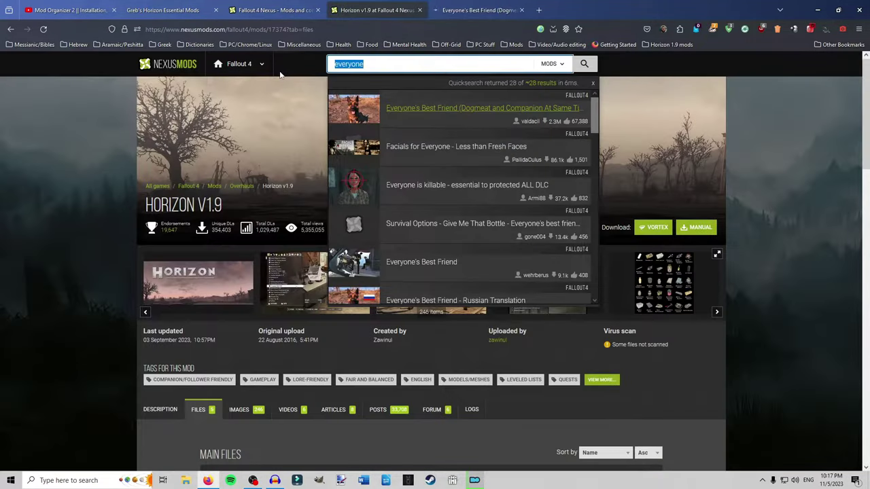
{"action": "type", "text": "uf4p"}
{"action": "key", "text": "BackSpace"}
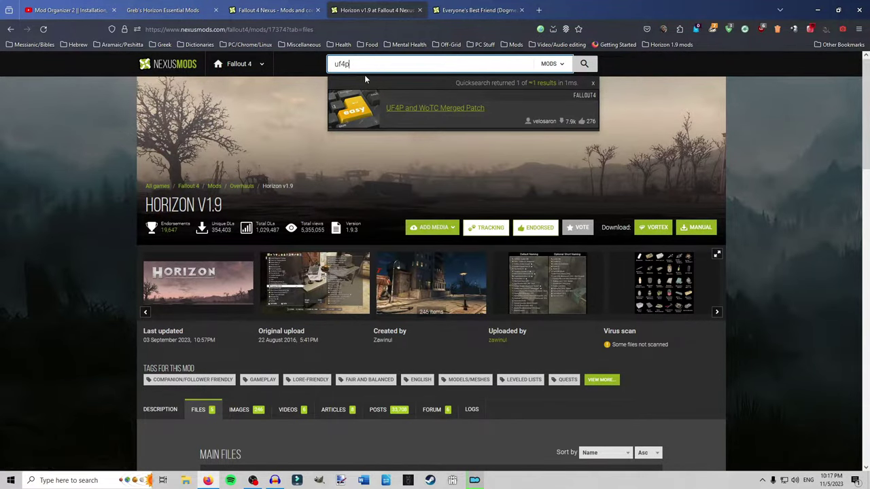
{"action": "key", "text": "BackSpace"}
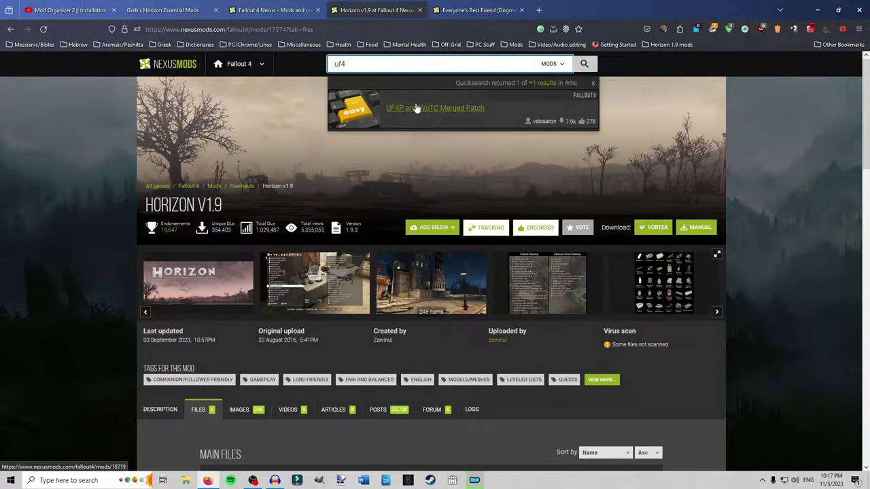
{"action": "left_click", "coordinate": [428, 107]}
Send Everyone's Best Friend v3.0.0 to the mod manager and close its tab.
{"action": "key", "text": "ctrl+Tab"}
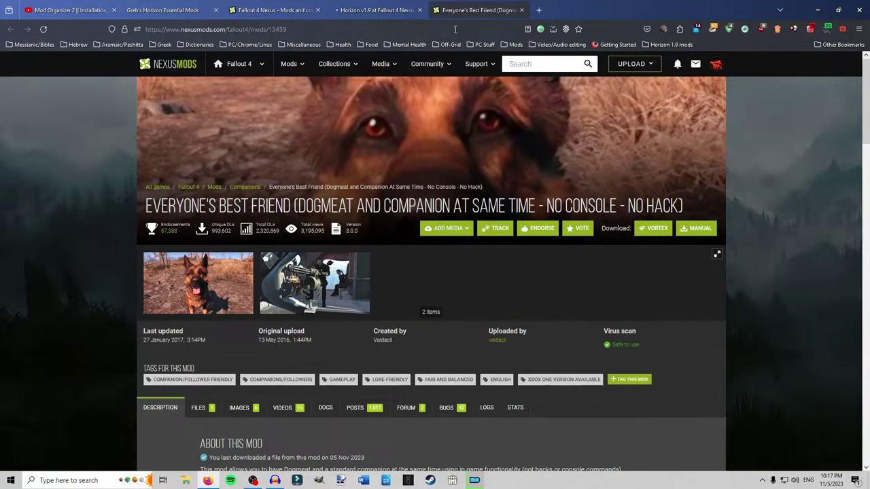
{"action": "left_click", "coordinate": [201, 408]}
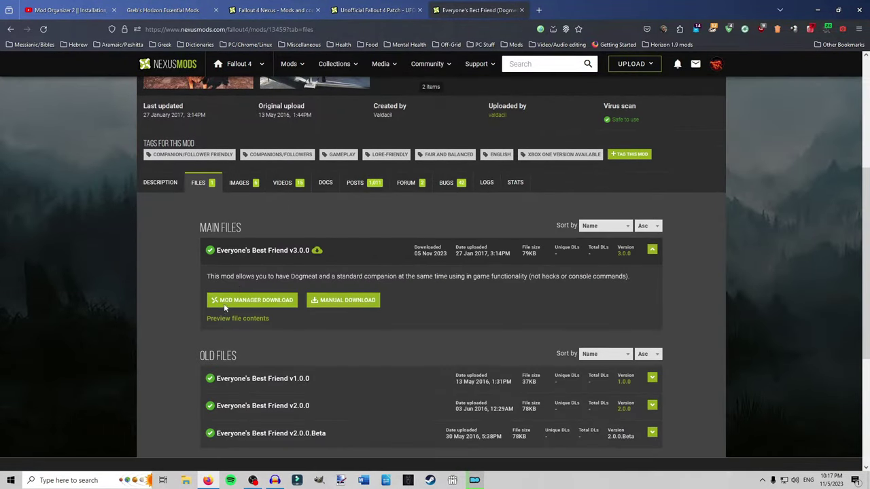
{"action": "left_click", "coordinate": [268, 302]}
{"action": "key", "text": "ctrl+w"}
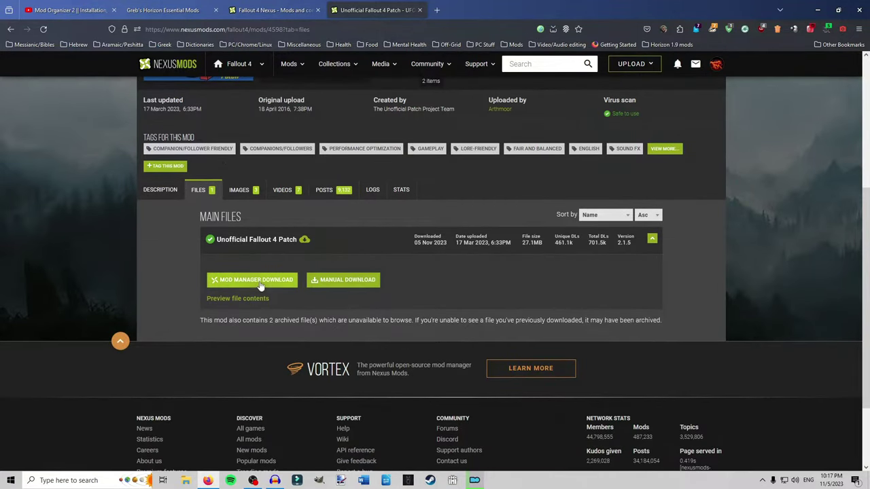
Start the Unofficial Fallout 4 Patch mod manager download, then close its tab and the search results.
{"action": "left_click", "coordinate": [294, 286]}
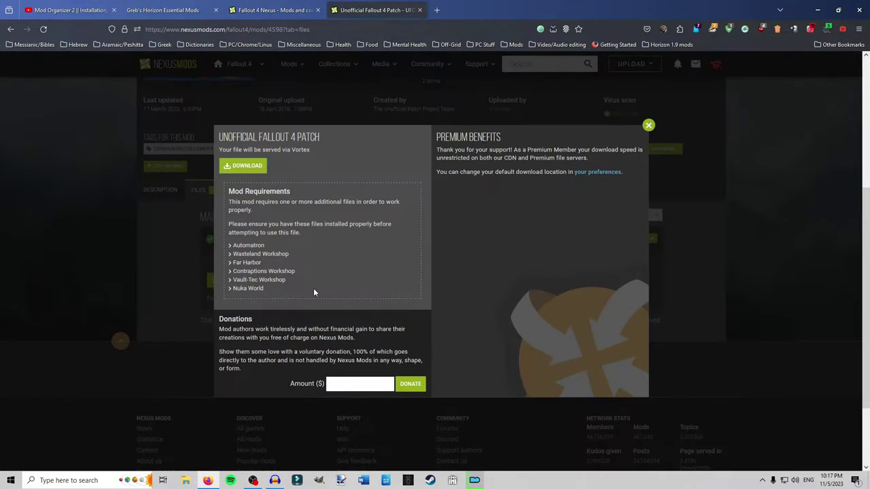
{"action": "left_click", "coordinate": [263, 165]}
{"action": "left_click", "coordinate": [420, 9]}
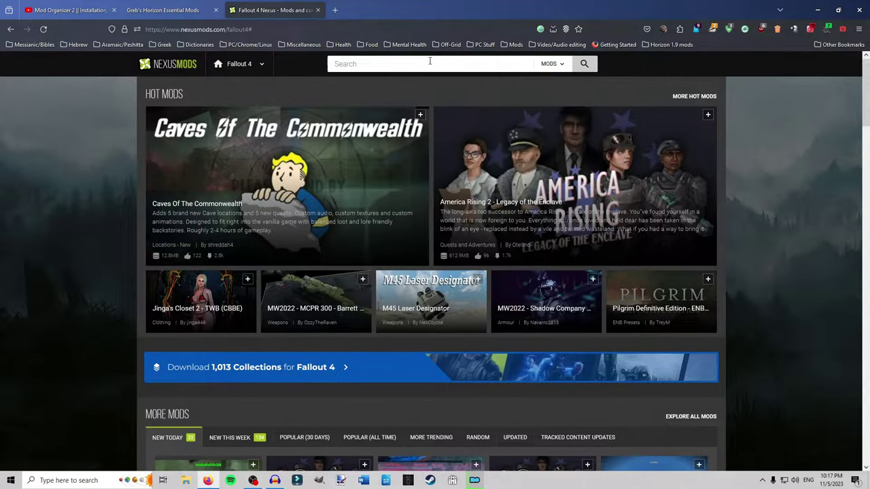
{"action": "left_click", "coordinate": [593, 82]}
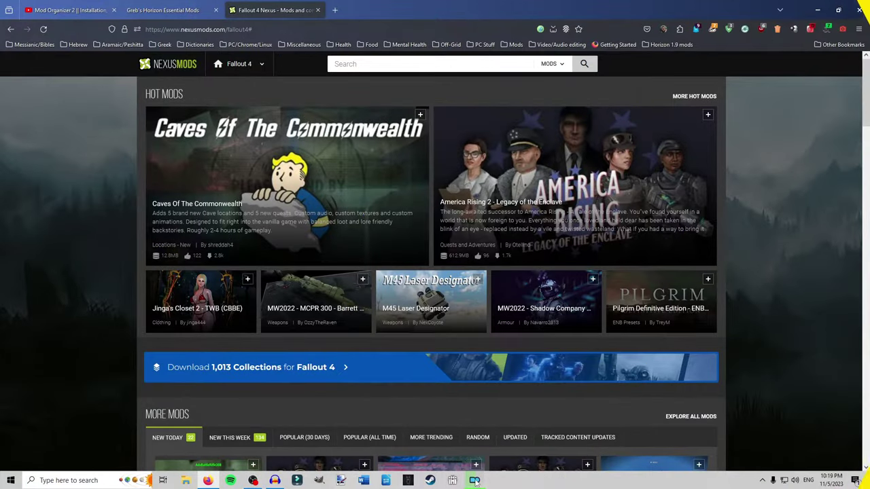
In Mod Organizer 2, sort the Downloads list by Status so Horizon 1.9.3 is at the top.
{"action": "left_click", "coordinate": [474, 481]}
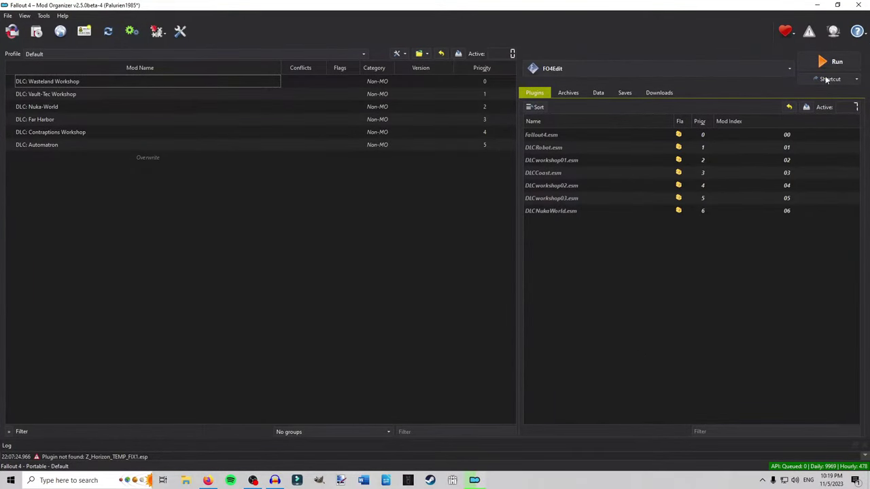
{"action": "left_click", "coordinate": [666, 92]}
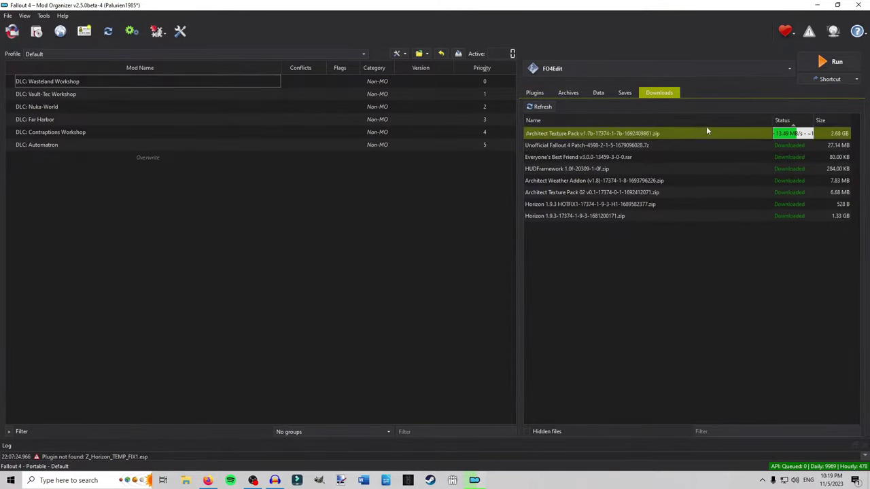
{"action": "left_click", "coordinate": [778, 120]}
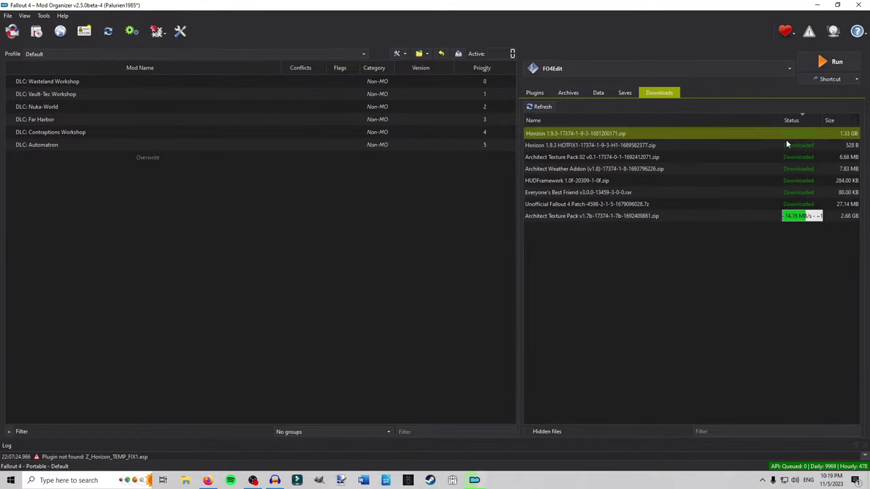
Launch the Horizon 1.9.3 FOMOD installer, with Horizon and DLC (All-in-one) selected.
{"action": "double_click", "coordinate": [577, 133]}
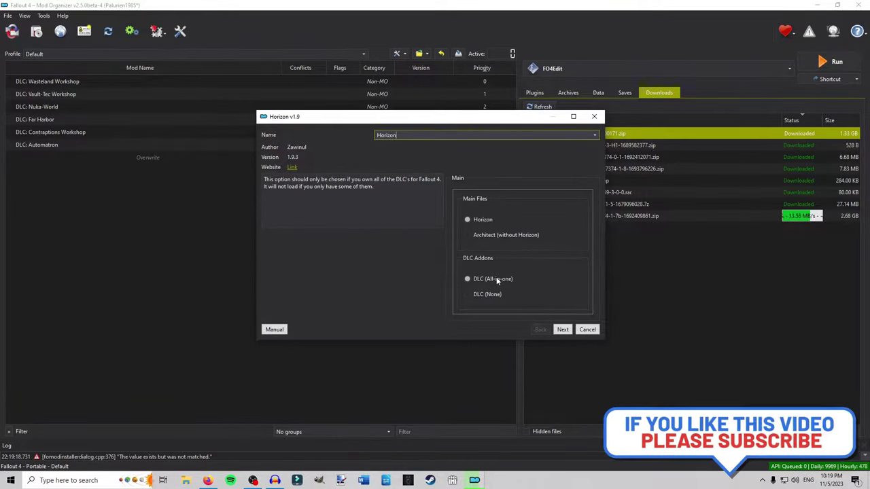
On Core Addons, keep Survivor, Standard Mode, World Fixes and all Settlements addons checked.
{"action": "left_click", "coordinate": [563, 330]}
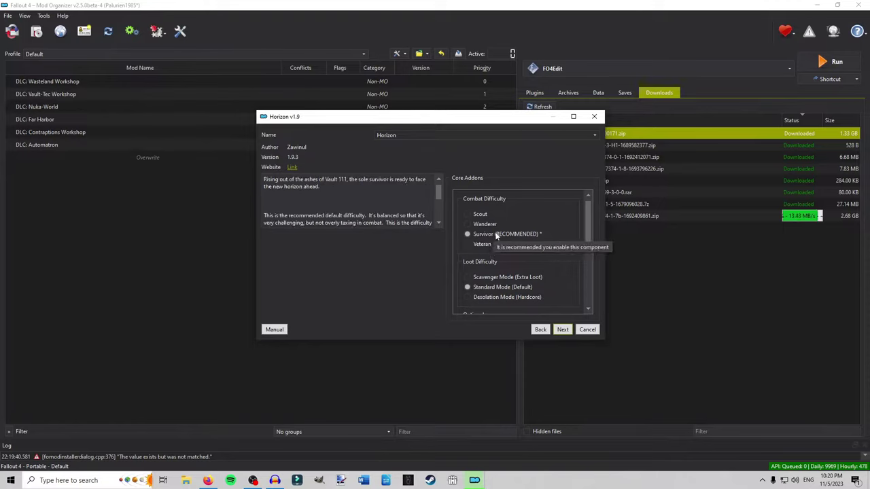
{"action": "scroll", "coordinate": [590, 219], "scroll_direction": "down", "scroll_amount": 2}
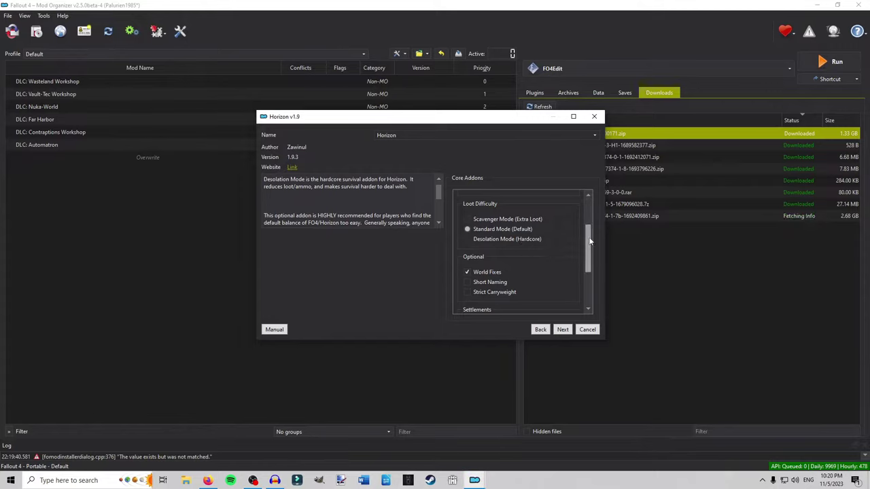
{"action": "left_click_drag", "start_coordinate": [589, 243], "coordinate": [591, 267]}
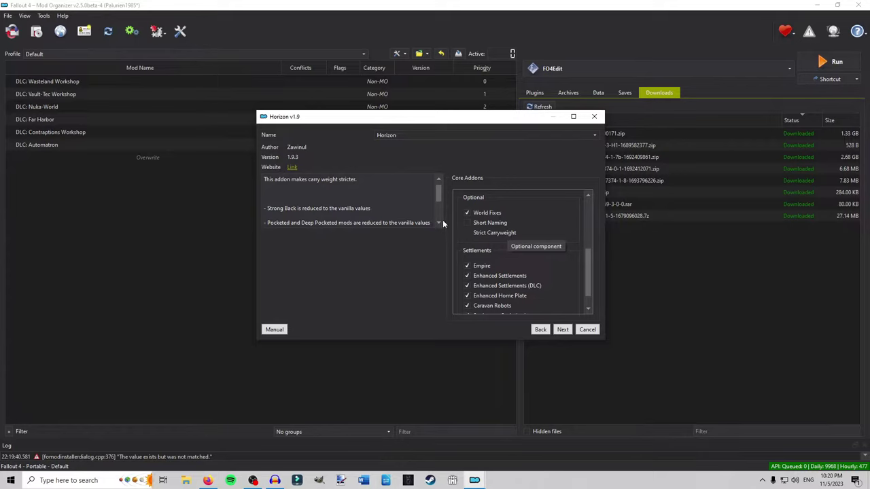
{"action": "left_click_drag", "start_coordinate": [438, 192], "coordinate": [439, 204]}
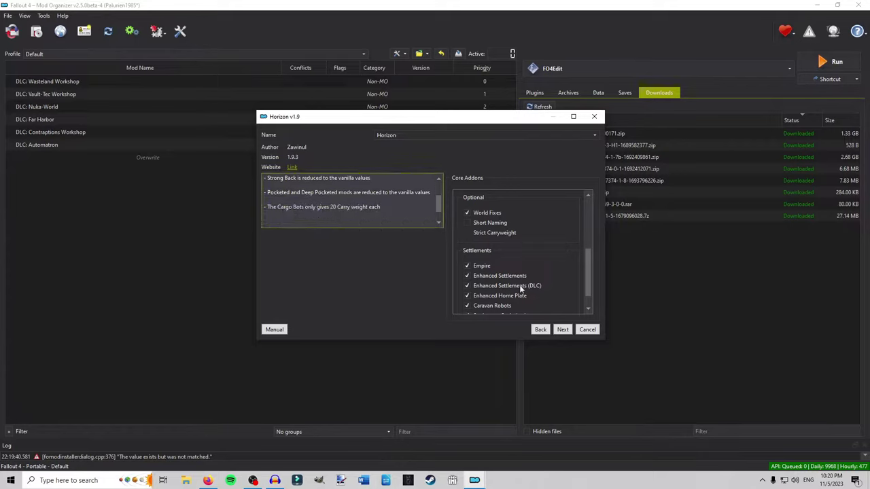
{"action": "scroll", "coordinate": [589, 272], "scroll_direction": "down", "scroll_amount": 1}
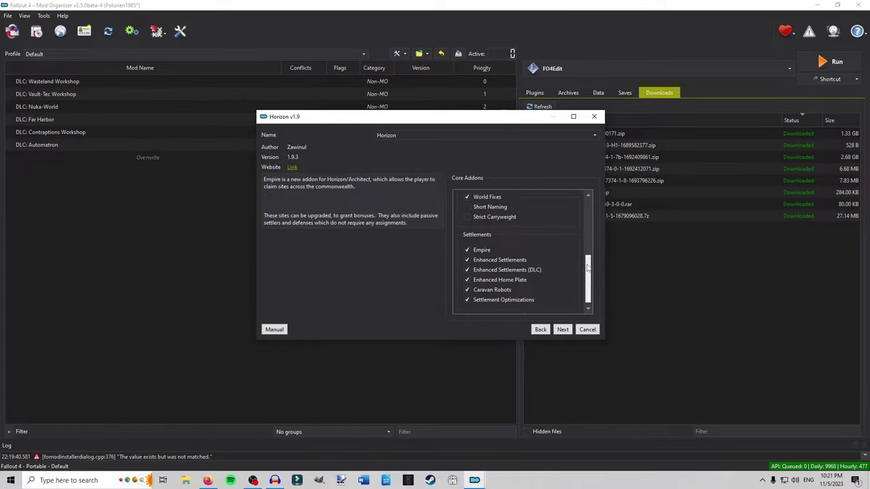
Advance the Horizon installer past the DEF_UI page to the Optionals page.
{"action": "left_click", "coordinate": [564, 330]}
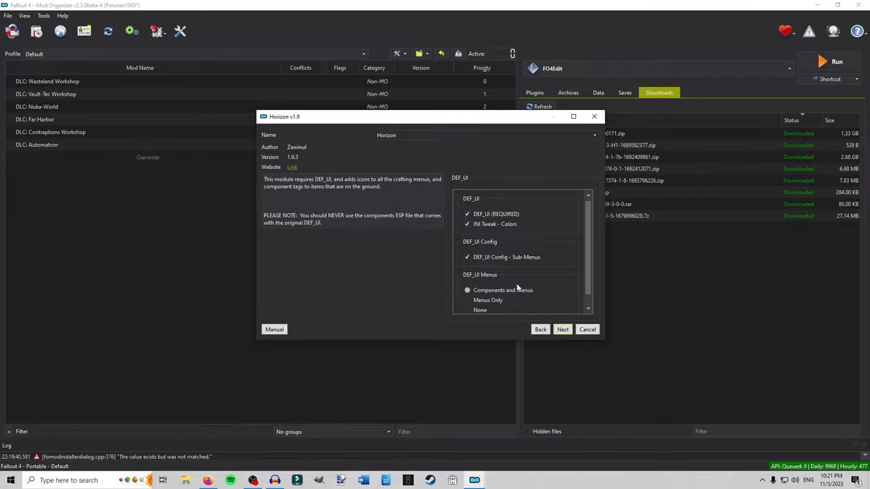
{"action": "scroll", "coordinate": [589, 225], "scroll_direction": "down", "scroll_amount": 1}
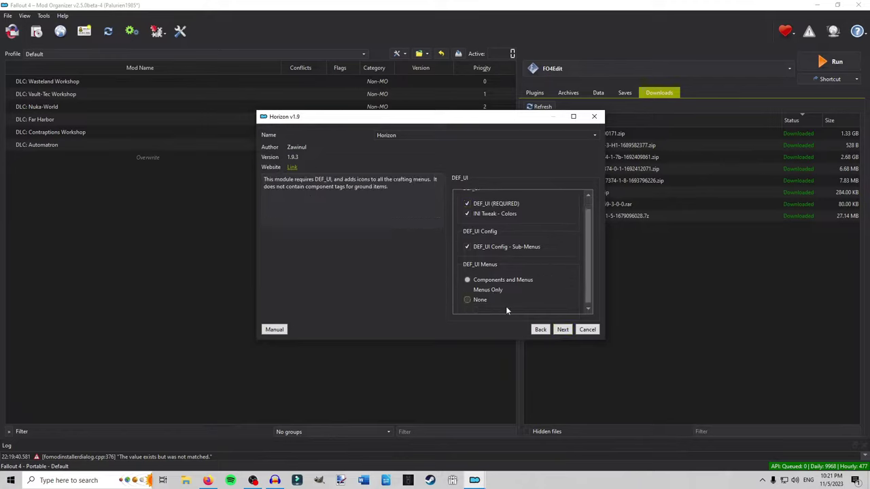
{"action": "left_click", "coordinate": [567, 333]}
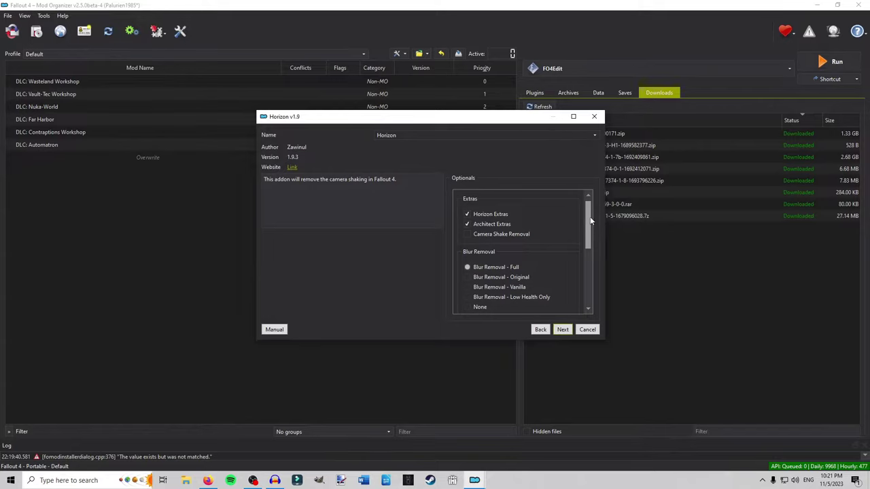
Tick Camera Shake Removal and look over the Blur Removal, Creation Club and Patches options.
{"action": "left_click", "coordinate": [500, 234]}
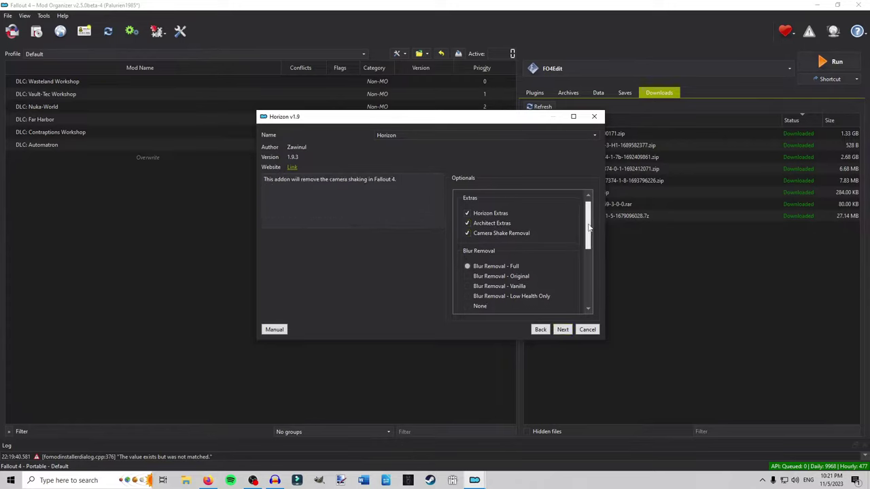
{"action": "scroll", "coordinate": [589, 231], "scroll_direction": "down", "scroll_amount": 4}
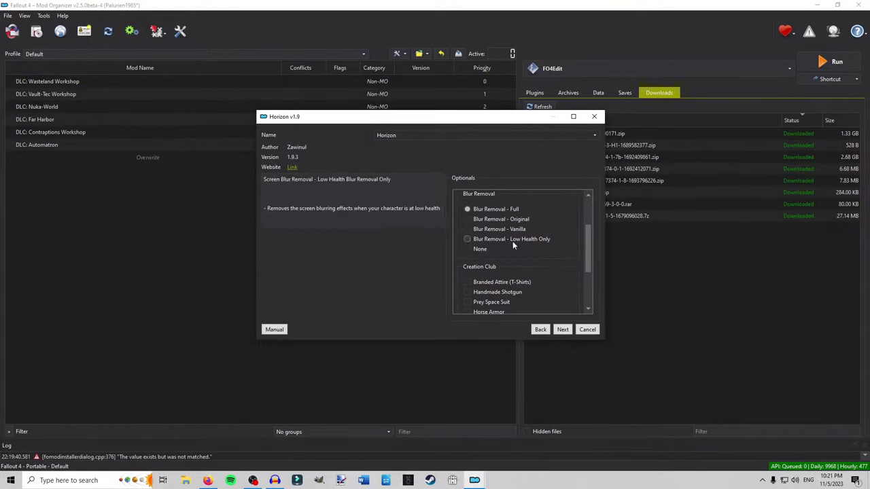
{"action": "scroll", "coordinate": [589, 269], "scroll_direction": "down", "scroll_amount": 4}
{"action": "scroll", "coordinate": [588, 269], "scroll_direction": "up", "scroll_amount": 3}
{"action": "scroll", "coordinate": [589, 269], "scroll_direction": "down", "scroll_amount": 3}
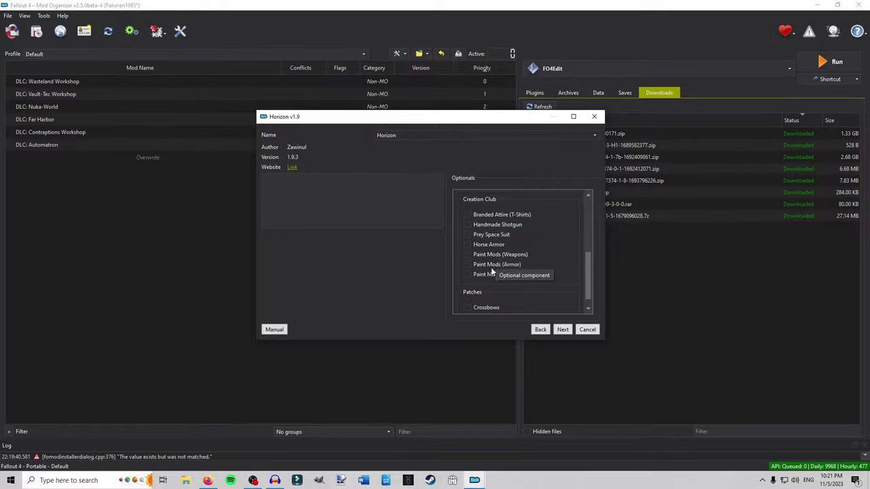
{"action": "scroll", "coordinate": [537, 277], "scroll_direction": "down", "scroll_amount": 1}
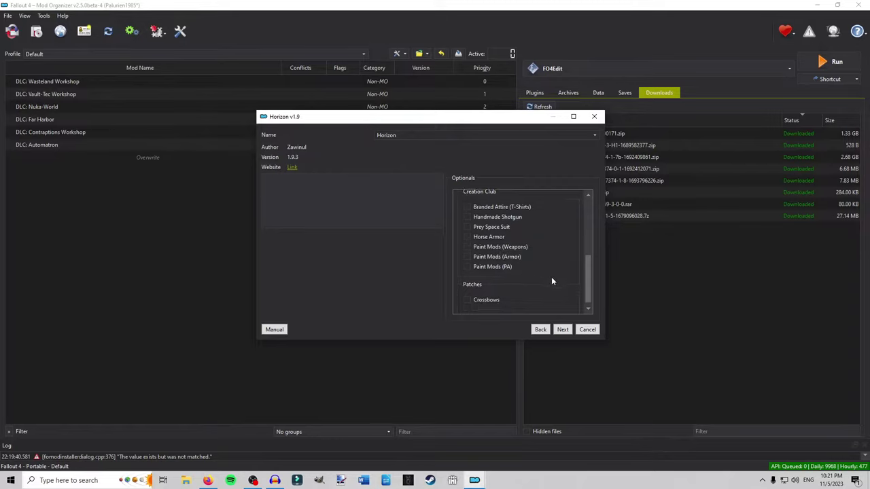
Copy the readme's installation article link, then install Horizon with the chosen options.
{"action": "left_click", "coordinate": [562, 331]}
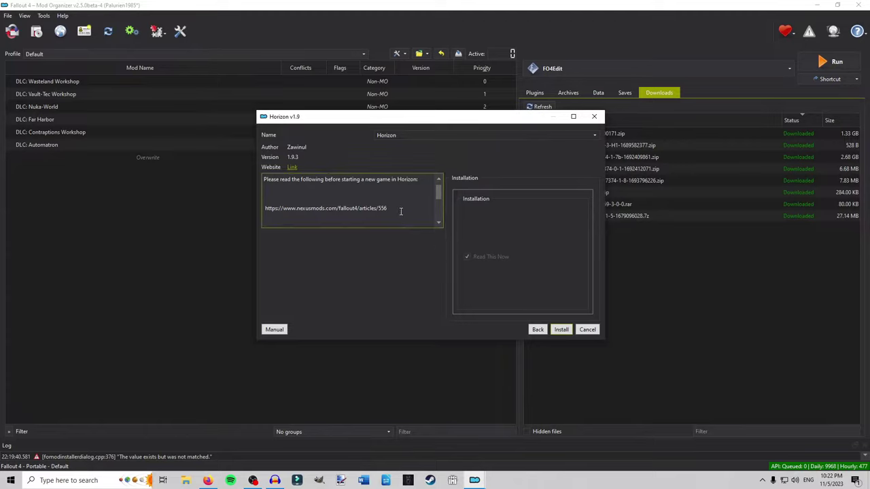
{"action": "triple_click", "coordinate": [268, 211]}
{"action": "right_click", "coordinate": [266, 208]}
{"action": "left_click", "coordinate": [309, 214]}
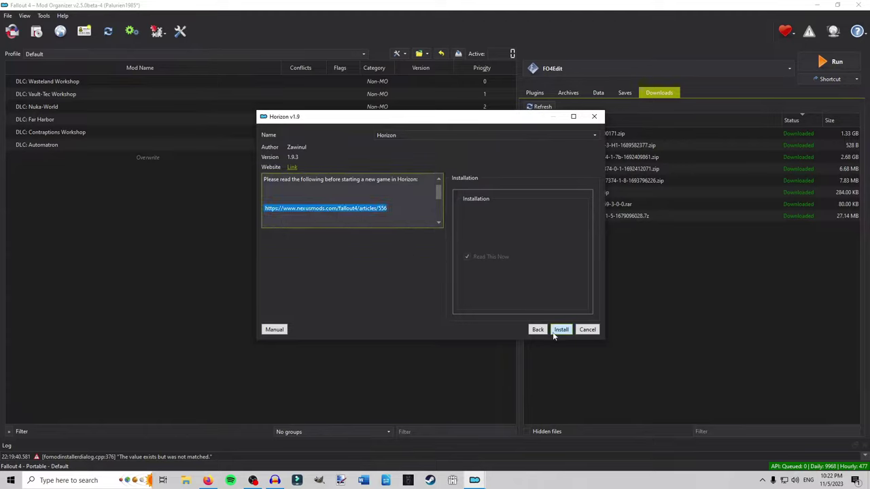
{"action": "left_click", "coordinate": [561, 330]}
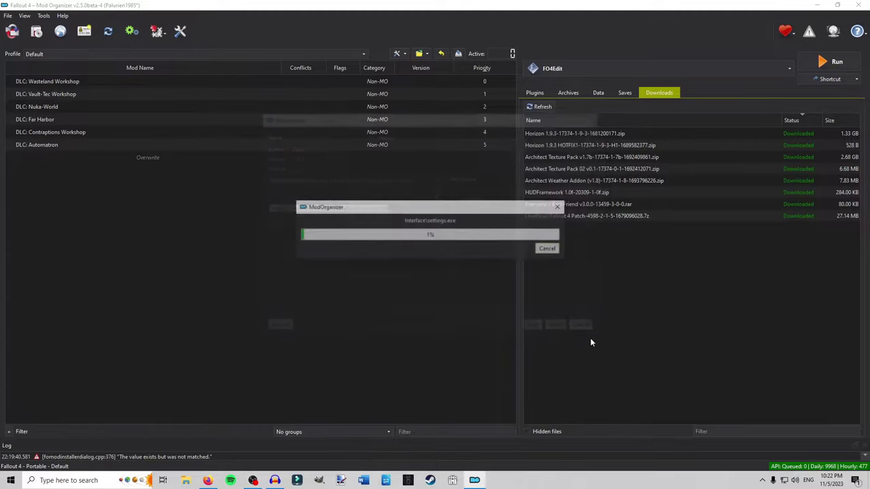
Paste the copied article link into a new Firefox tab.
{"action": "left_click", "coordinate": [208, 481]}
{"action": "left_click", "coordinate": [342, 12]}
{"action": "key", "text": "ctrl+v"}
Load the Horizon installation article, then enable Horizon in MO2's mod list.
{"action": "key", "text": "Return"}
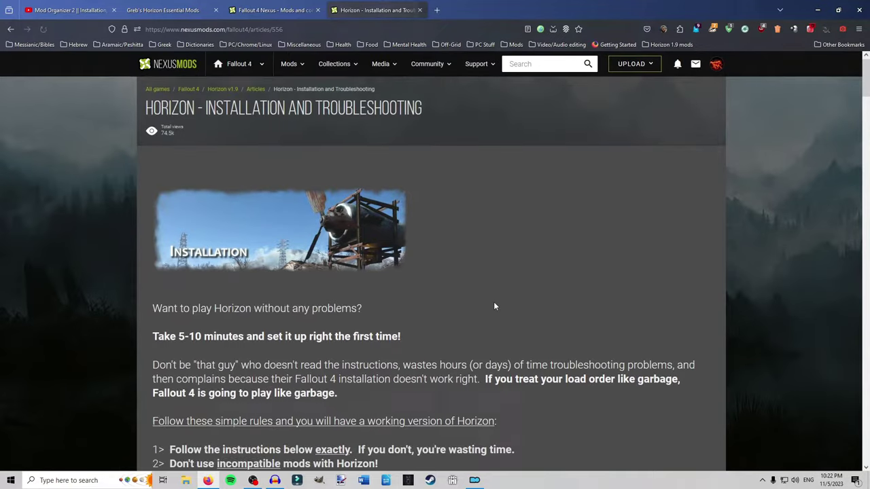
{"action": "scroll", "coordinate": [487, 301], "scroll_direction": "down", "scroll_amount": 10}
{"action": "left_click_drag", "start_coordinate": [756, 7], "coordinate": [2, 81]}
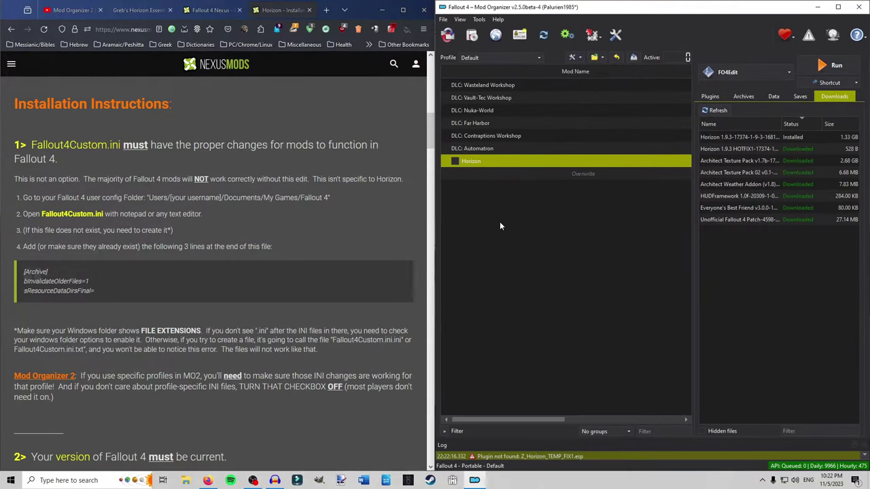
{"action": "left_click", "coordinate": [454, 162]}
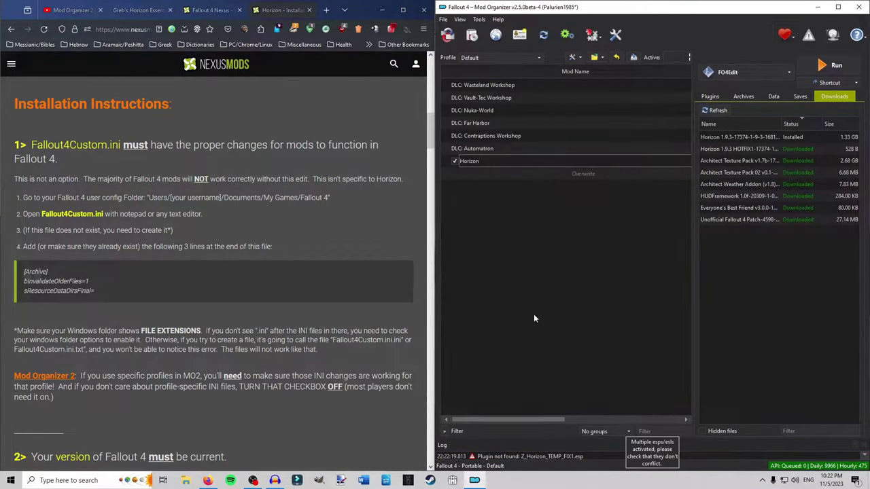
Install the hotfix download as 'Horizon 1.9.3 HOTFIX1' and enable it.
{"action": "double_click", "coordinate": [732, 149]}
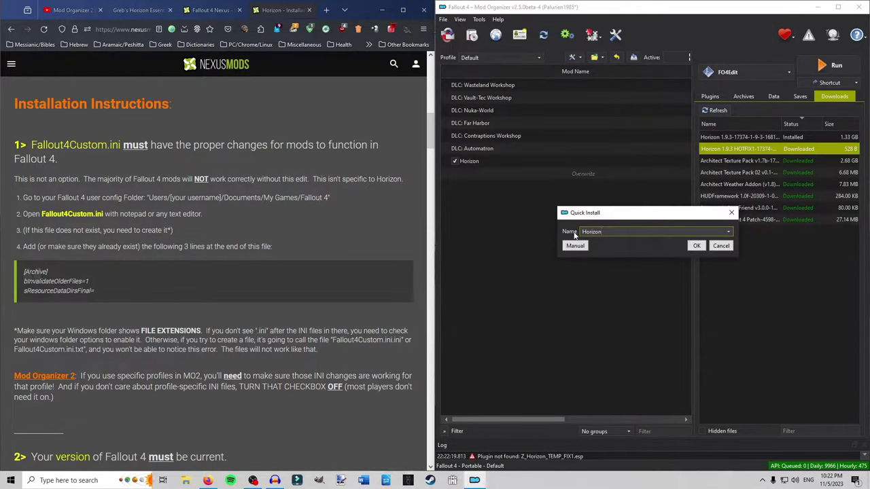
{"action": "left_click", "coordinate": [727, 235]}
{"action": "left_click", "coordinate": [608, 256]}
{"action": "left_click", "coordinate": [571, 245]}
{"action": "left_click", "coordinate": [719, 317]}
{"action": "left_click", "coordinate": [454, 174]}
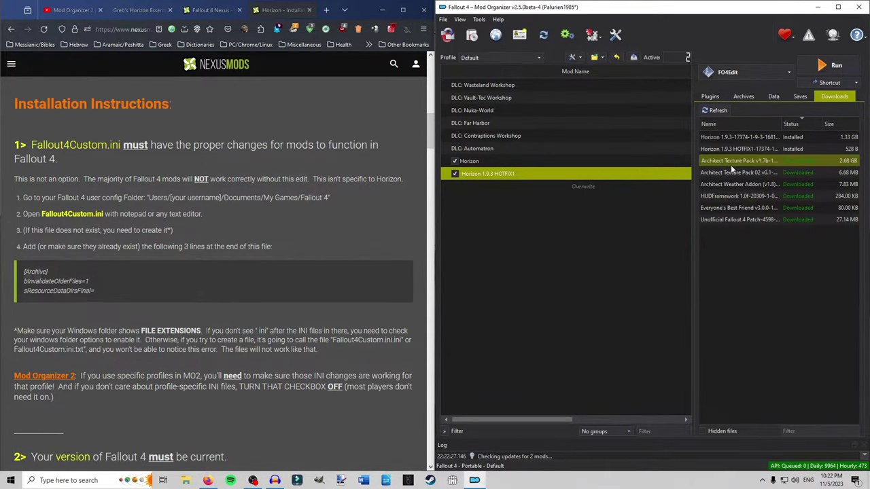
Install HUDFramework, move it above Horizon and enable it.
{"action": "double_click", "coordinate": [727, 197]}
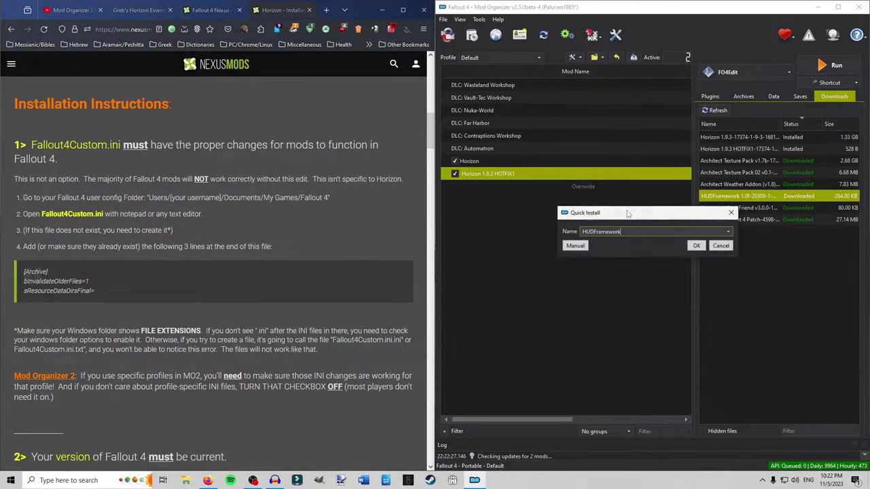
{"action": "left_click", "coordinate": [581, 250]}
{"action": "left_click", "coordinate": [723, 321]}
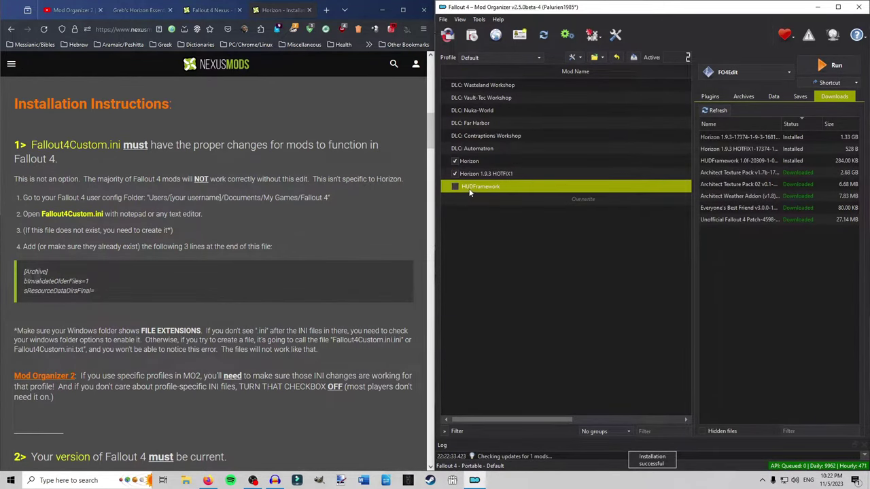
{"action": "left_click_drag", "start_coordinate": [469, 193], "coordinate": [469, 161]}
{"action": "left_click", "coordinate": [456, 161]}
{"action": "left_click", "coordinate": [595, 275]}
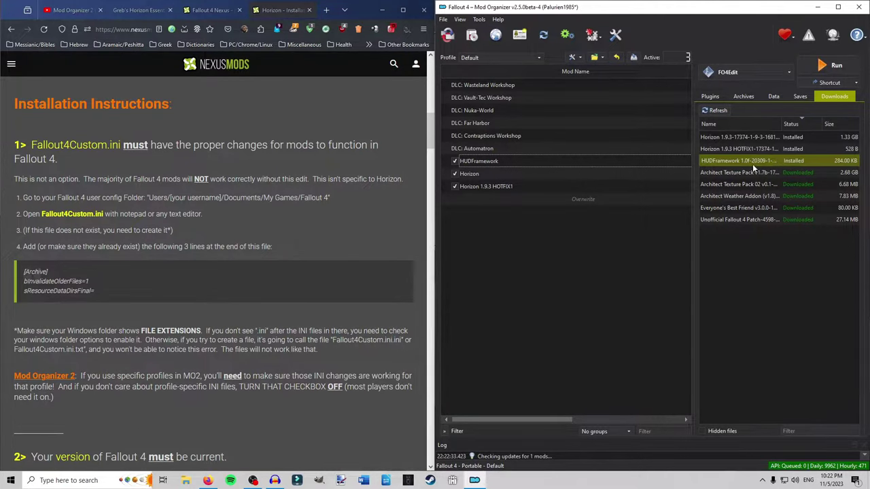
Install the Unofficial Fallout 4 Patch and place it right below HUDFramework.
{"action": "double_click", "coordinate": [745, 220]}
{"action": "left_click", "coordinate": [575, 249]}
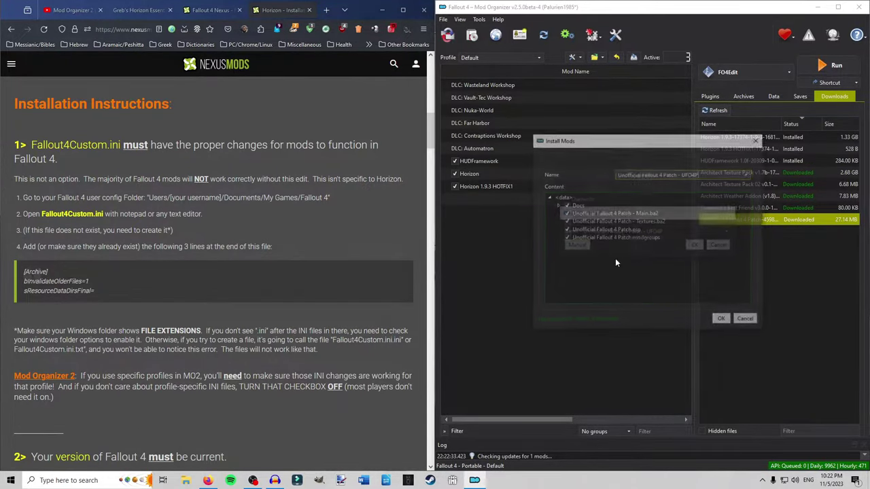
{"action": "left_click", "coordinate": [723, 320]}
{"action": "left_click_drag", "start_coordinate": [497, 199], "coordinate": [512, 167]}
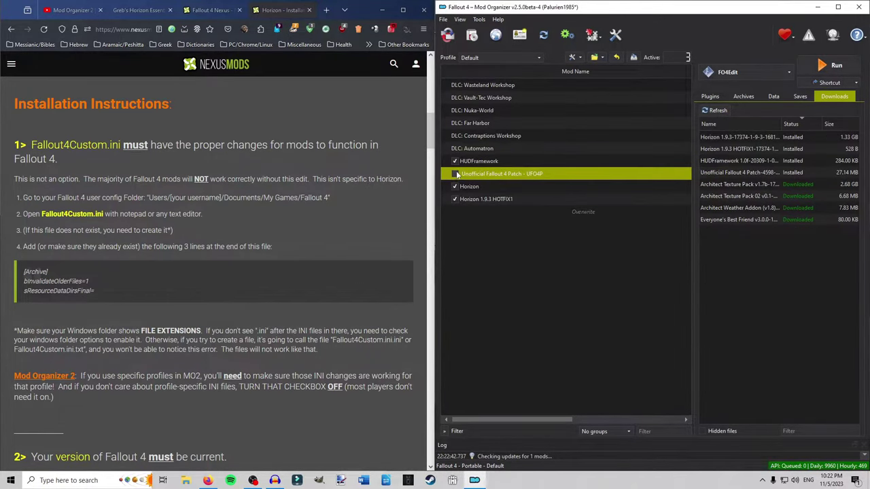
Install 'Everyone's Best Friend', place it just above Horizon and enable it.
{"action": "double_click", "coordinate": [730, 221]}
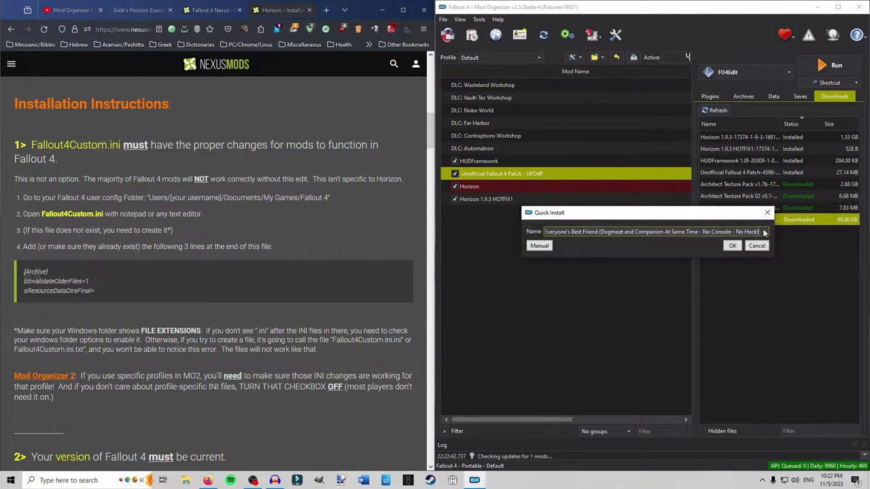
{"action": "left_click", "coordinate": [765, 232]}
{"action": "left_click", "coordinate": [599, 249]}
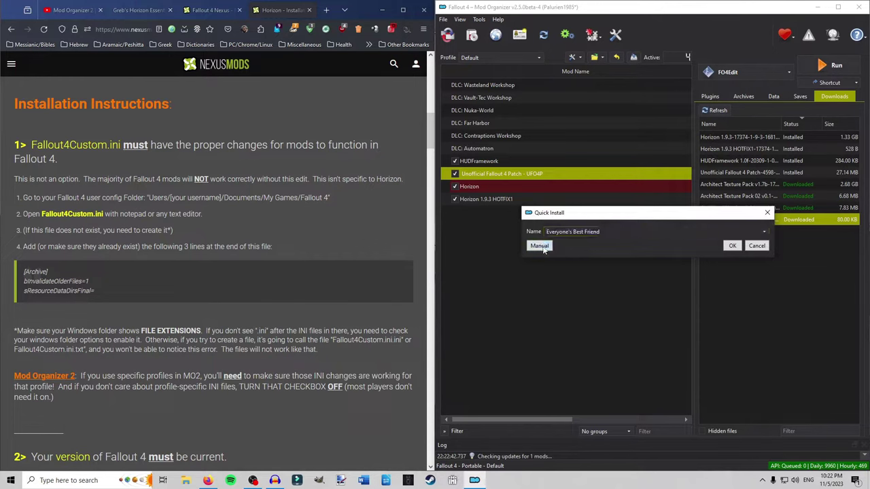
{"action": "left_click", "coordinate": [541, 247]}
{"action": "left_click", "coordinate": [741, 319]}
{"action": "left_click_drag", "start_coordinate": [497, 214], "coordinate": [558, 184]}
{"action": "left_click", "coordinate": [454, 186]}
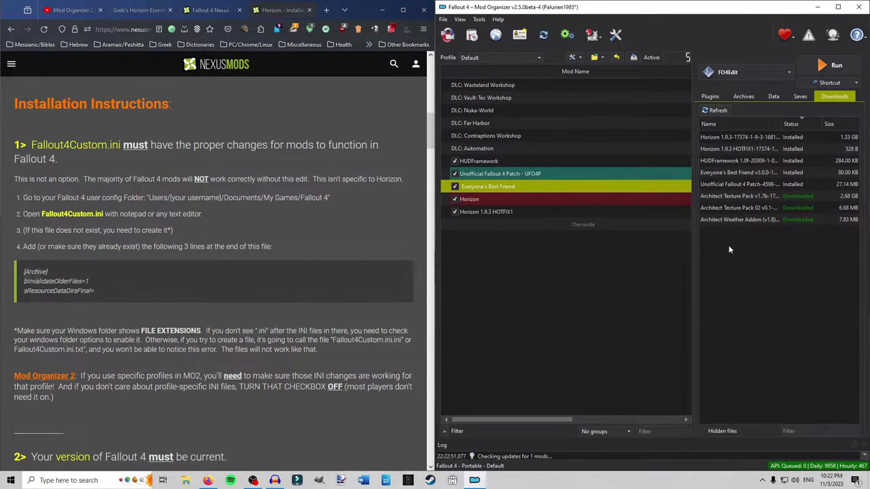
Install the texture download as 'Architect Texture Pack' and enable it.
{"action": "double_click", "coordinate": [768, 198]}
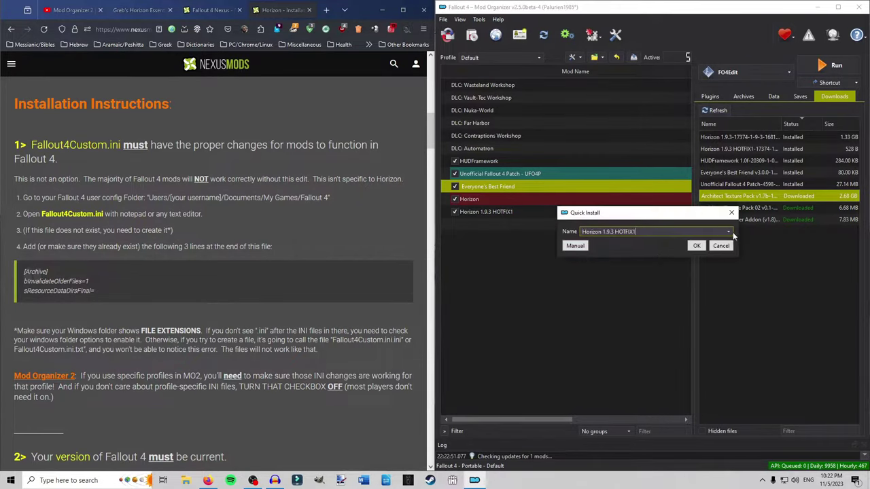
{"action": "left_click", "coordinate": [729, 232]}
{"action": "left_click", "coordinate": [612, 270]}
{"action": "left_click", "coordinate": [576, 245]}
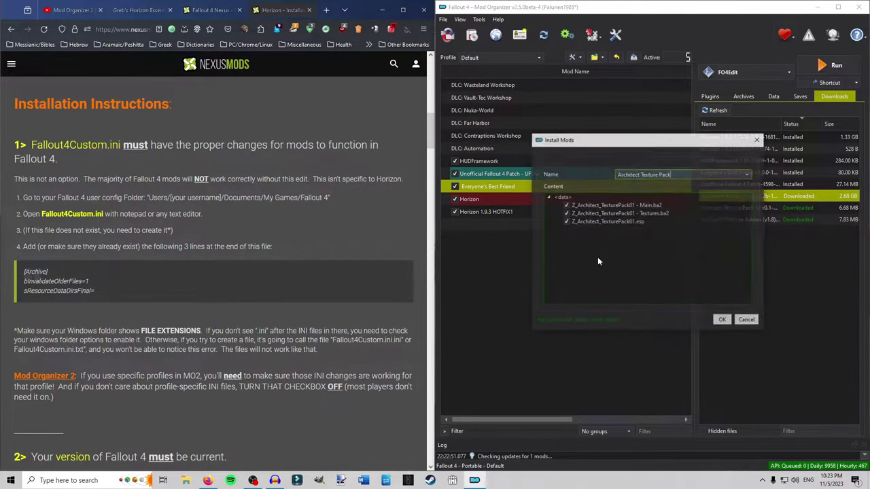
{"action": "left_click", "coordinate": [723, 319]}
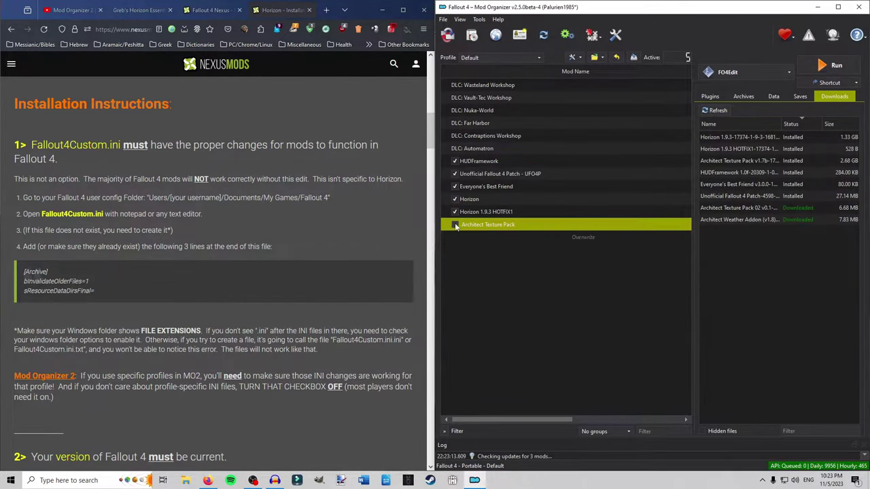
{"action": "left_click", "coordinate": [455, 225]}
Install Architect Texture Pack 02 under the 'Architect Texture Pack' name, merging it into that mod.
{"action": "double_click", "coordinate": [748, 207]}
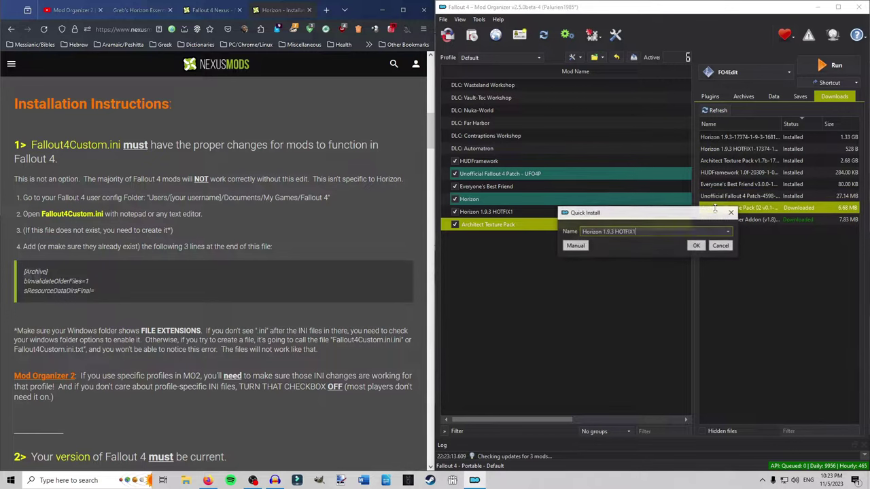
{"action": "left_click", "coordinate": [728, 235]}
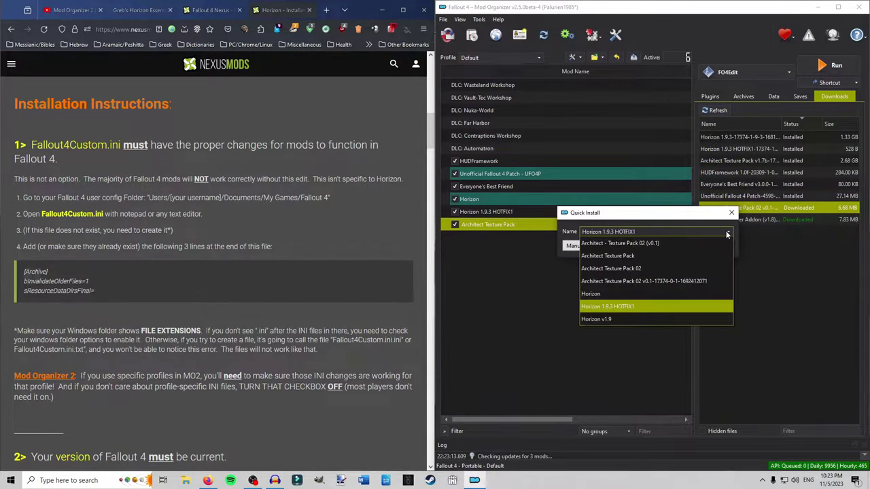
{"action": "left_click", "coordinate": [728, 234]}
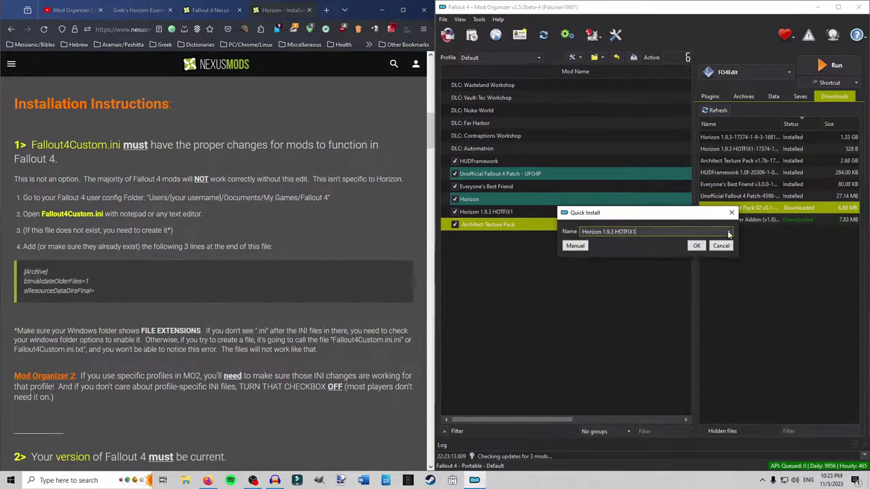
{"action": "left_click", "coordinate": [575, 246]}
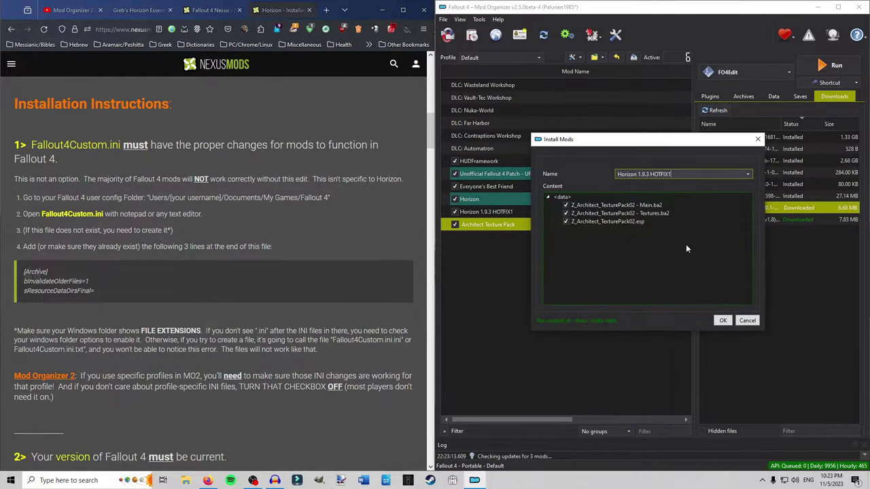
{"action": "left_click", "coordinate": [748, 175]}
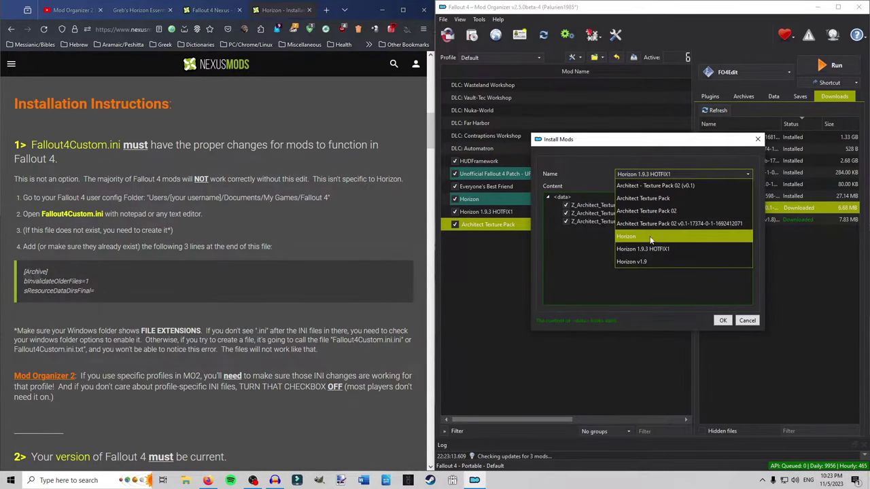
{"action": "left_click", "coordinate": [658, 204]}
{"action": "left_click", "coordinate": [722, 320]}
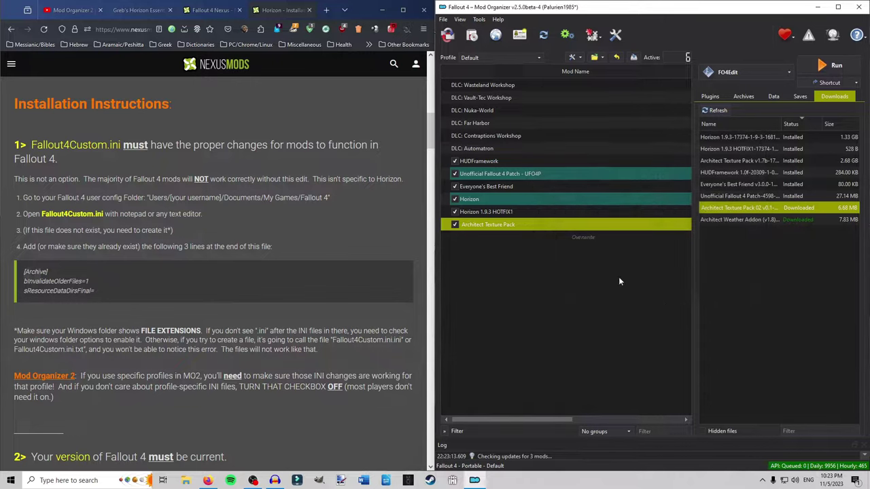
{"action": "left_click", "coordinate": [600, 265]}
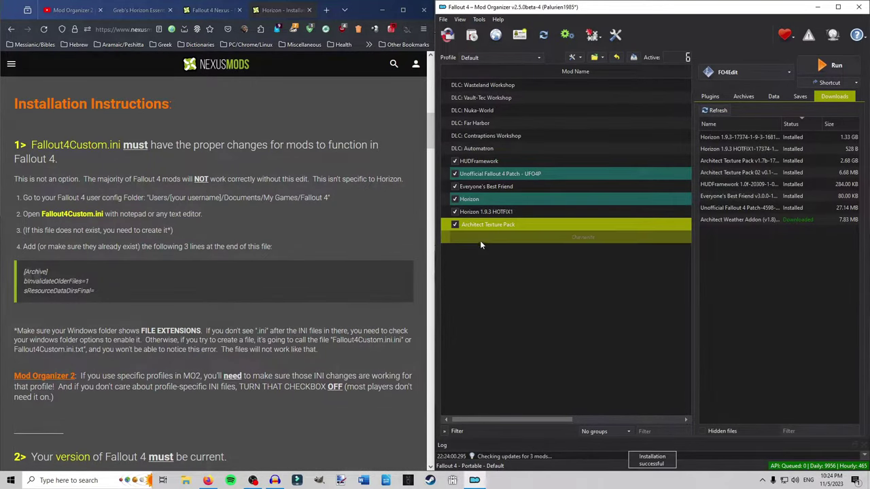
Check the merged Architect Texture Pack's files in its mod details Filetree.
{"action": "double_click", "coordinate": [516, 227]}
{"action": "left_click", "coordinate": [783, 128]}
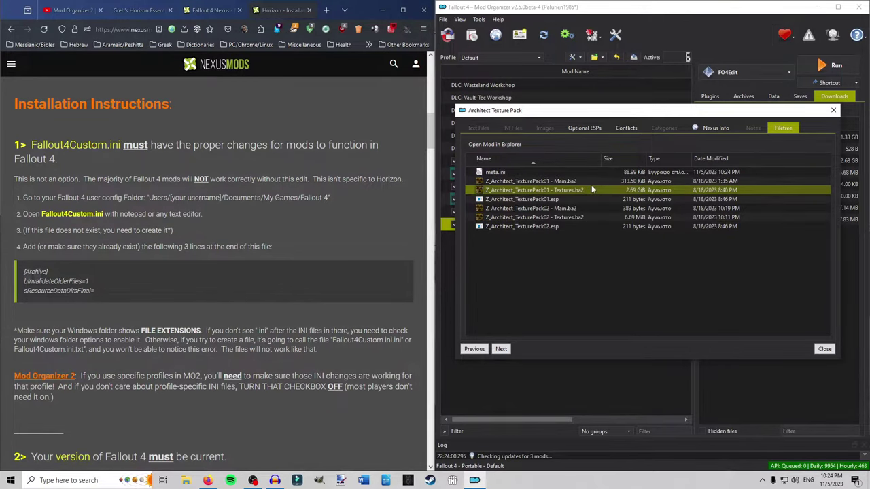
{"action": "left_click", "coordinate": [824, 348]}
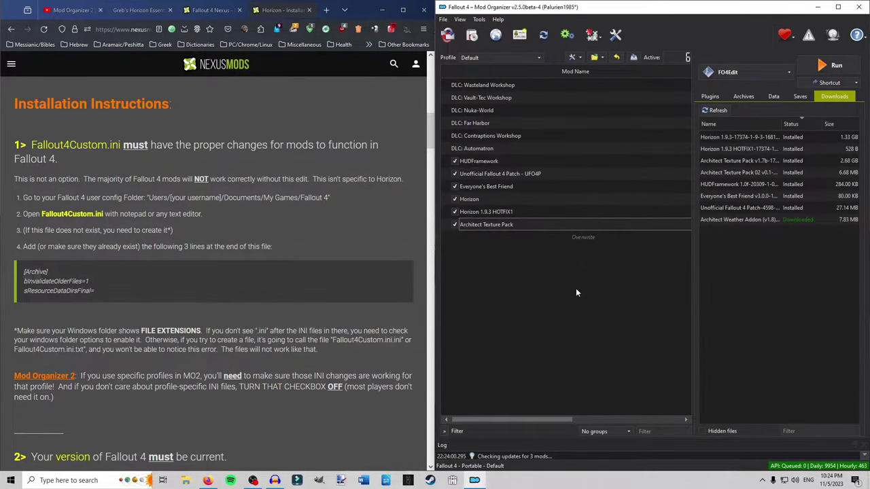
Install the weather download manually under the name 'Architect Weather Addon (v1.8)'.
{"action": "left_click", "coordinate": [753, 227]}
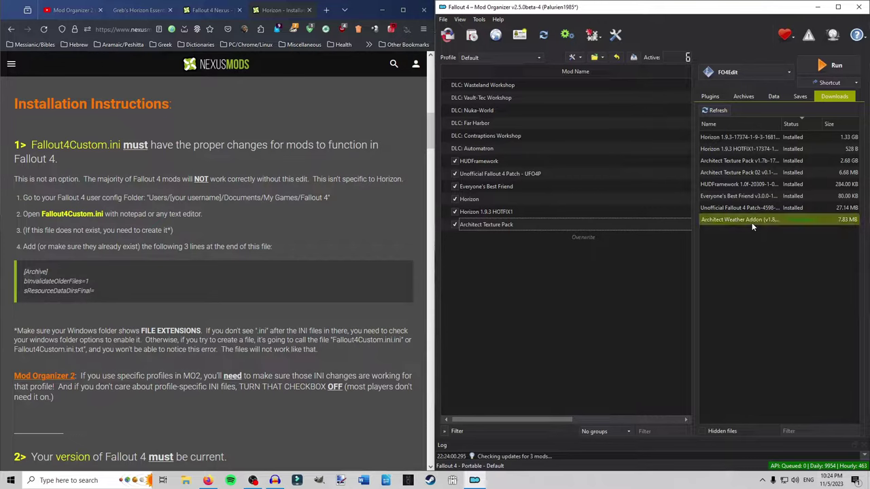
{"action": "double_click", "coordinate": [752, 227]}
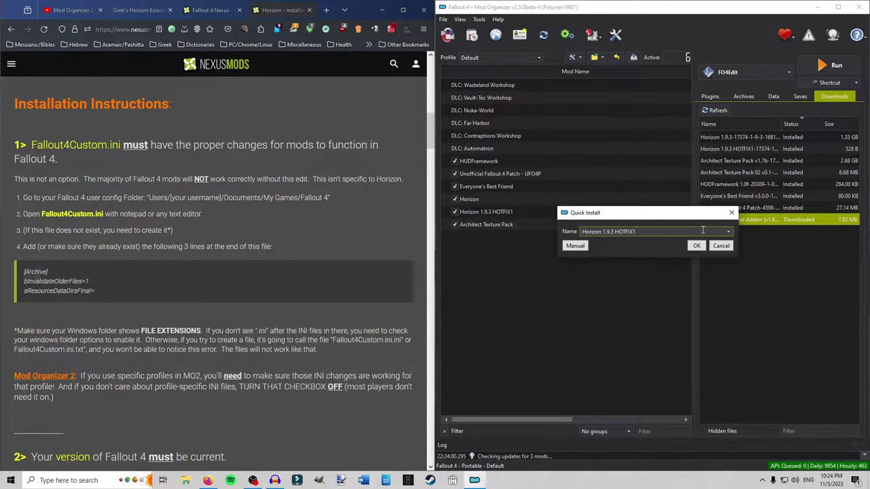
{"action": "left_click", "coordinate": [728, 232]}
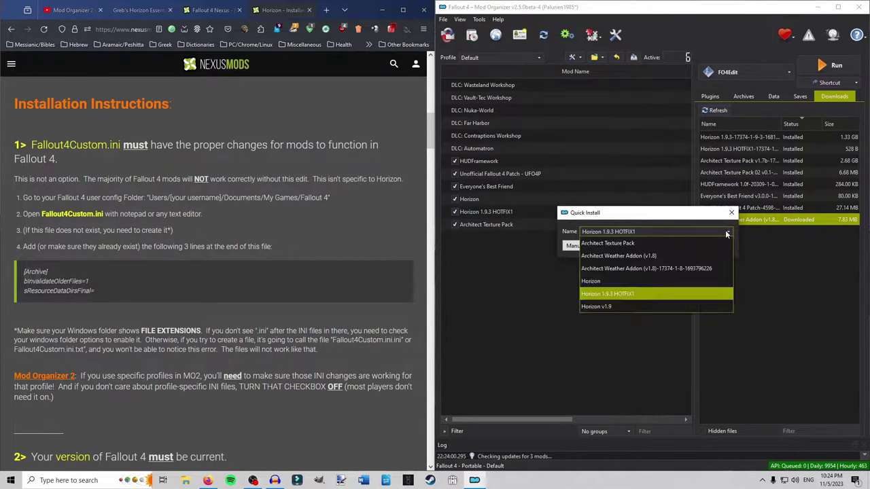
{"action": "left_click", "coordinate": [654, 244]}
{"action": "left_click", "coordinate": [654, 235]}
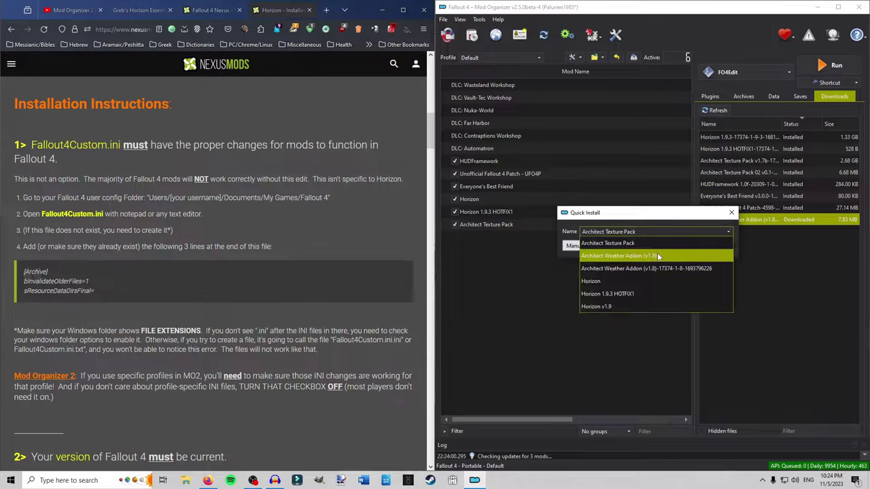
{"action": "left_click", "coordinate": [661, 256]}
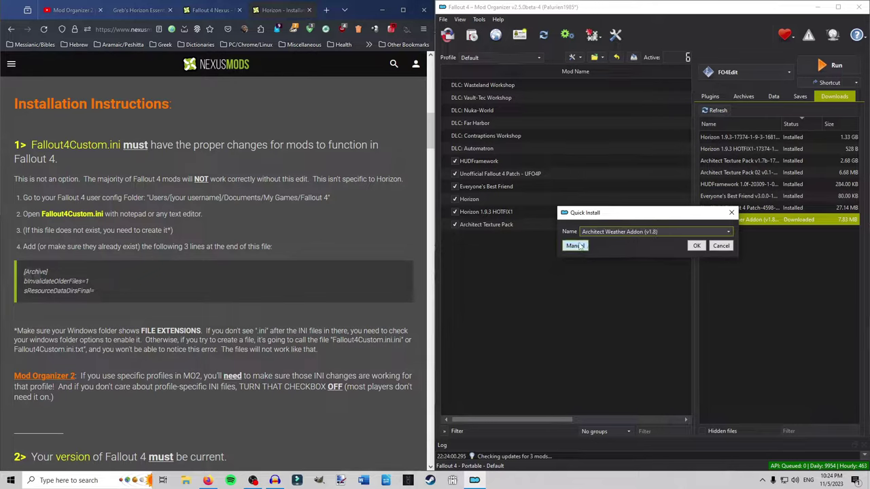
{"action": "left_click", "coordinate": [573, 246]}
{"action": "left_click", "coordinate": [723, 320]}
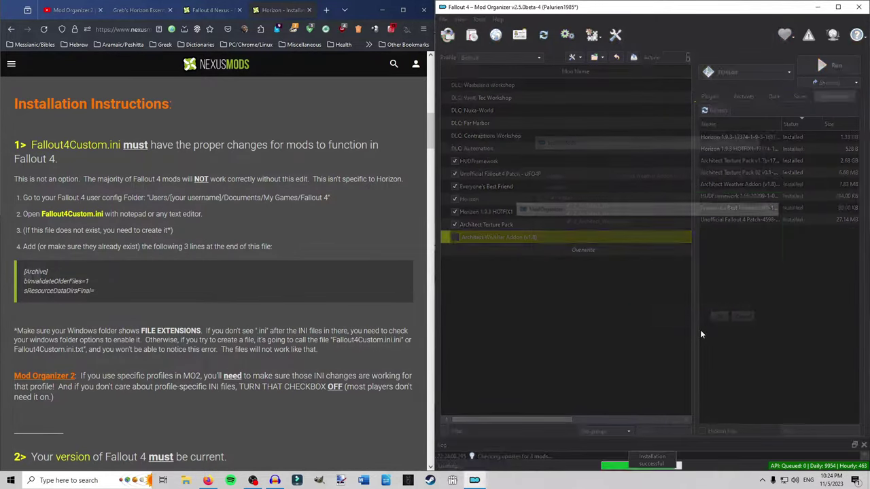
Enable Architect Weather Addon and drag it with Architect Texture Pack above Horizon.
{"action": "left_click", "coordinate": [455, 237]}
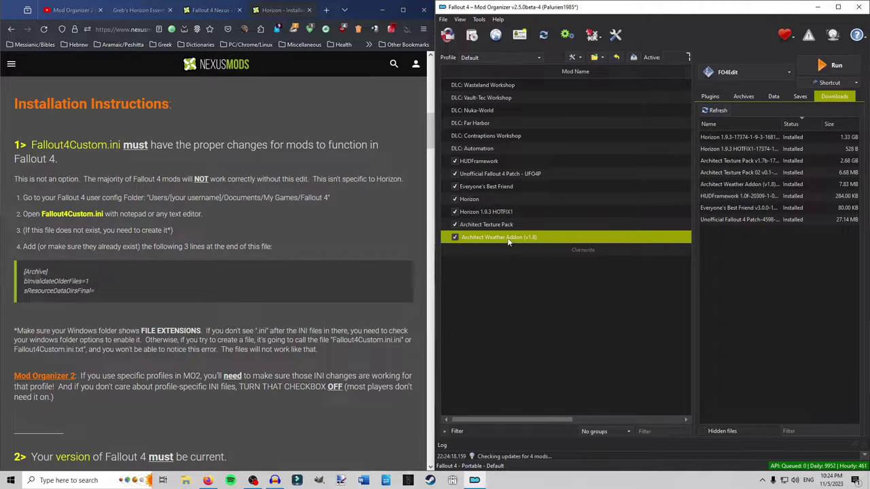
{"action": "left_click", "coordinate": [498, 226], "text": "ctrl"}
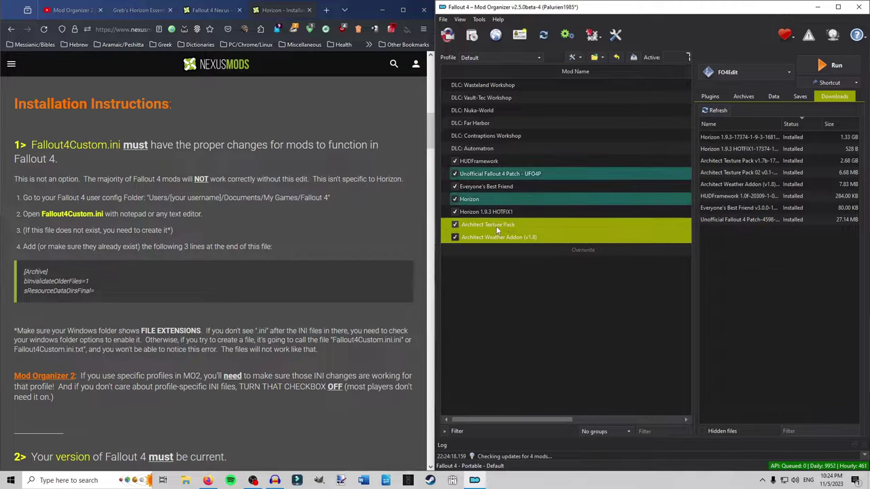
{"action": "left_click_drag", "start_coordinate": [496, 226], "coordinate": [577, 193]}
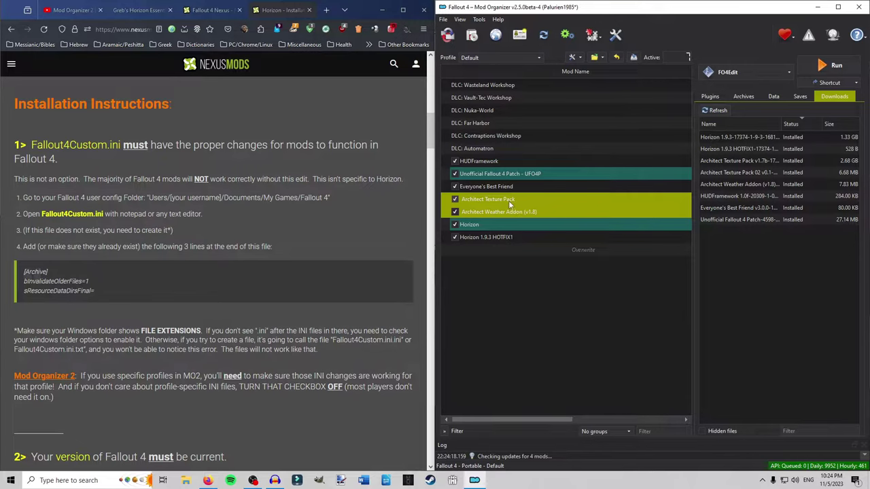
{"action": "left_click", "coordinate": [582, 347]}
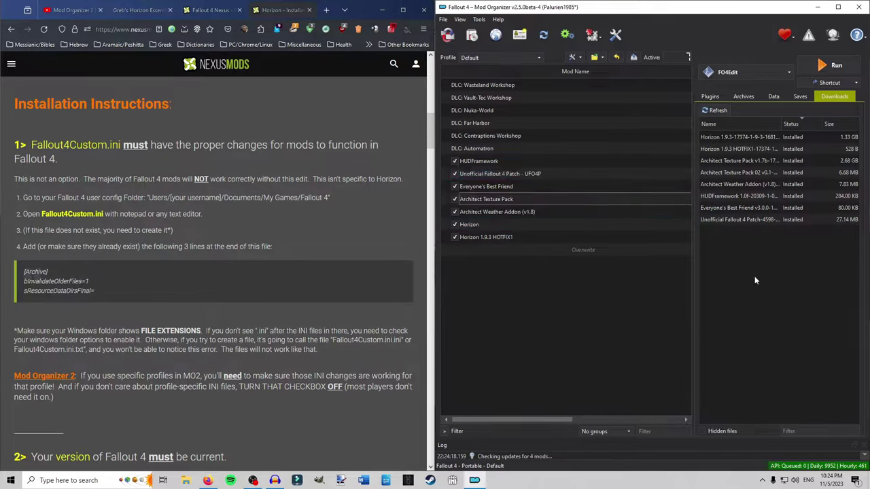
Enable the Z_Architect_TexturePack02.esp plugin in the Plugins list.
{"action": "left_click", "coordinate": [711, 97]}
{"action": "scroll", "coordinate": [763, 280], "scroll_direction": "down", "scroll_amount": 5}
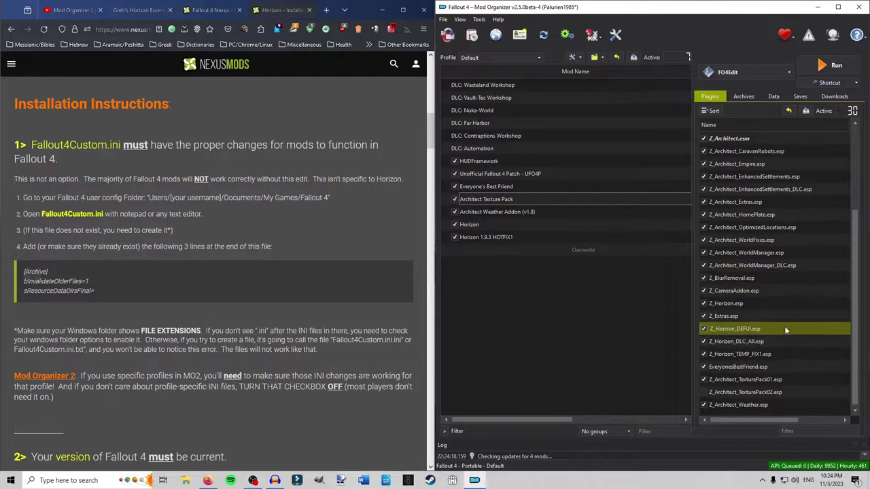
{"action": "left_click", "coordinate": [704, 392]}
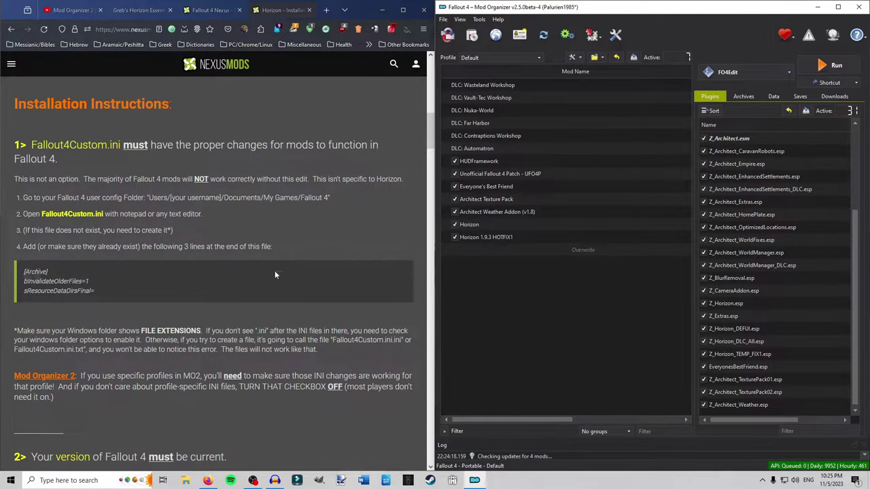
Scroll the Horizon Nexus article past the requirements to the 'RIGHT PANEL of MO2' load order example.
{"action": "scroll", "coordinate": [96, 179], "scroll_direction": "down", "scroll_amount": 2}
{"action": "scroll", "coordinate": [125, 223], "scroll_direction": "up", "scroll_amount": 2}
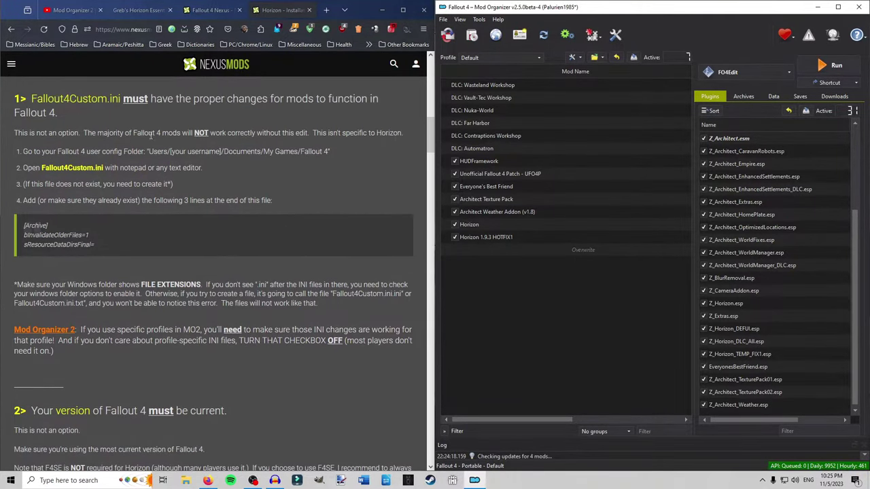
{"action": "scroll", "coordinate": [132, 327], "scroll_direction": "down", "scroll_amount": 5}
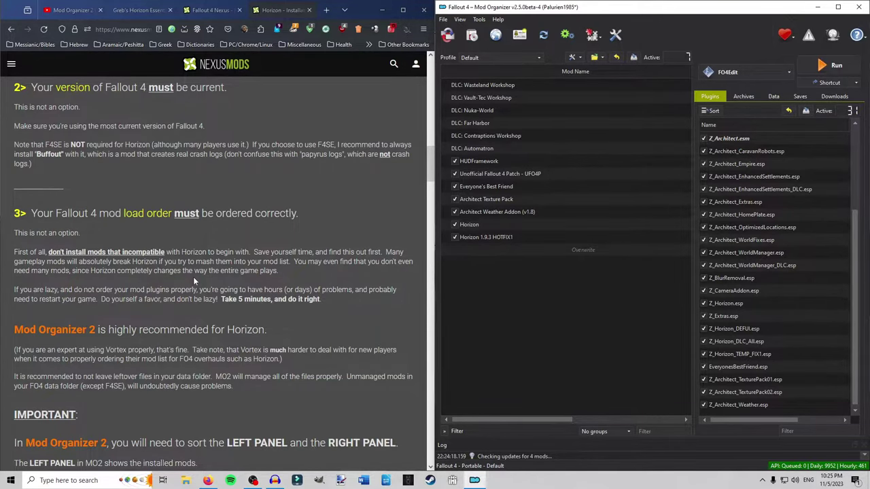
{"action": "scroll", "coordinate": [198, 232], "scroll_direction": "down", "scroll_amount": 5}
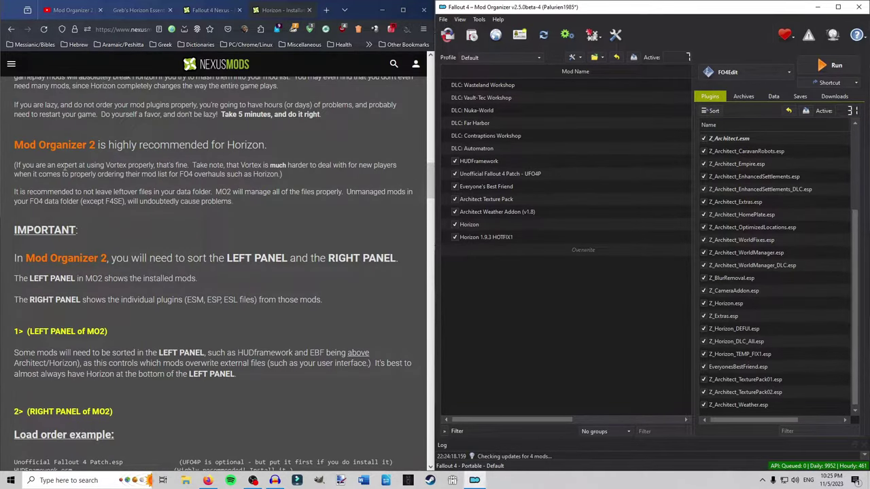
{"action": "scroll", "coordinate": [115, 187], "scroll_direction": "down", "scroll_amount": 6}
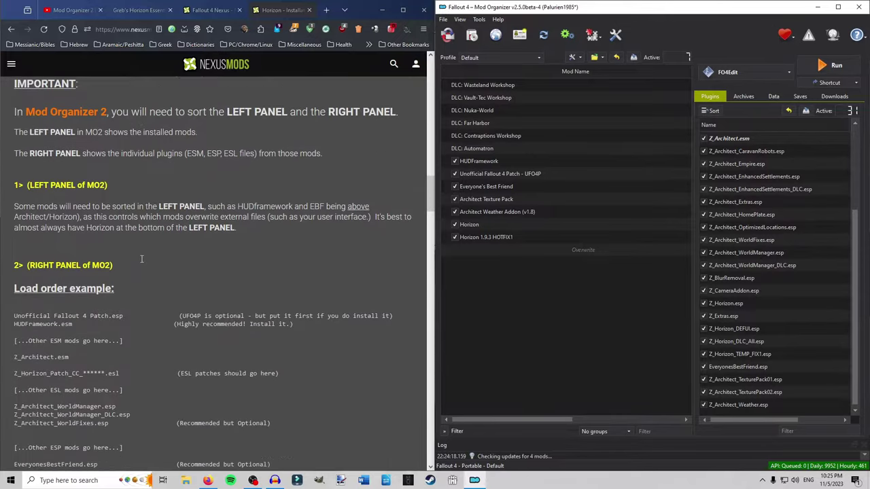
{"action": "scroll", "coordinate": [93, 131], "scroll_direction": "down", "scroll_amount": 3}
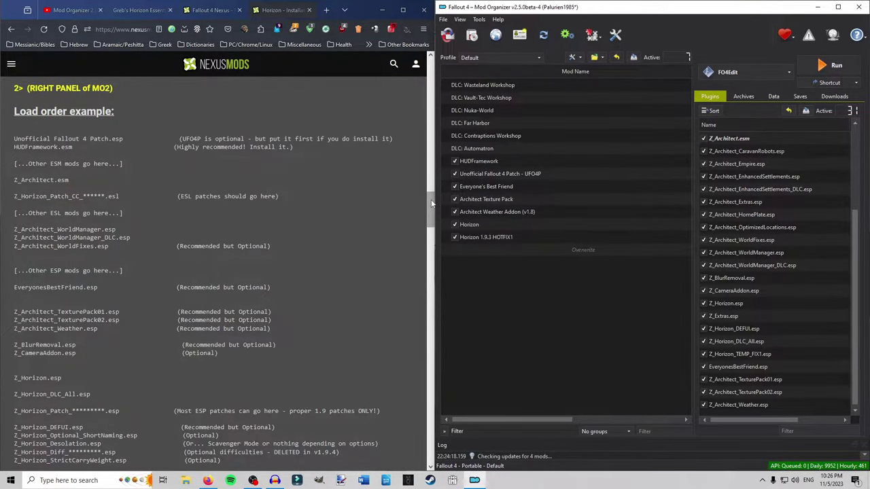
{"action": "left_click_drag", "start_coordinate": [430, 196], "coordinate": [430, 202]}
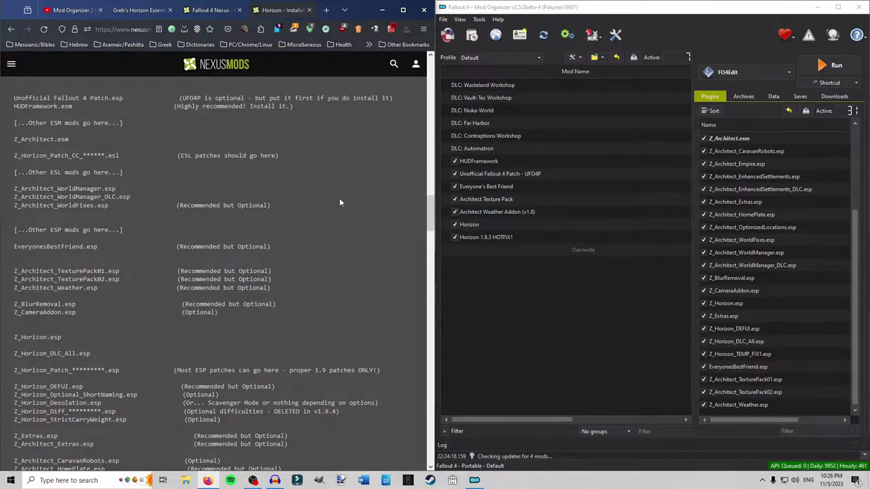
{"action": "scroll", "coordinate": [337, 198], "scroll_direction": "up", "scroll_amount": 2}
Move Unofficial Fallout 4 Patch.esp above HUDFramework.esm in the plugin load order.
{"action": "left_click", "coordinate": [827, 97]}
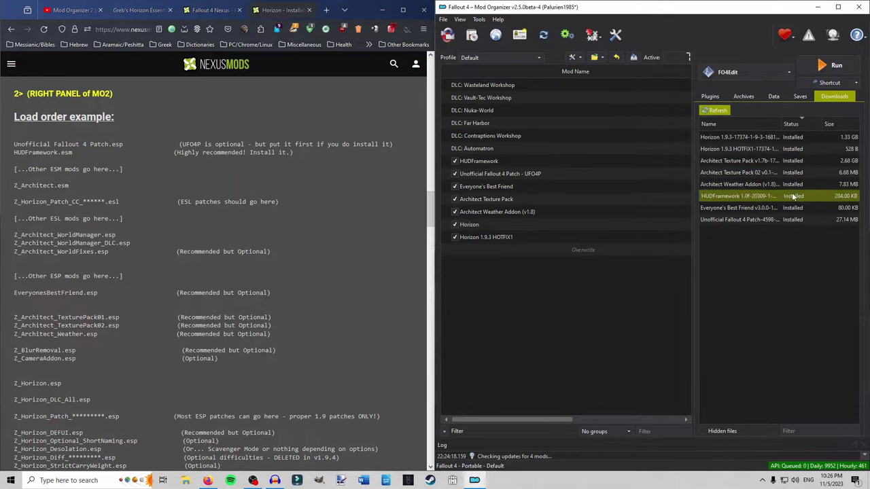
{"action": "left_click", "coordinate": [710, 96]}
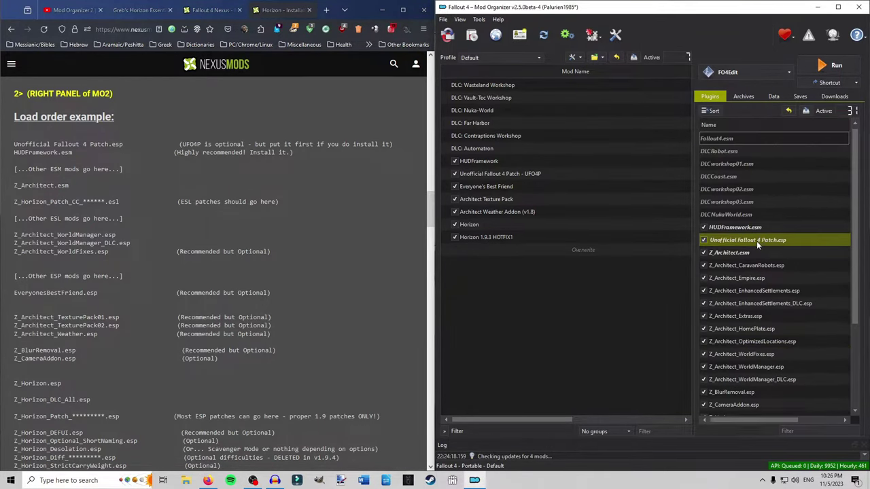
{"action": "left_click_drag", "start_coordinate": [750, 241], "coordinate": [794, 229]}
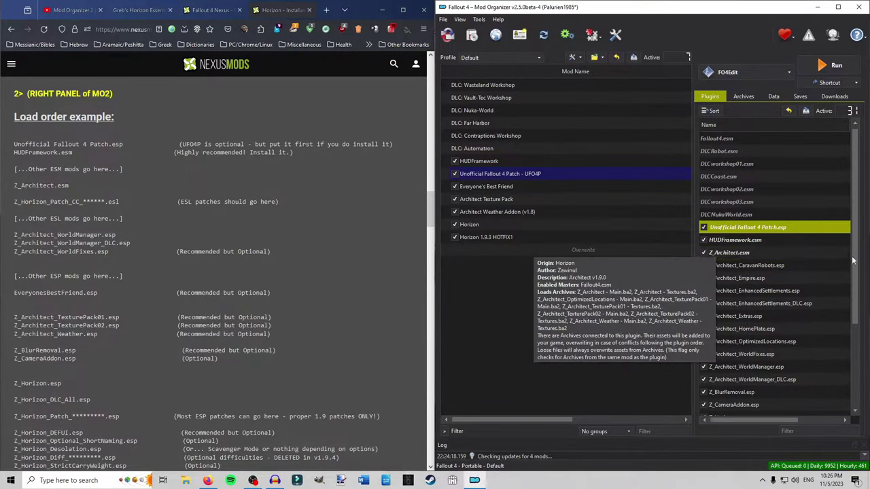
{"action": "left_click_drag", "start_coordinate": [855, 259], "coordinate": [857, 307]}
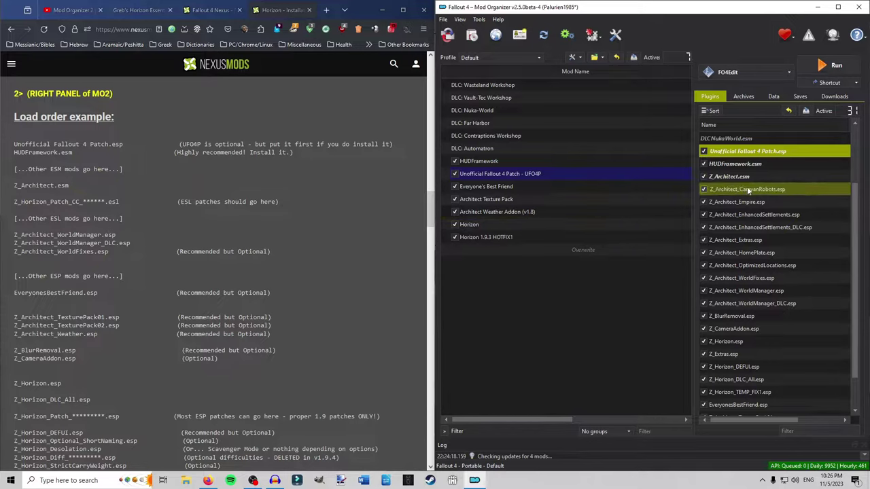
{"action": "mouse_move", "coordinate": [749, 193]}
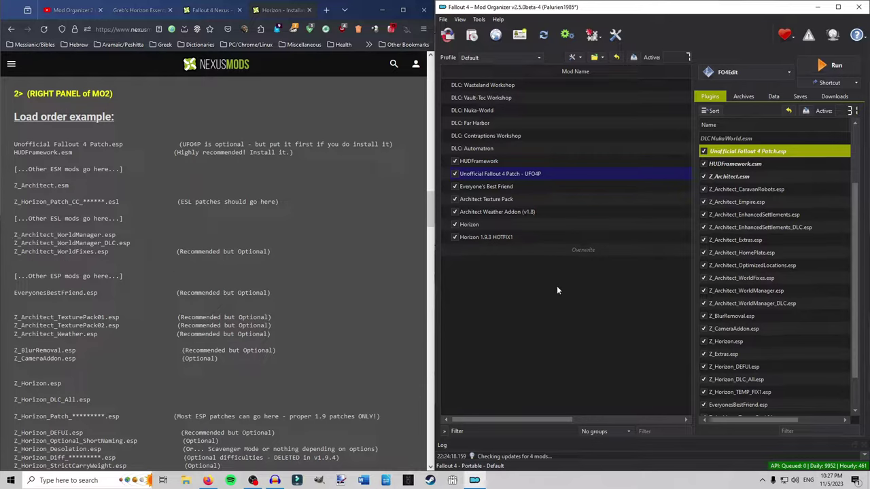
Move Z_Architect_Weather.esp higher in the plugin list.
{"action": "scroll", "coordinate": [758, 340], "scroll_direction": "down", "scroll_amount": 1}
{"action": "left_click", "coordinate": [742, 406]}
{"action": "left_click_drag", "start_coordinate": [741, 409], "coordinate": [772, 257]}
Move WorldManager, WorldManager_DLC and WorldFixes plugins right after Z_Architect.esm.
{"action": "left_click", "coordinate": [746, 266], "text": "ctrl"}
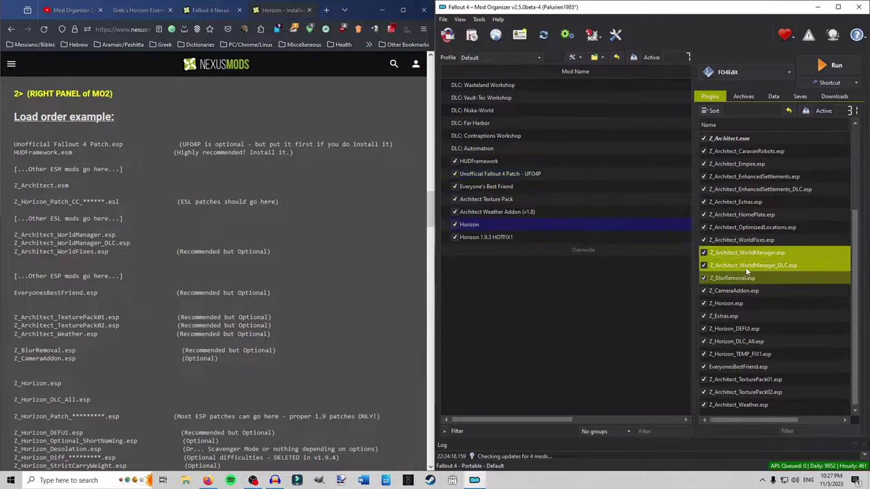
{"action": "left_click", "coordinate": [748, 239], "text": "ctrl"}
{"action": "scroll", "coordinate": [747, 303], "scroll_direction": "up", "scroll_amount": 1}
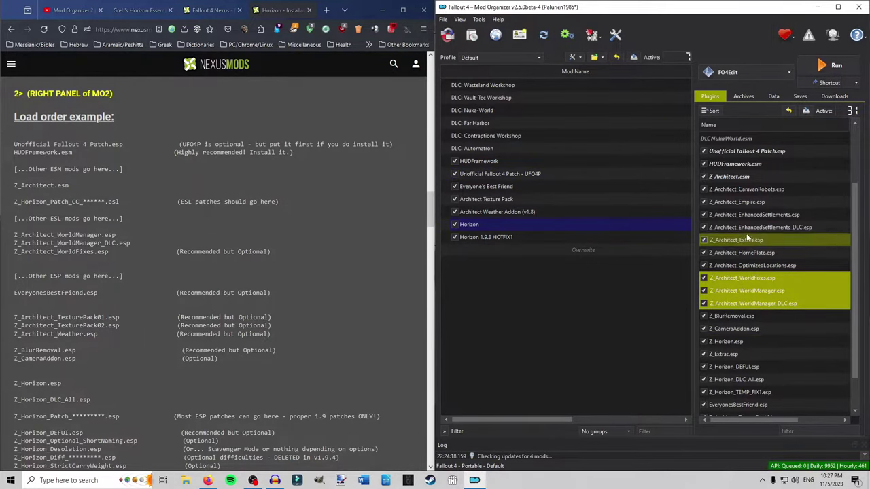
{"action": "scroll", "coordinate": [778, 351], "scroll_direction": "up", "scroll_amount": 2}
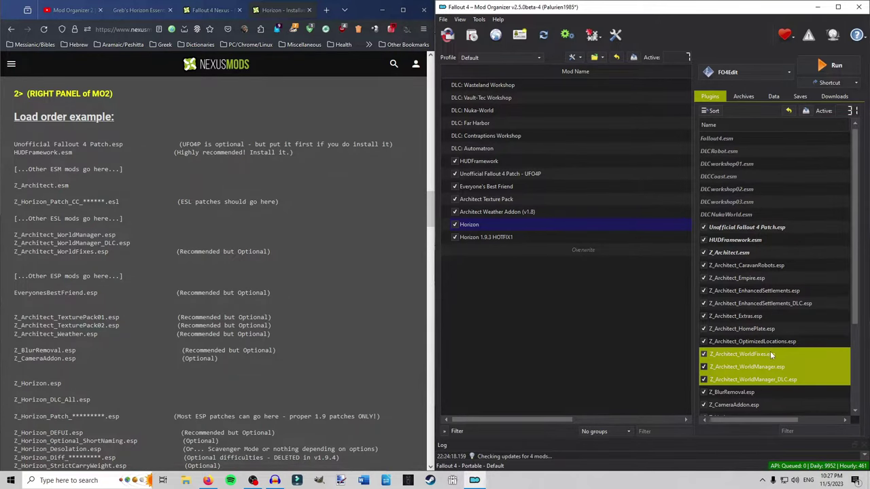
{"action": "left_click_drag", "start_coordinate": [773, 355], "coordinate": [808, 256]}
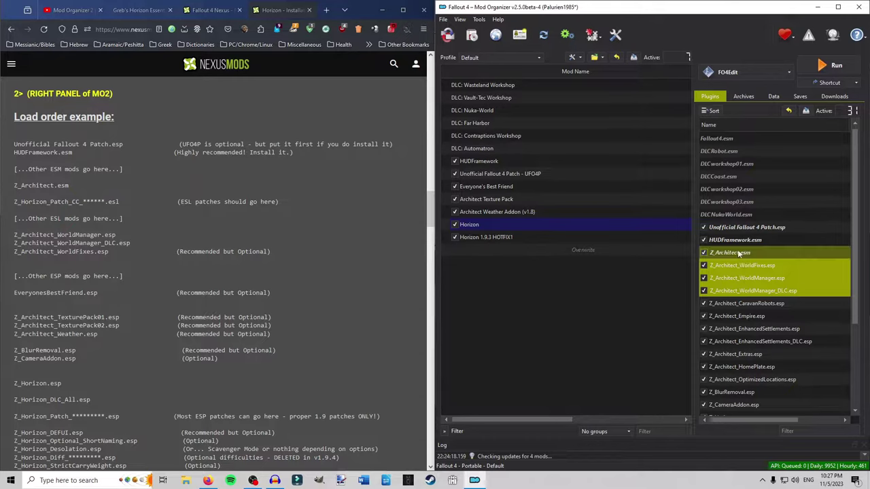
Place Z_Architect_WorldFixes.esp below the two WorldManager plugins.
{"action": "left_click", "coordinate": [771, 265]}
{"action": "left_click_drag", "start_coordinate": [771, 266], "coordinate": [813, 296]}
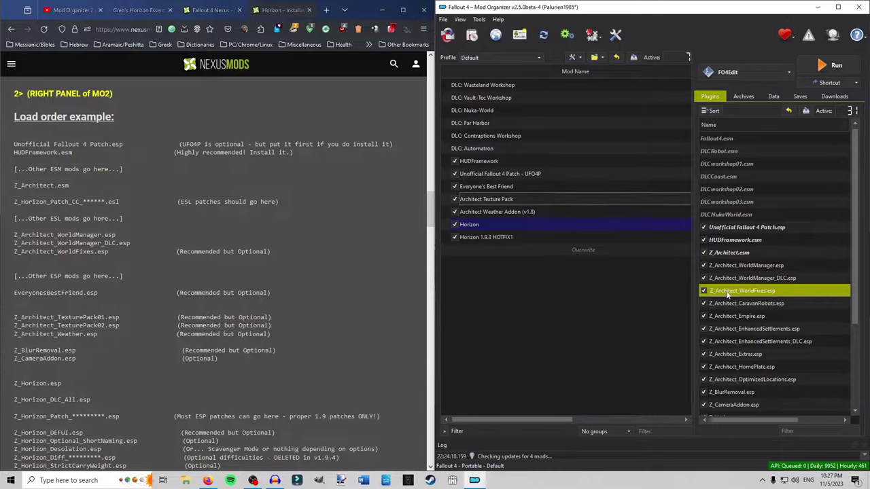
{"action": "scroll", "coordinate": [755, 310], "scroll_direction": "down", "scroll_amount": 3}
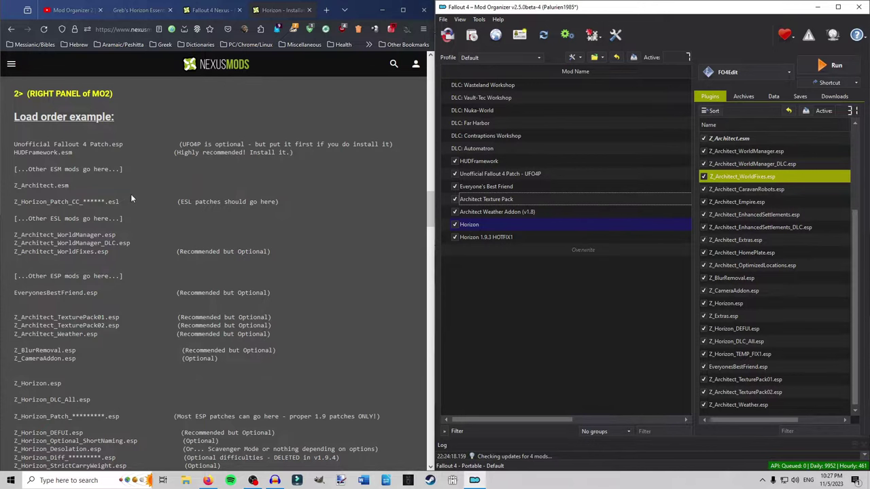
{"action": "scroll", "coordinate": [317, 173], "scroll_direction": "down", "scroll_amount": 3}
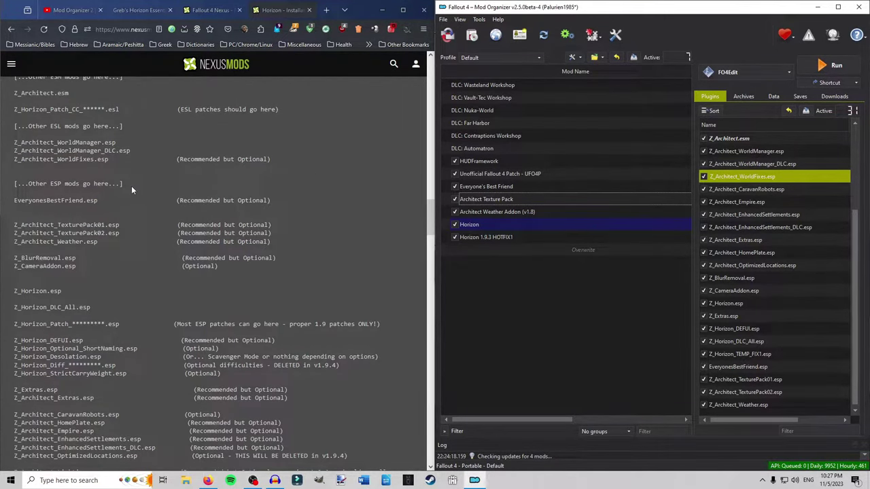
Move EveryonesBestFriend.esp through Z_Architect_Weather.esp up to follow Z_Architect_WorldFixes.esp.
{"action": "left_click", "coordinate": [748, 367]}
{"action": "left_click", "coordinate": [758, 404], "text": "shift"}
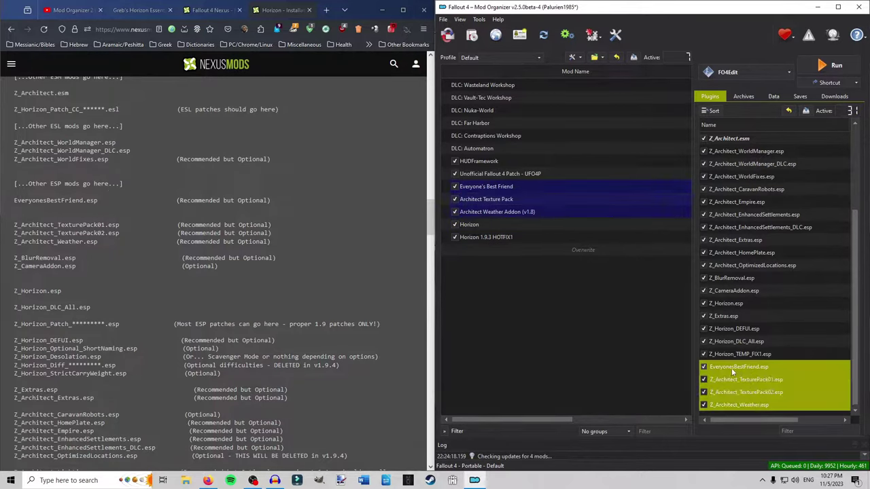
{"action": "left_click_drag", "start_coordinate": [732, 368], "coordinate": [829, 180]}
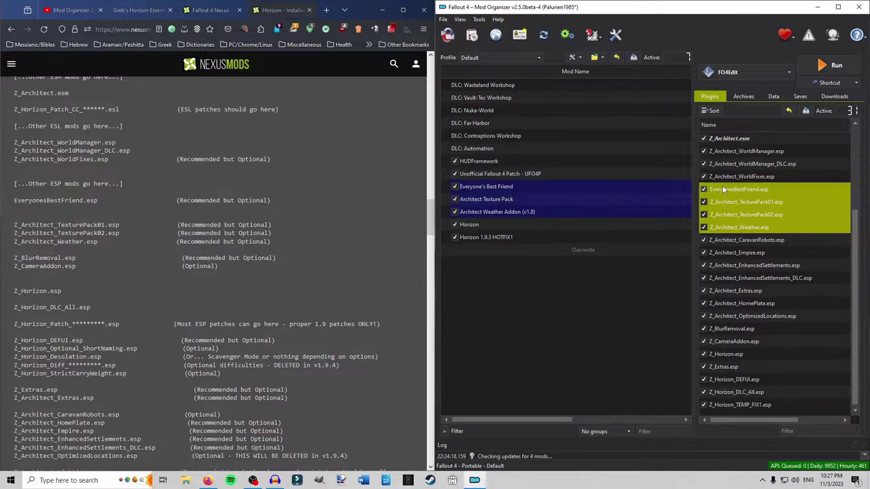
Check that TexturePack01, TexturePack02 and Weather plugins sit right after EveryonesBestFriend.esp.
{"action": "left_click", "coordinate": [747, 190]}
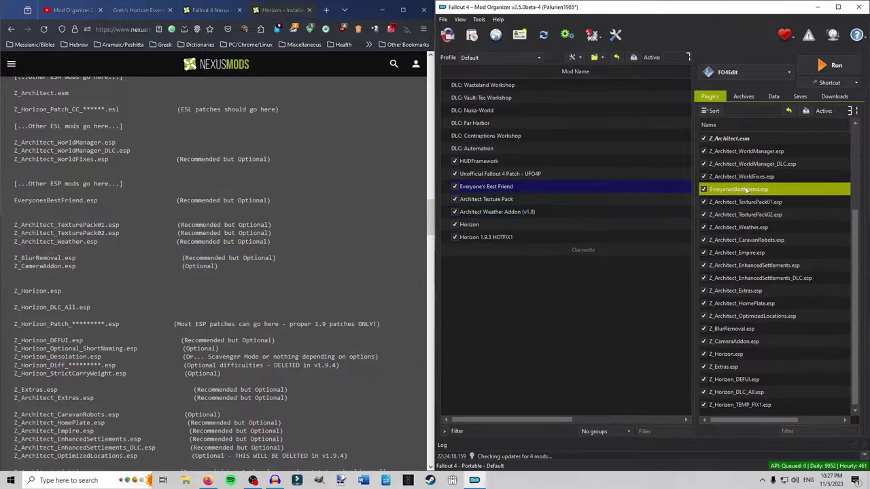
{"action": "left_click", "coordinate": [761, 227], "text": "shift"}
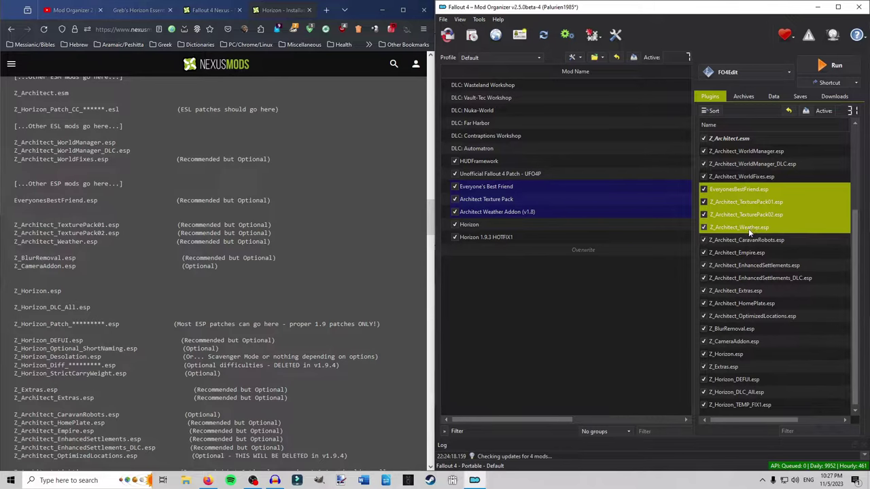
{"action": "mouse_move", "coordinate": [748, 229]}
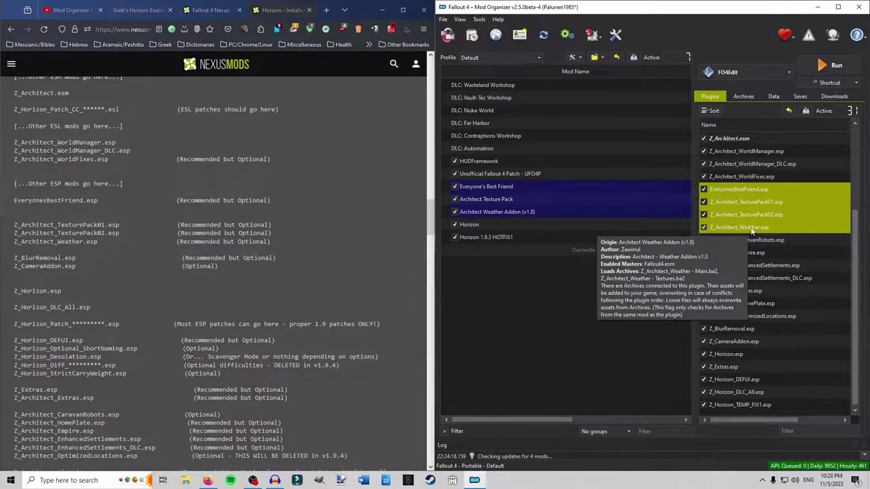
{"action": "left_click", "coordinate": [607, 318]}
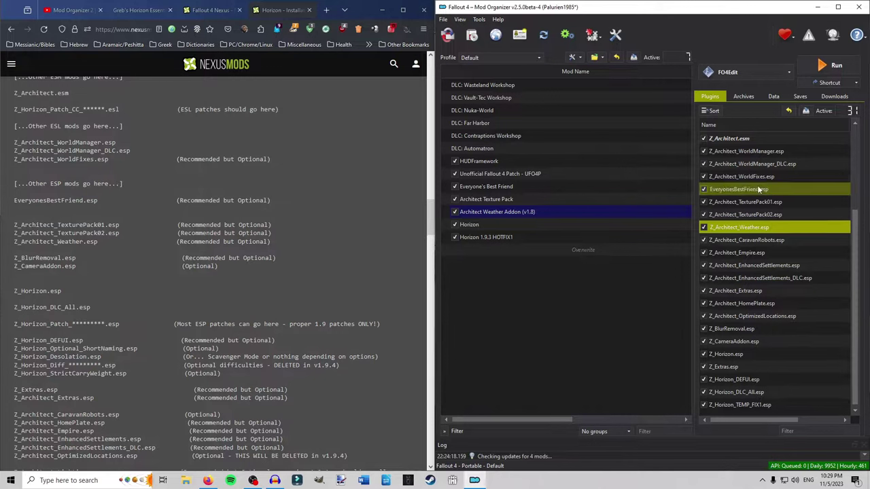
{"action": "mouse_move", "coordinate": [758, 189]}
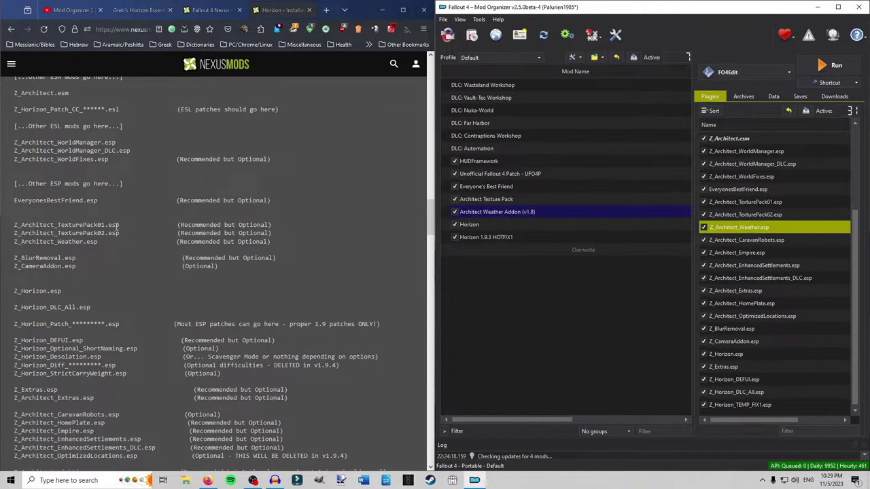
{"action": "left_click", "coordinate": [776, 202]}
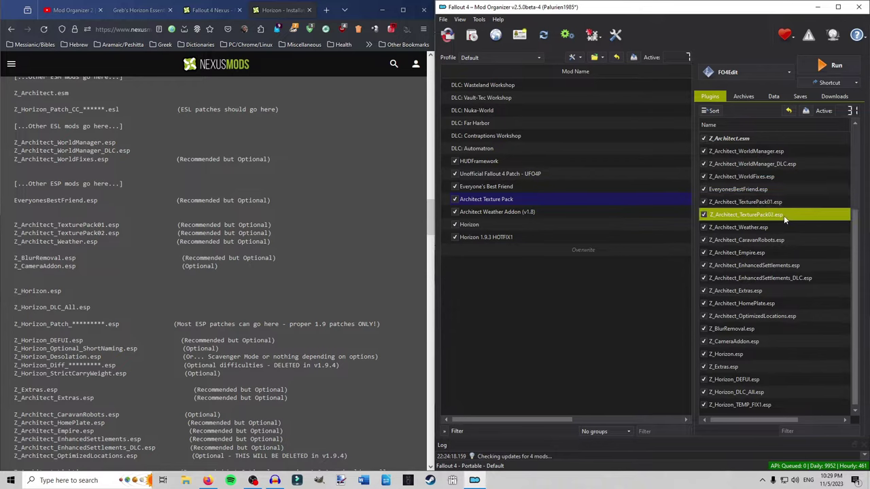
{"action": "left_click", "coordinate": [758, 229]}
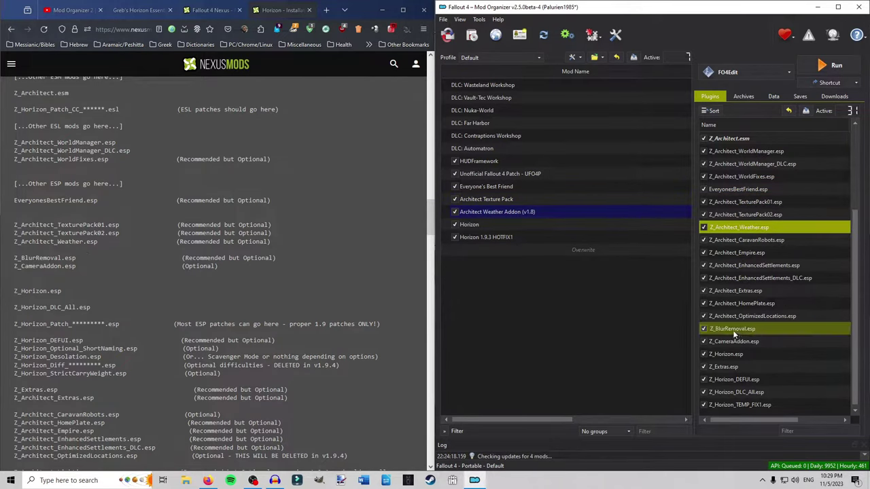
Move Z_BlurRemoval.esp and Z_CameraAddon.esp up below Z_Architect_Weather.esp.
{"action": "left_click_drag", "start_coordinate": [733, 330], "coordinate": [806, 234]}
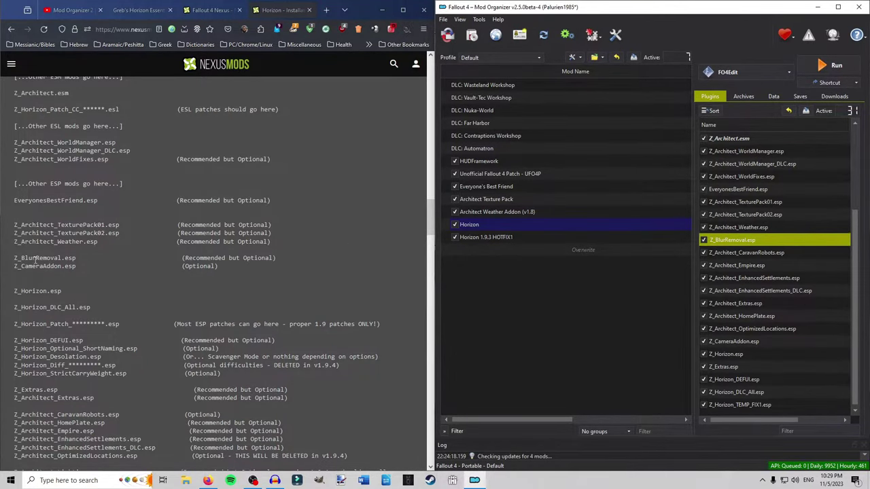
{"action": "scroll", "coordinate": [37, 260], "scroll_direction": "down", "scroll_amount": 3}
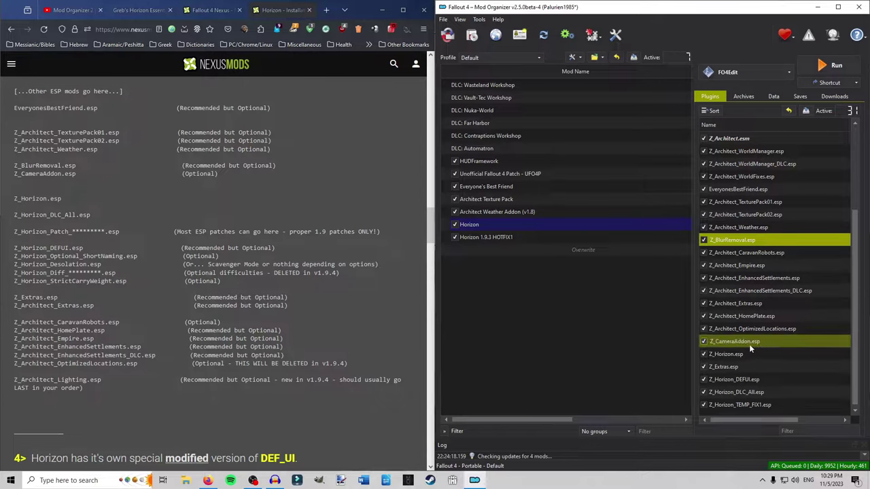
{"action": "left_click_drag", "start_coordinate": [749, 344], "coordinate": [789, 245]}
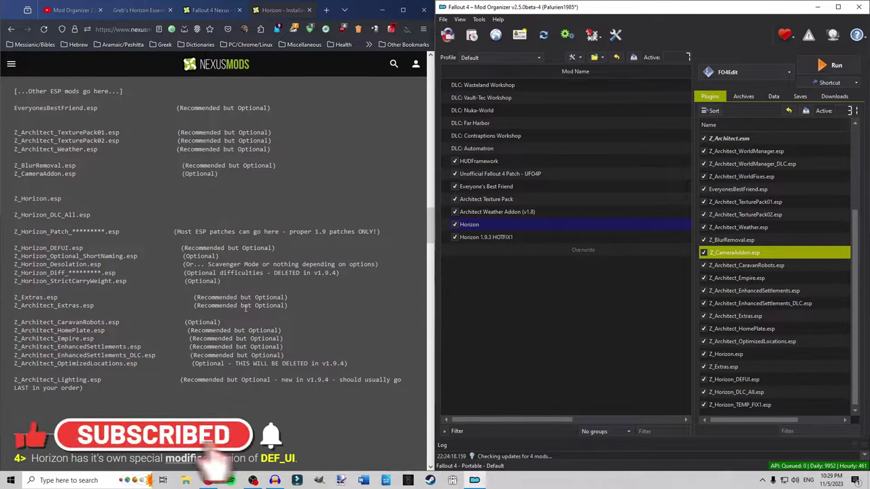
Move Z_Horizon.esp and Z_Horizon_DLC_All.esp up below Z_CameraAddon.esp.
{"action": "left_click", "coordinate": [757, 392]}
{"action": "left_click", "coordinate": [734, 354], "text": "ctrl"}
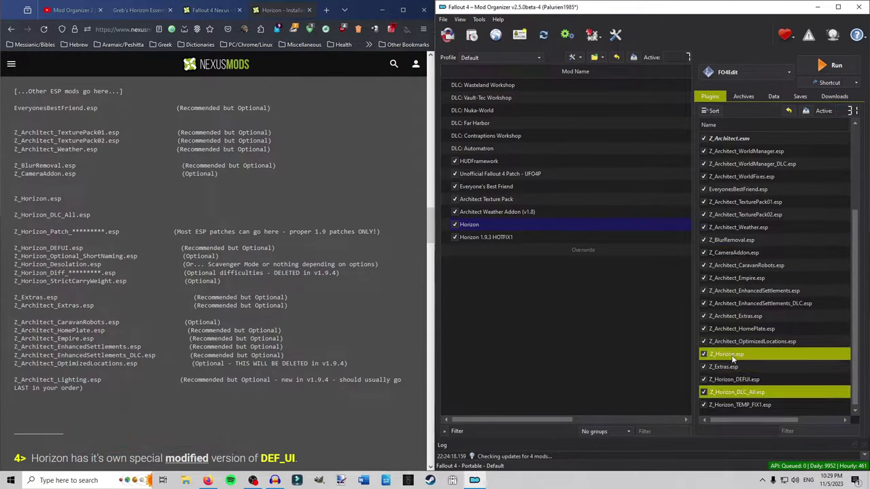
{"action": "left_click_drag", "start_coordinate": [734, 355], "coordinate": [796, 263]}
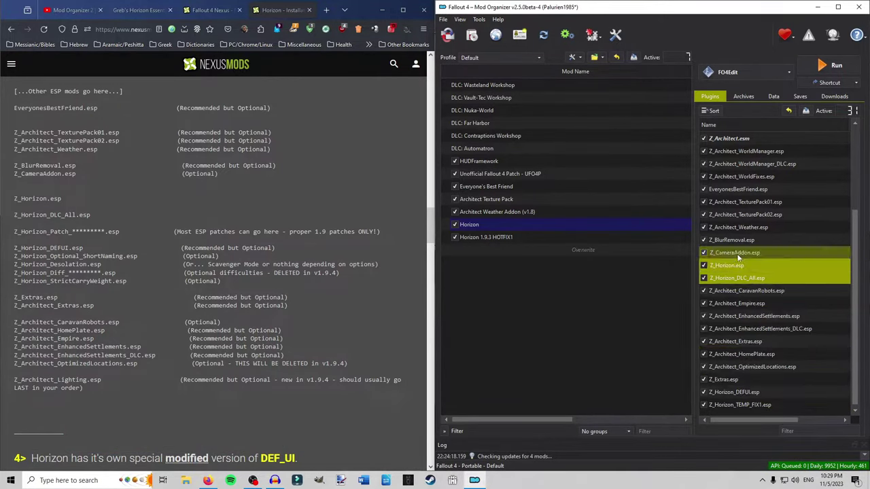
{"action": "left_click", "coordinate": [734, 291]}
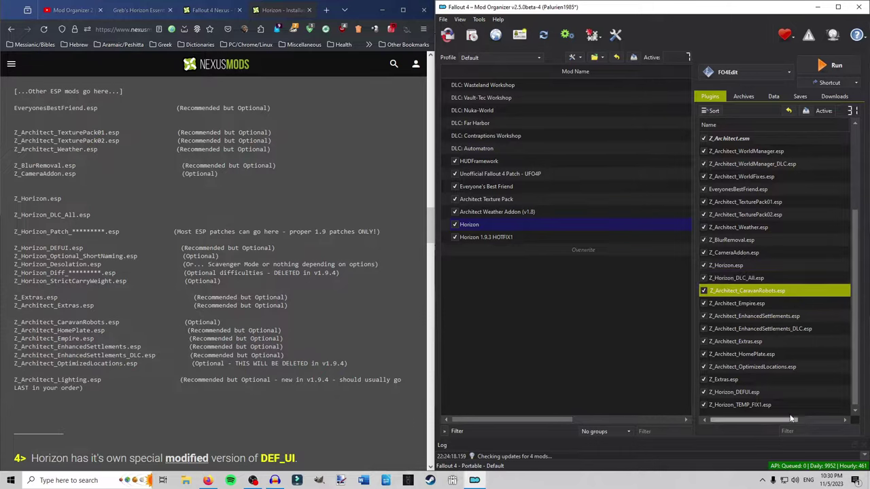
Drag Z_Horizon_DEFUI.esp up from the bottom to just below Z_Horizon_DLC_All.esp.
{"action": "left_click_drag", "start_coordinate": [739, 394], "coordinate": [777, 280]}
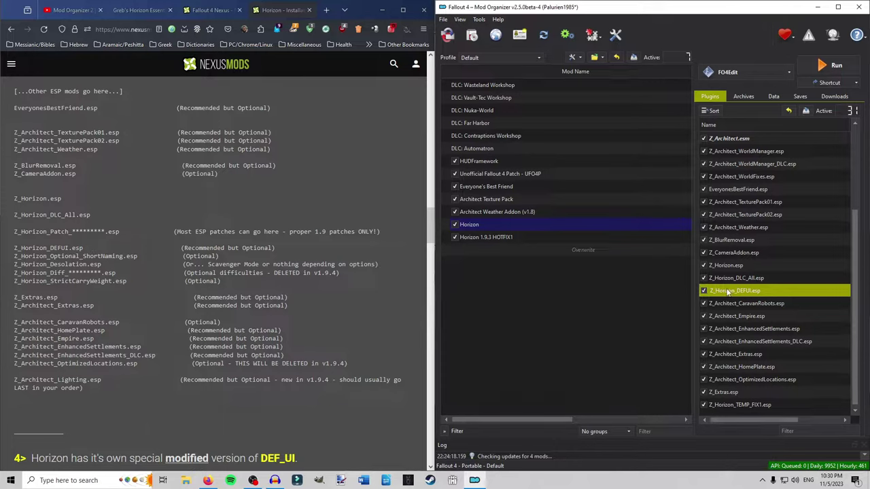
Move Z_Extras.esp and Z_Architect_Extras.esp up below Z_Horizon_DEFUI.esp.
{"action": "scroll", "coordinate": [92, 290], "scroll_direction": "down", "scroll_amount": 2}
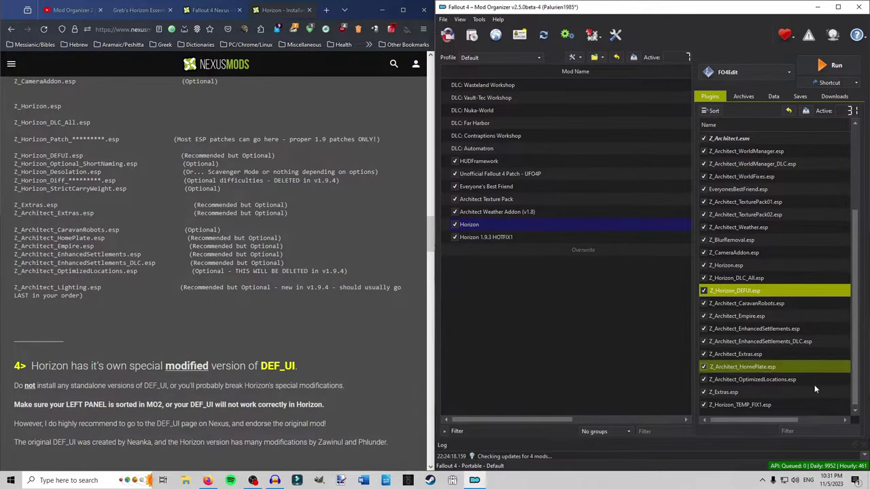
{"action": "left_click_drag", "start_coordinate": [744, 391], "coordinate": [819, 305]}
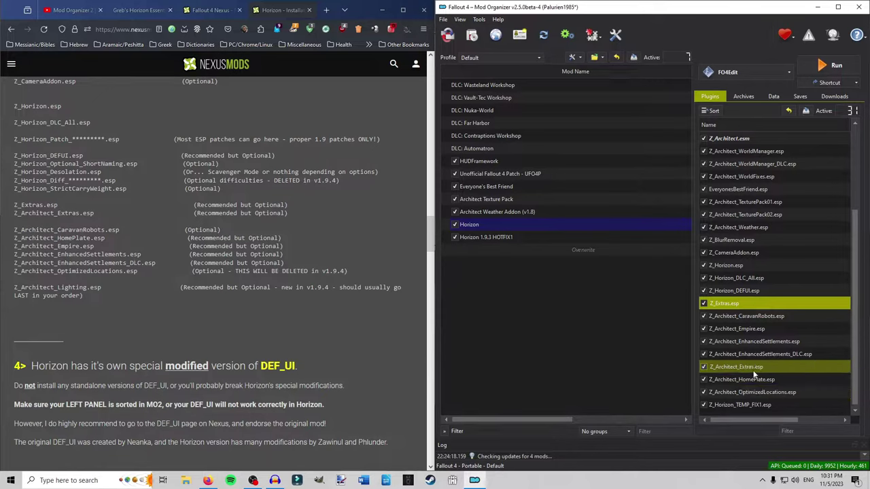
{"action": "left_click_drag", "start_coordinate": [753, 370], "coordinate": [733, 309]}
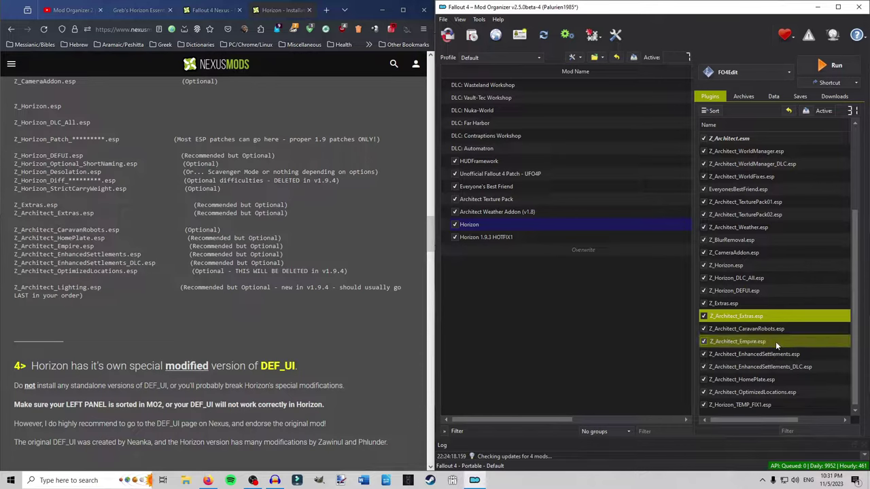
Place Z_Architect_HomePlate.esp after CaravanRobots and check which mod provides Z_Horizon_TEMP_FIX1.esp.
{"action": "left_click", "coordinate": [758, 381]}
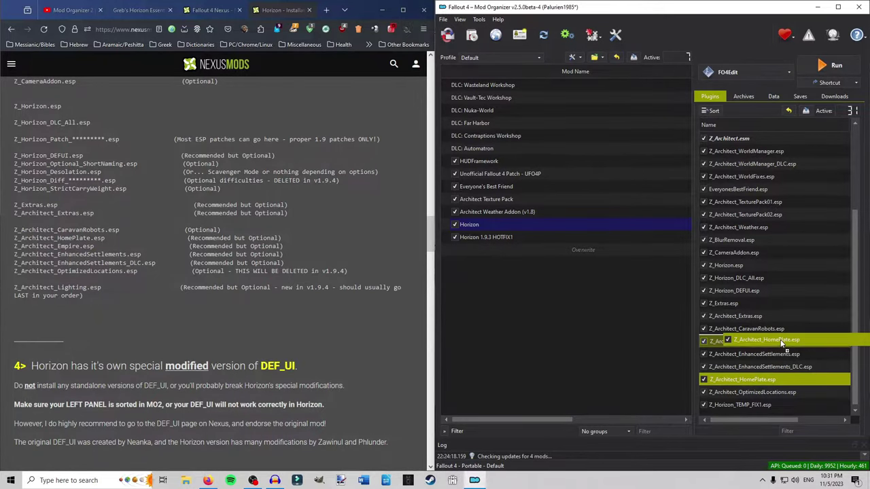
{"action": "left_click_drag", "start_coordinate": [782, 344], "coordinate": [777, 347]}
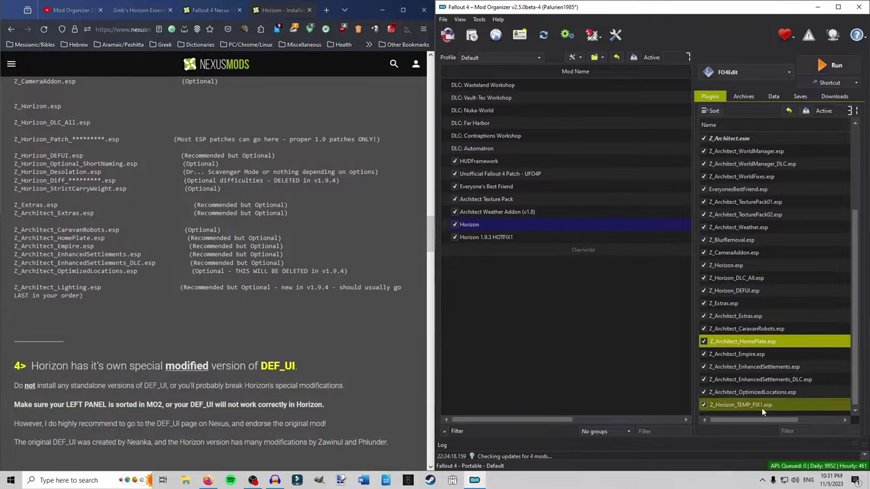
{"action": "mouse_move", "coordinate": [759, 408]}
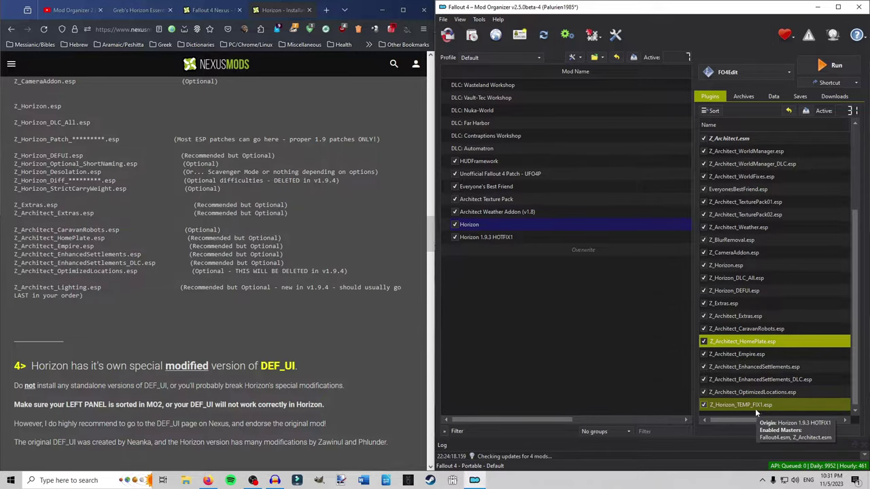
{"action": "left_click", "coordinate": [756, 406]}
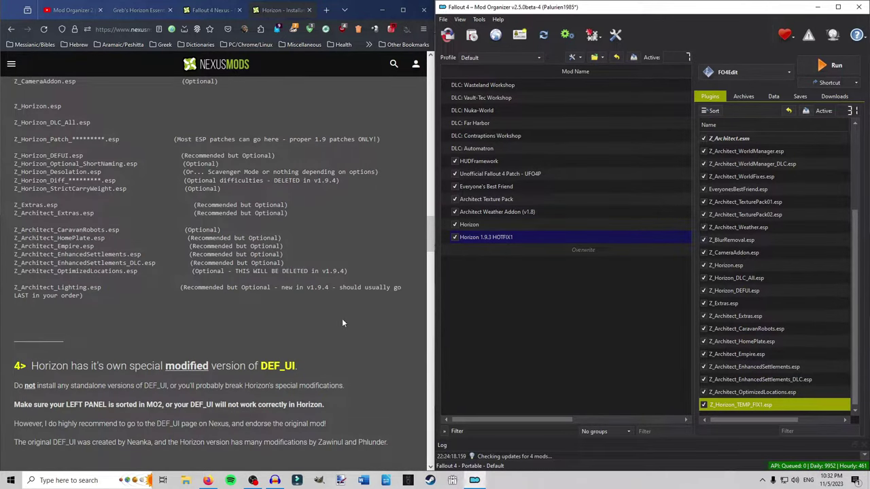
{"action": "scroll", "coordinate": [344, 318], "scroll_direction": "up", "scroll_amount": 3}
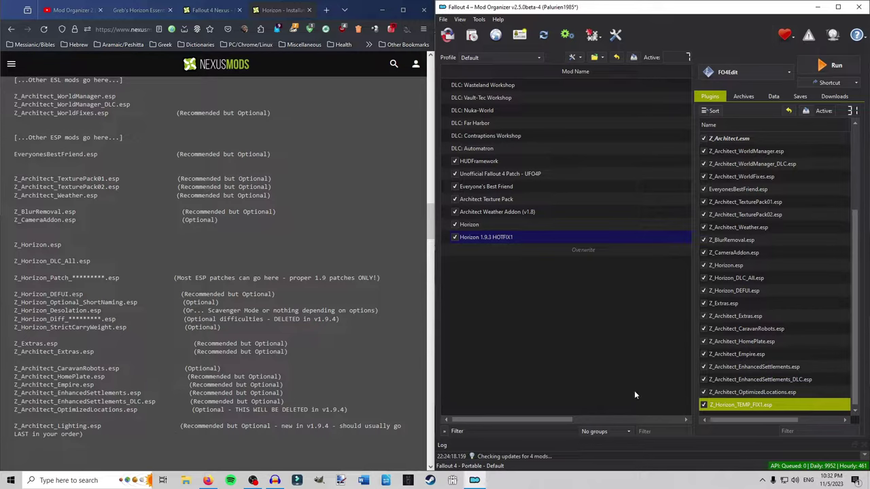
{"action": "scroll", "coordinate": [799, 334], "scroll_direction": "up", "scroll_amount": 1}
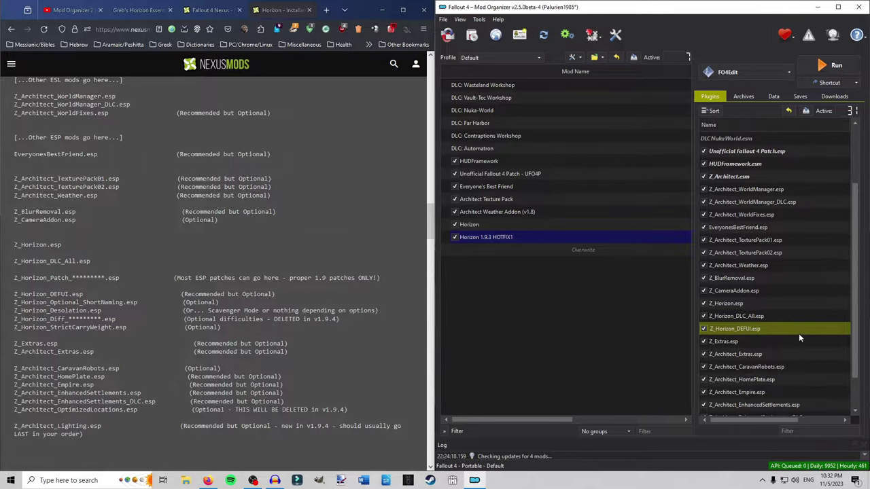
Back up the current plugin load order, then review the plugin list.
{"action": "left_click", "coordinate": [806, 112]}
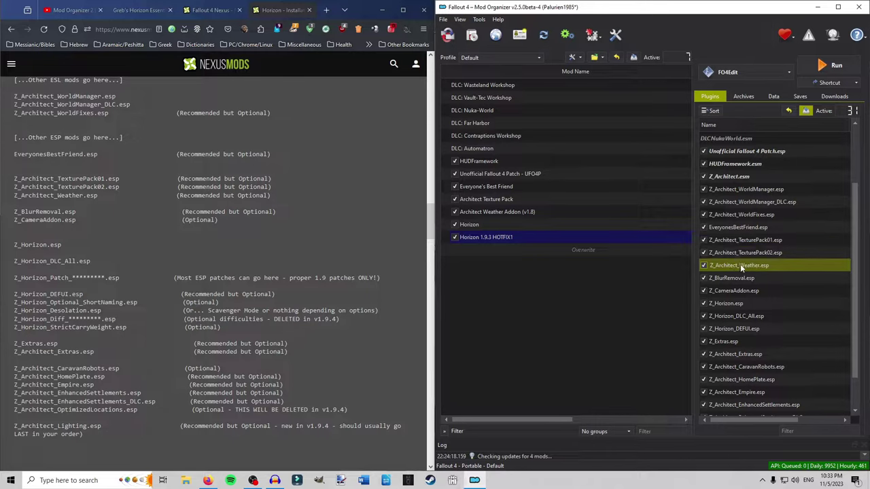
{"action": "scroll", "coordinate": [762, 299], "scroll_direction": "down", "scroll_amount": 1}
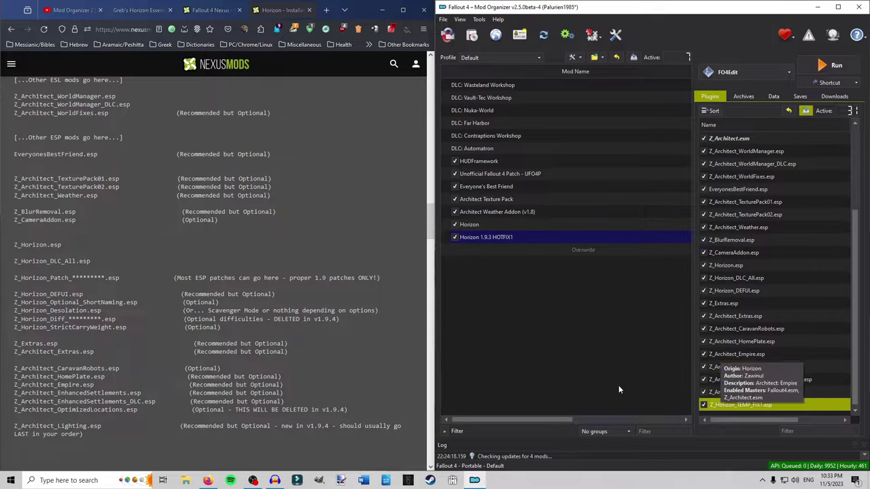
{"action": "mouse_move", "coordinate": [710, 369]}
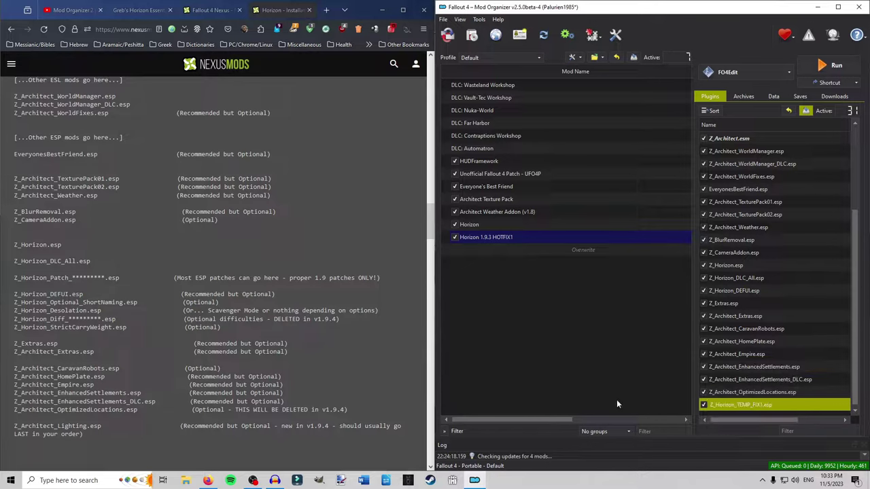
{"action": "left_click", "coordinate": [724, 393], "text": "ctrl"}
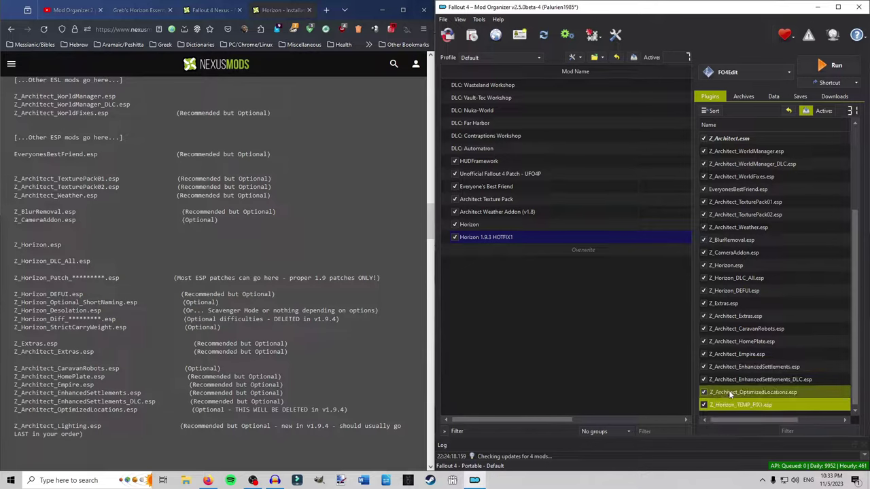
{"action": "left_click", "coordinate": [722, 392], "text": "ctrl"}
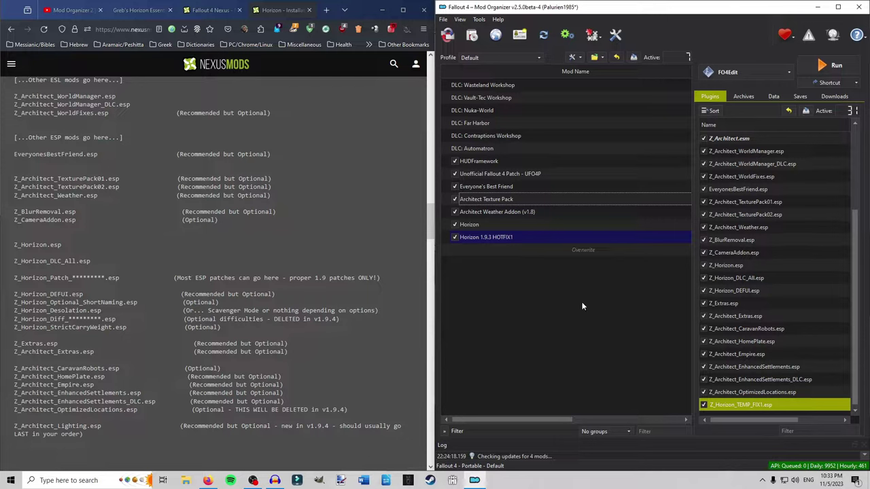
Review the plugin tooltips, then minimize Mod Organizer 2 to reveal the Horizon installation guide.
{"action": "scroll", "coordinate": [758, 210], "scroll_direction": "up", "scroll_amount": 2}
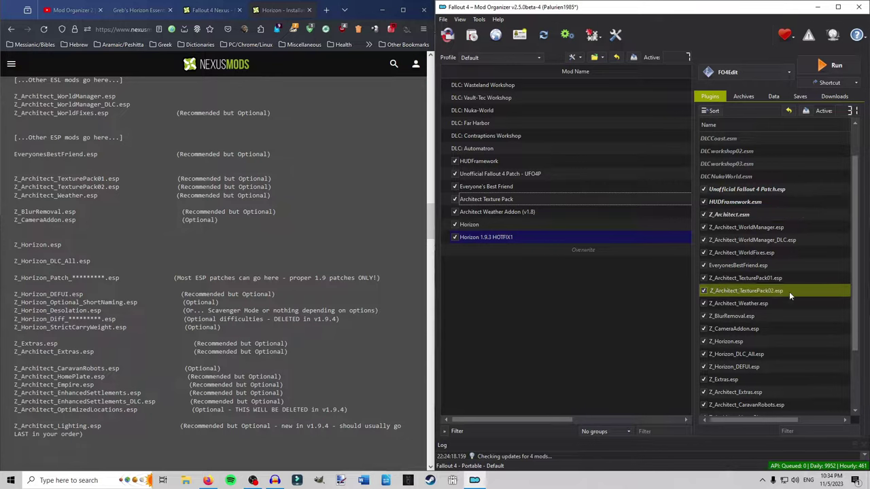
{"action": "left_click_drag", "start_coordinate": [854, 238], "coordinate": [858, 289]}
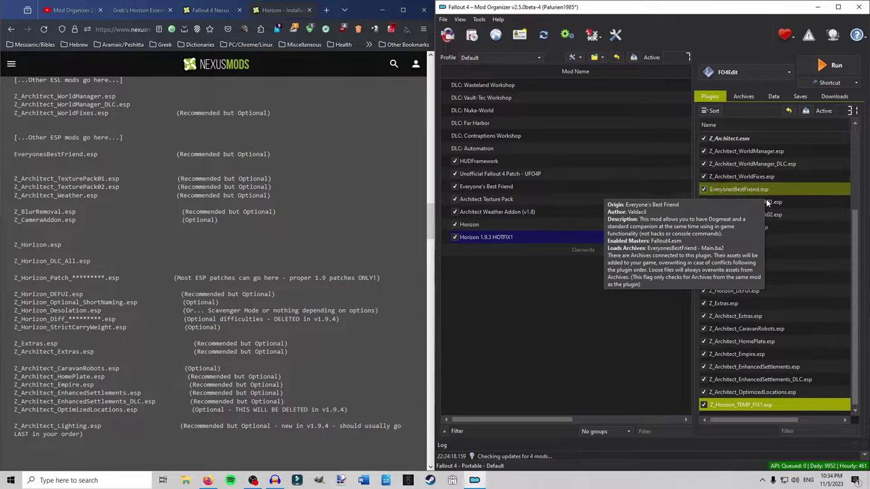
{"action": "mouse_move", "coordinate": [761, 240]}
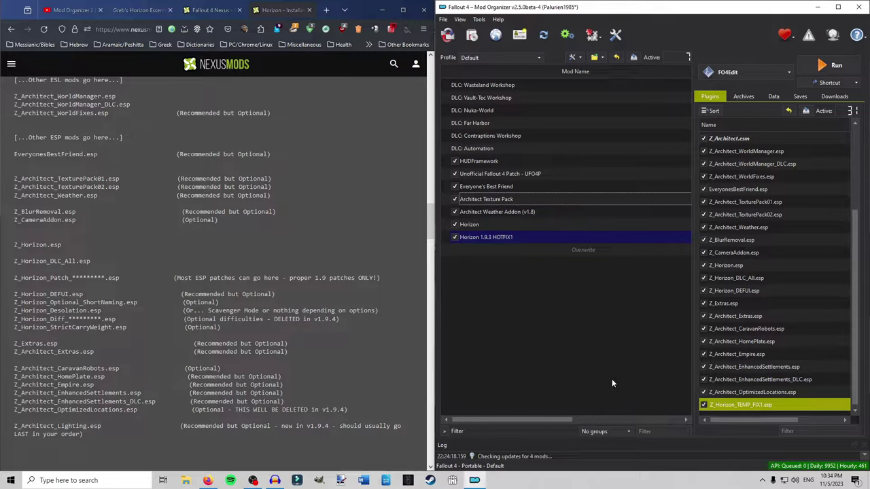
{"action": "left_click", "coordinate": [837, 7]}
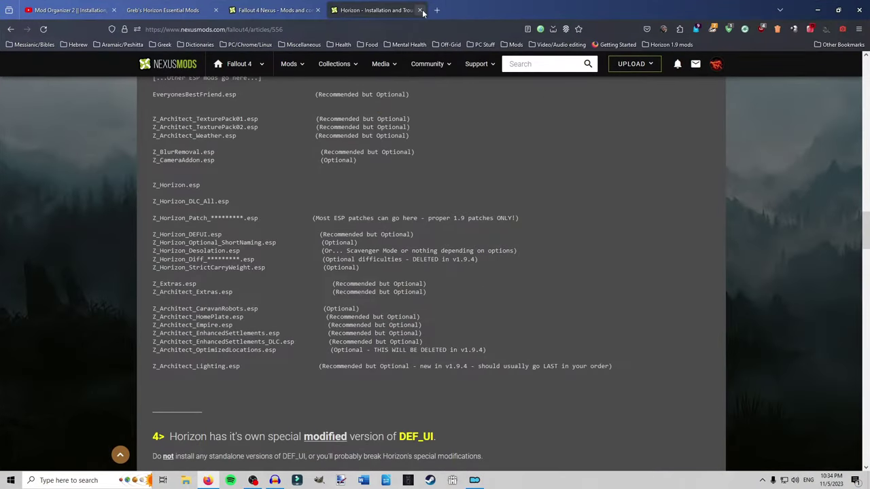
Close the 'Horizon - Installation' browser tab.
{"action": "left_click", "coordinate": [420, 11]}
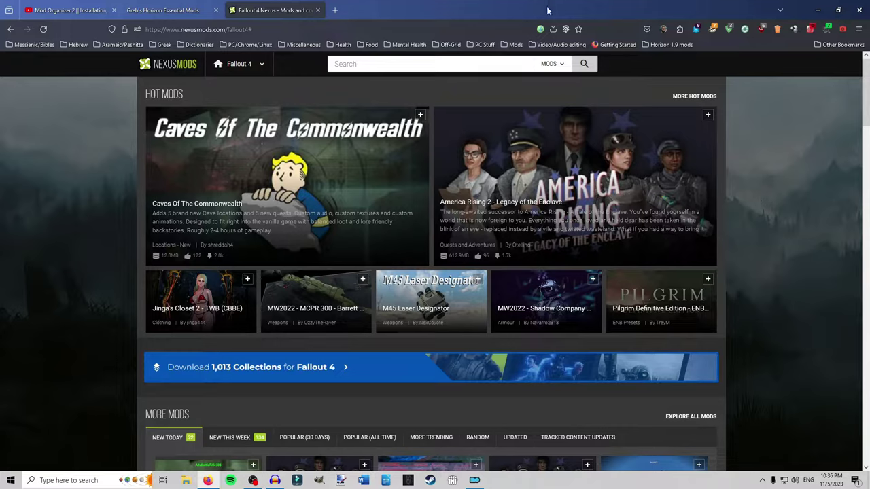
Search Nexus for 'combat lore' and open Combat Rifle Lore Fix Remesh in a new tab.
{"action": "left_click", "coordinate": [463, 65]}
{"action": "type", "text": "com"}
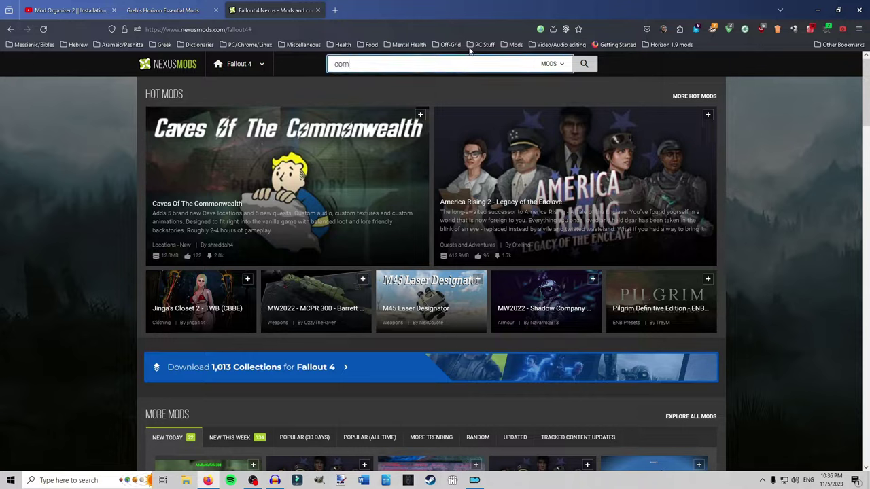
{"action": "type", "text": "bat lore"}
{"action": "right_click", "coordinate": [460, 110]}
{"action": "left_click", "coordinate": [487, 117]}
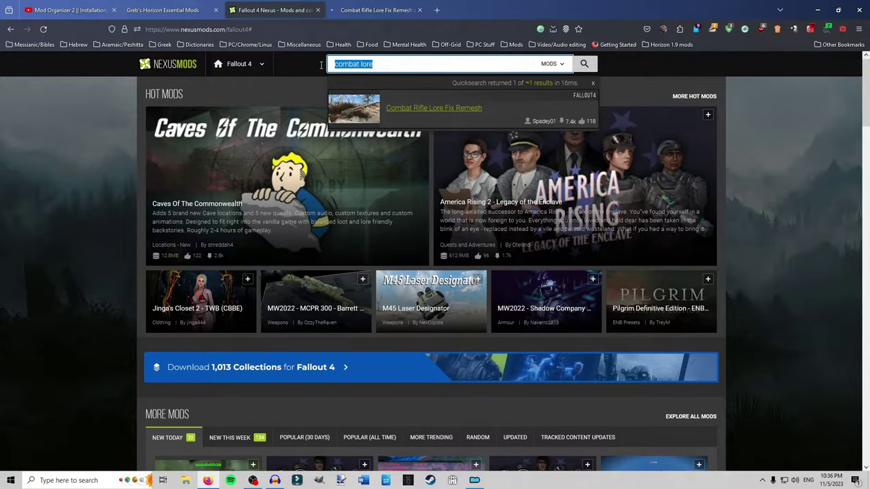
{"action": "left_click", "coordinate": [376, 10]}
View the mod's gallery images full-screen.
{"action": "left_click", "coordinate": [218, 288]}
{"action": "left_click", "coordinate": [853, 62]}
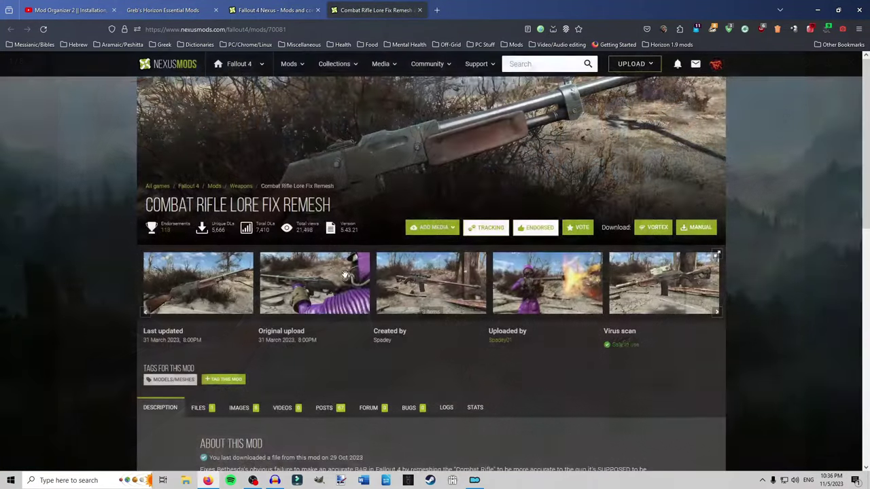
{"action": "left_click", "coordinate": [476, 266]}
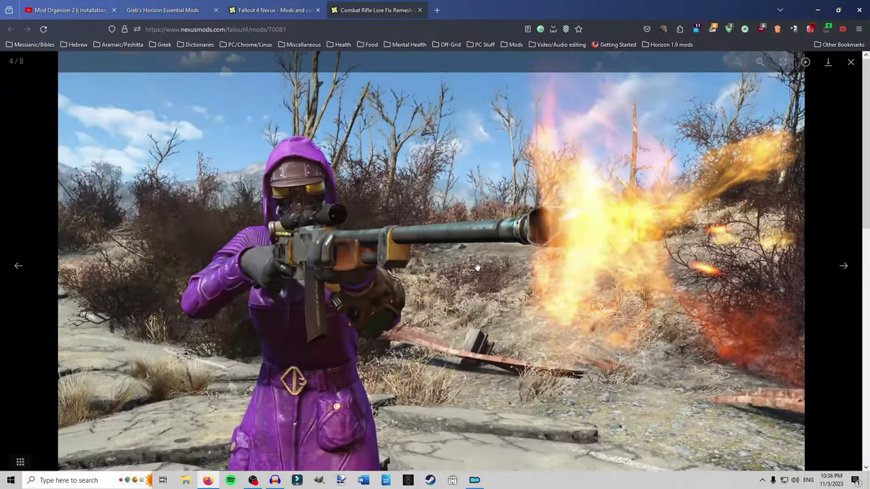
{"action": "key", "text": "Left"}
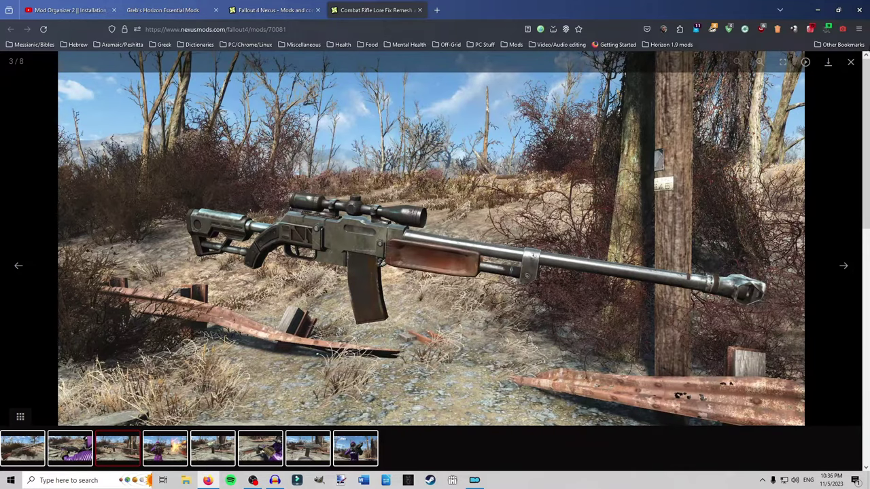
{"action": "left_click", "coordinate": [850, 62]}
Preview the main file's contents in the mod's Files tab.
{"action": "scroll", "coordinate": [180, 239], "scroll_direction": "down", "scroll_amount": 3}
{"action": "left_click", "coordinate": [207, 225]}
{"action": "scroll", "coordinate": [232, 241], "scroll_direction": "down", "scroll_amount": 2}
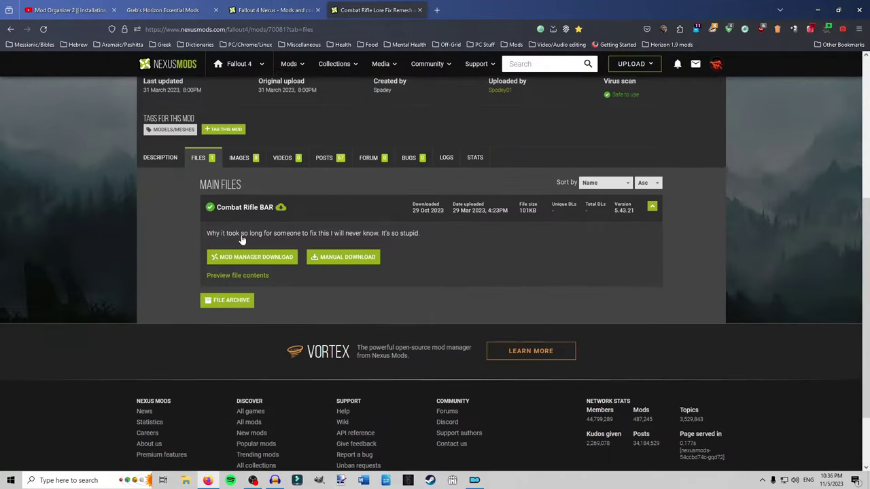
{"action": "left_click", "coordinate": [257, 249]}
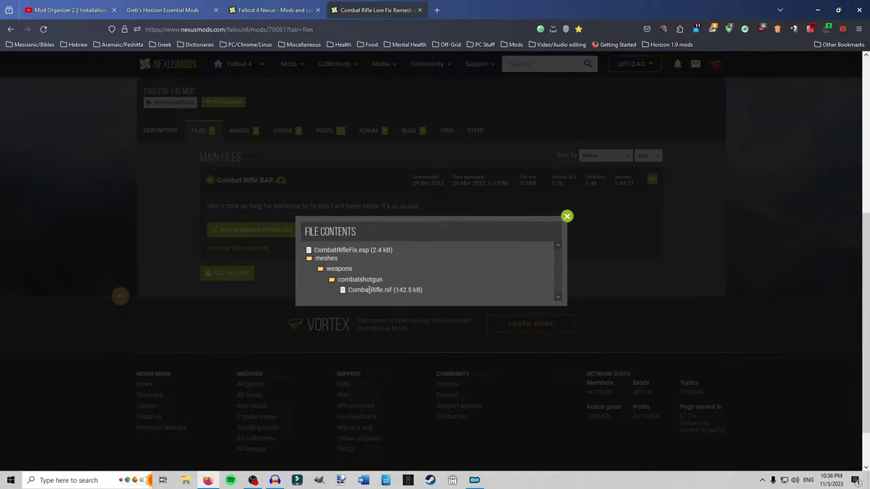
{"action": "left_click", "coordinate": [567, 216]}
View the first gallery image again, then search Nexus for 'daks co'.
{"action": "scroll", "coordinate": [516, 272], "scroll_direction": "up", "scroll_amount": 3}
{"action": "left_click", "coordinate": [207, 180]}
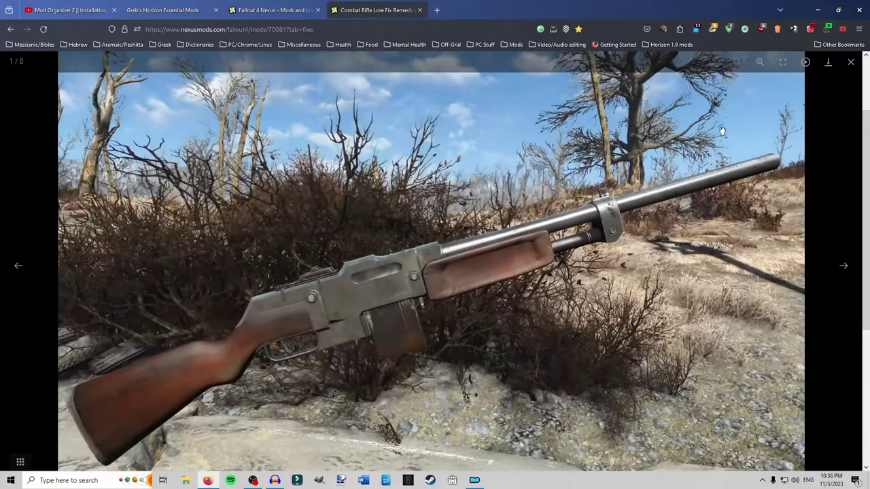
{"action": "left_click", "coordinate": [853, 63]}
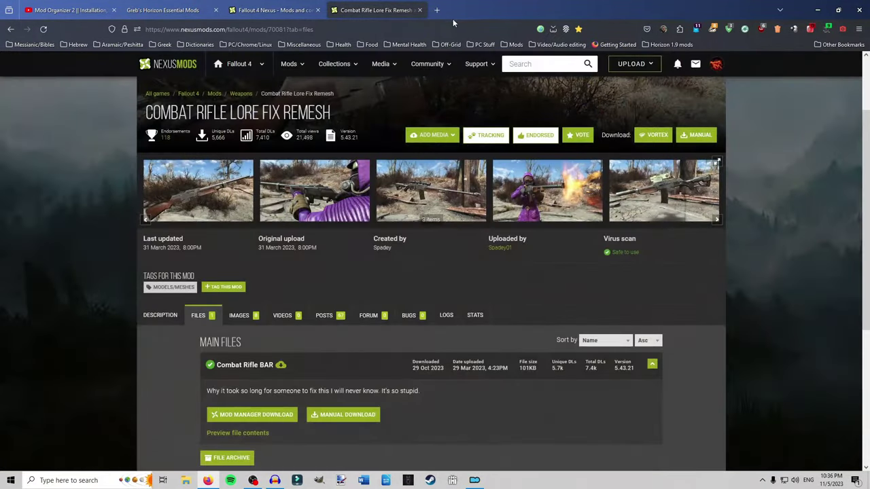
{"action": "left_click", "coordinate": [544, 71]}
{"action": "type", "text": "daks co"}
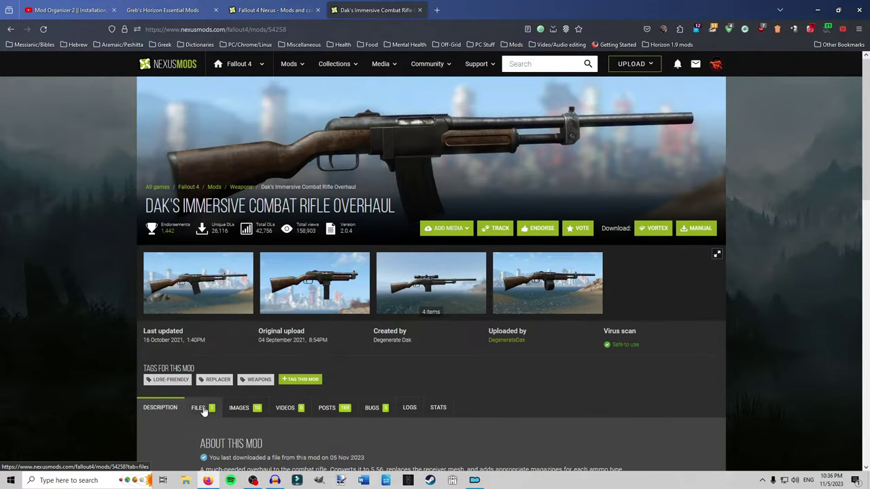
Read the Description of Dak's Immersive Combat Rifle Overhaul.
{"action": "left_click", "coordinate": [203, 407]}
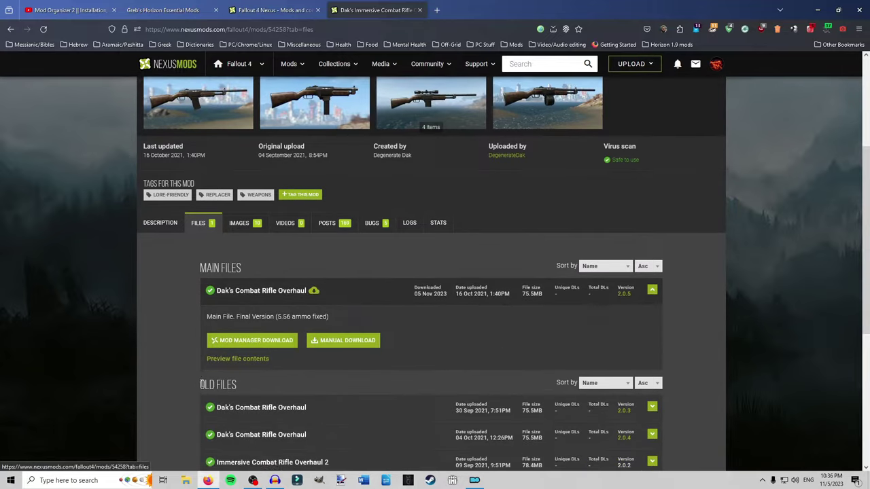
{"action": "left_click", "coordinate": [172, 226]}
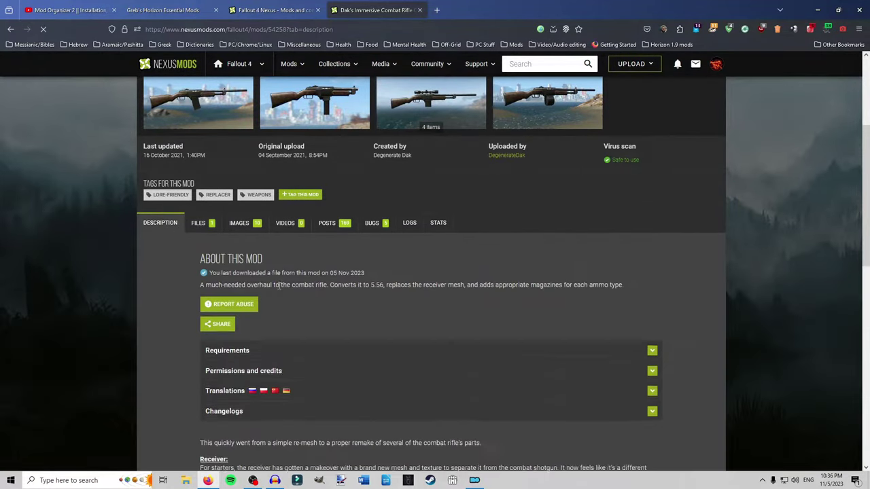
{"action": "scroll", "coordinate": [274, 274], "scroll_direction": "down", "scroll_amount": 4}
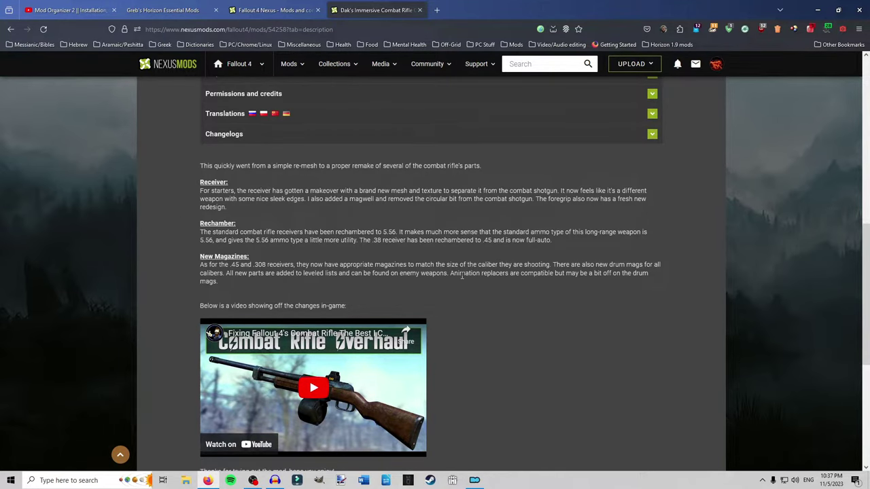
{"action": "scroll", "coordinate": [462, 276], "scroll_direction": "up", "scroll_amount": 5}
Preview the main file's contents: two .ba2 archives and DaksCombatRifle.esp.
{"action": "left_click", "coordinate": [203, 180]}
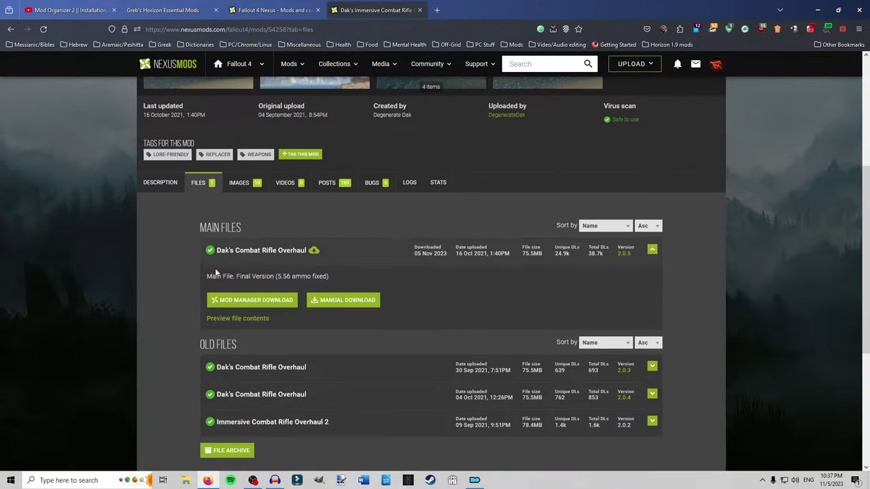
{"action": "left_click", "coordinate": [252, 303]}
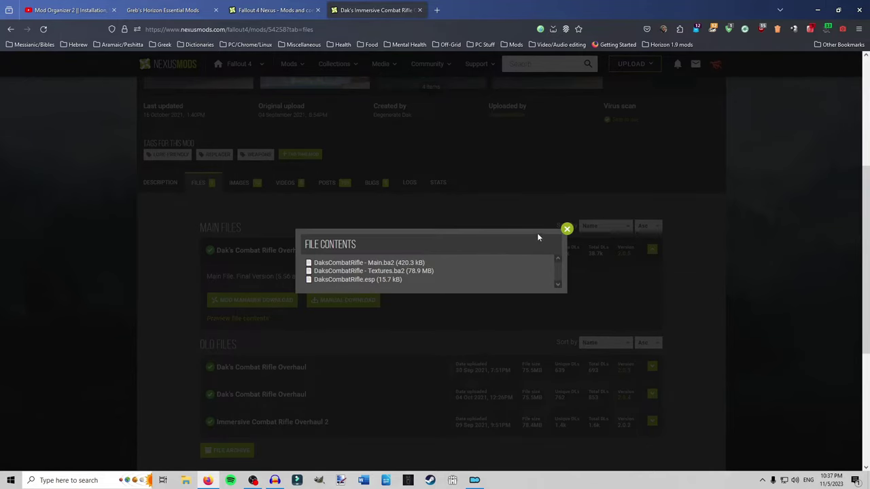
{"action": "left_click", "coordinate": [567, 230]}
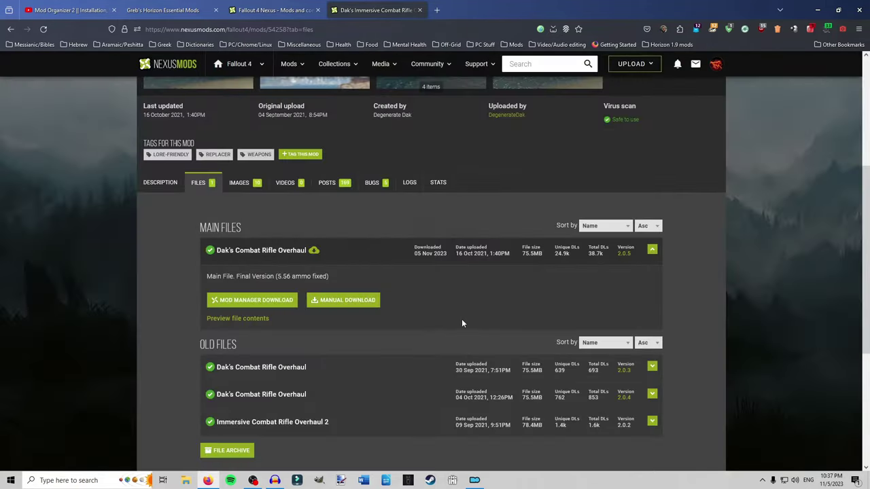
{"action": "scroll", "coordinate": [462, 317], "scroll_direction": "up", "scroll_amount": 3}
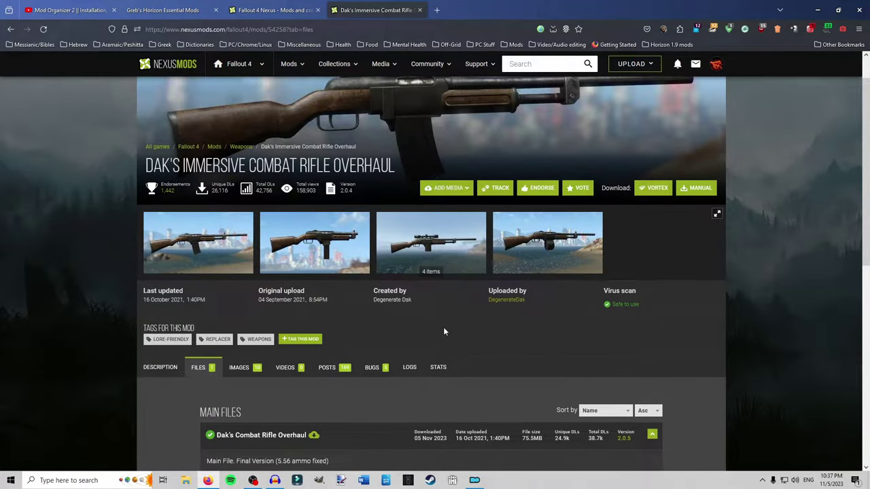
{"action": "scroll", "coordinate": [424, 333], "scroll_direction": "up", "scroll_amount": 1}
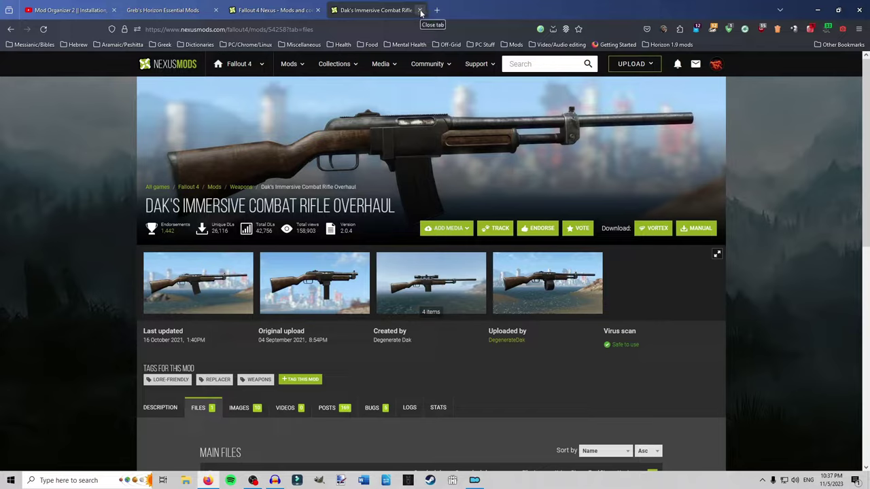
Search '10mm deb', open the 10mm Pistol debulked remesh in a new tab, and clear the search.
{"action": "left_click", "coordinate": [536, 66]}
{"action": "type", "text": "10mm deb"}
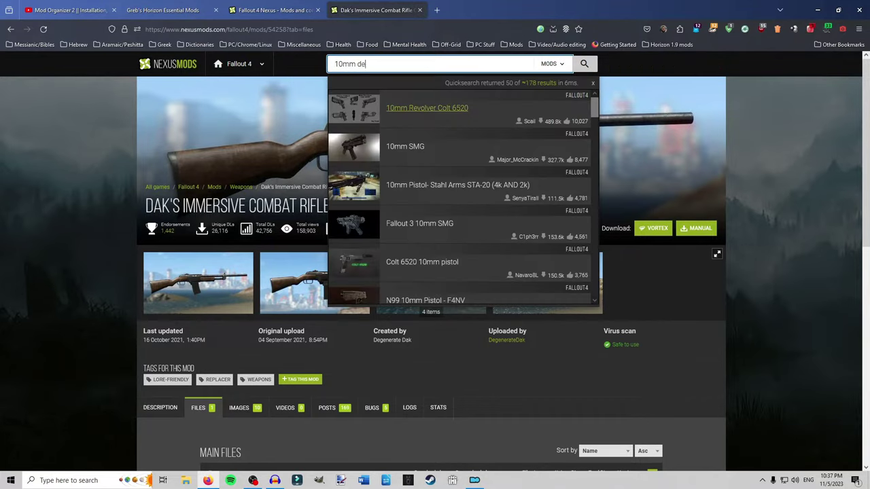
{"action": "right_click", "coordinate": [450, 109]}
{"action": "left_click", "coordinate": [469, 116]}
{"action": "triple_click", "coordinate": [495, 65]}
{"action": "key", "text": "BackSpace"}
Browse the remesh's gallery screenshots and read its Horizon 1.9 patch notes.
{"action": "left_click", "coordinate": [475, 10]}
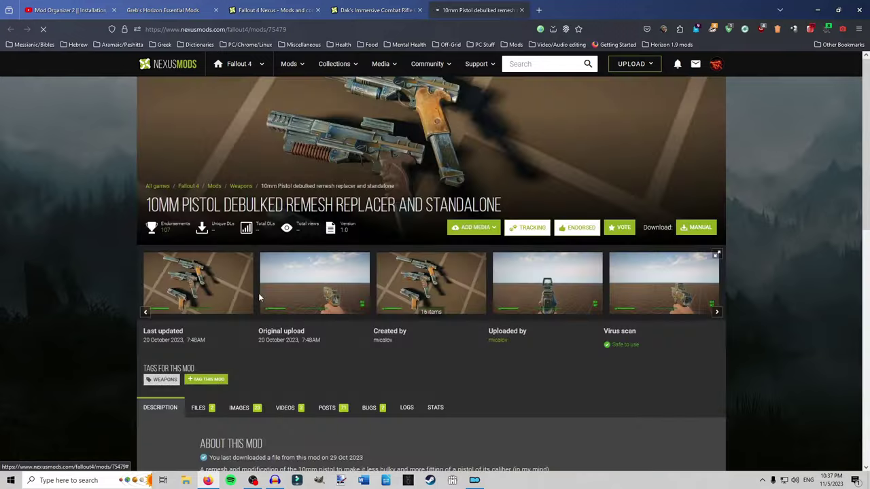
{"action": "left_click", "coordinate": [245, 288]}
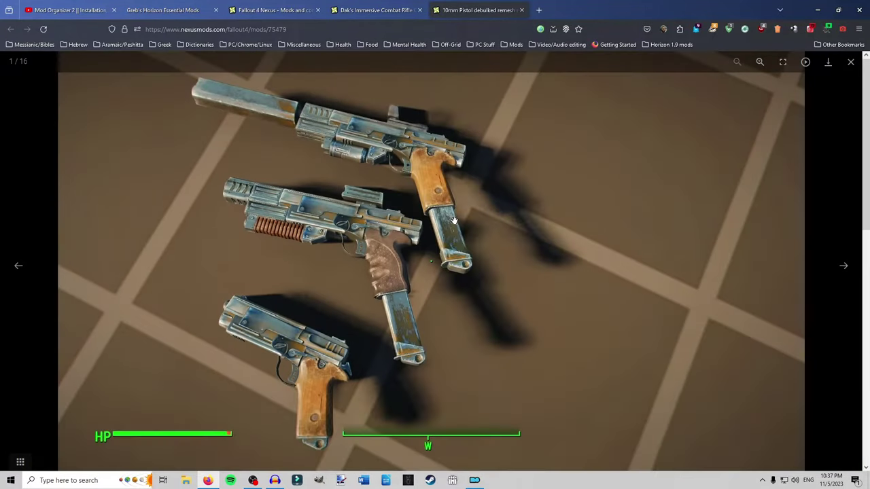
{"action": "key", "text": "Right"}
{"action": "key", "text": "Right"}
{"action": "left_click", "coordinate": [851, 62]}
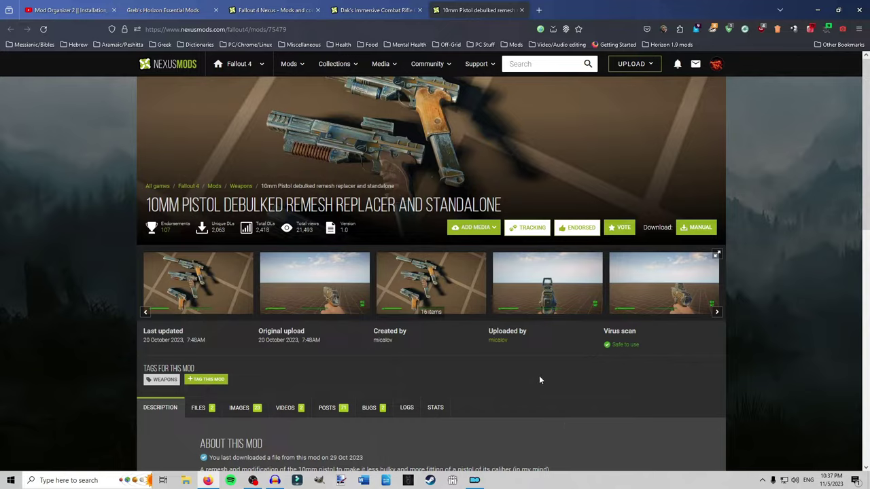
{"action": "scroll", "coordinate": [365, 172], "scroll_direction": "down", "scroll_amount": 4}
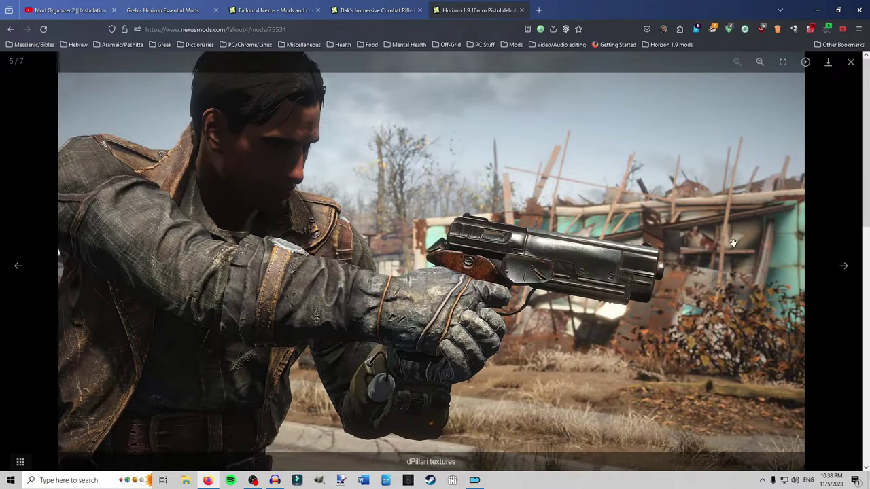
{"action": "key", "text": "Right"}
{"action": "left_click", "coordinate": [851, 65]}
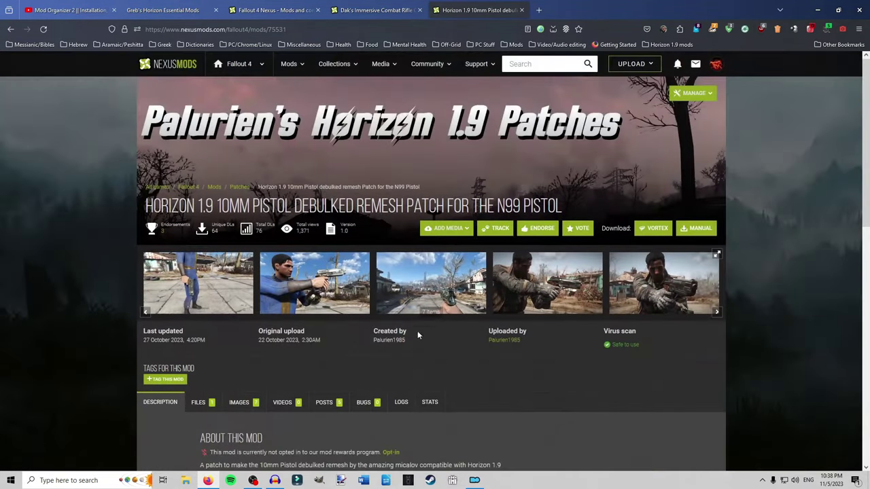
{"action": "scroll", "coordinate": [416, 338], "scroll_direction": "down", "scroll_amount": 5}
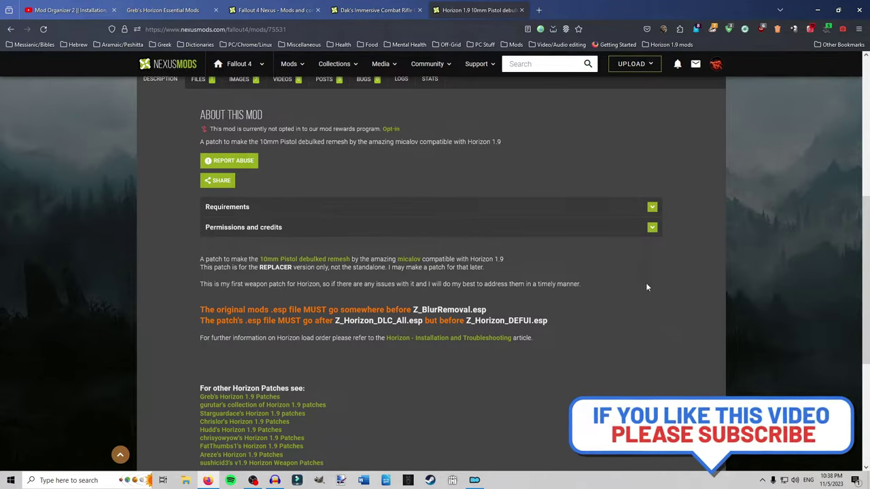
{"action": "scroll", "coordinate": [475, 175], "scroll_direction": "up", "scroll_amount": 5}
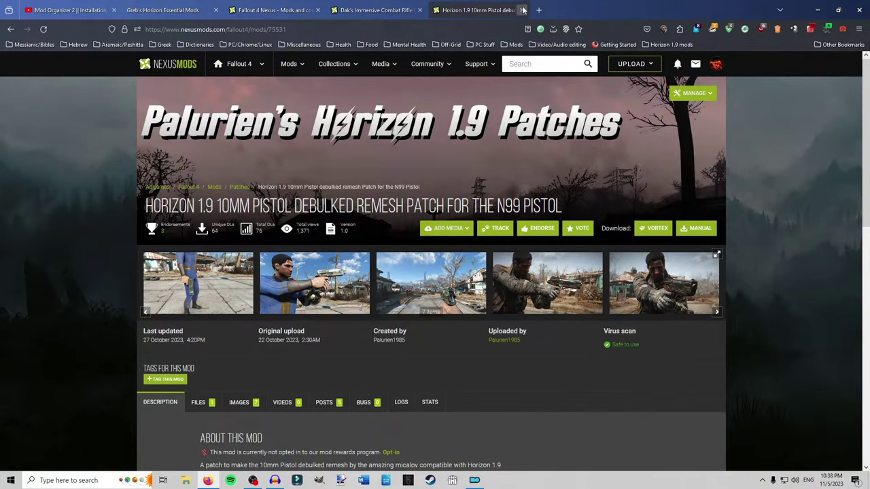
Close the Horizon patch and Dak's rifle overhaul tabs and search for 'immersi'.
{"action": "left_click", "coordinate": [523, 10]}
{"action": "left_click", "coordinate": [420, 10]}
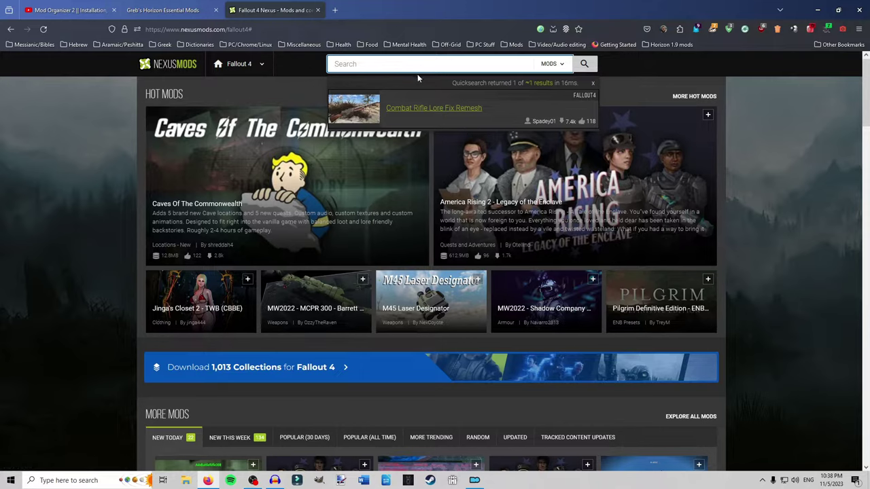
{"action": "type", "text": "immersive"}
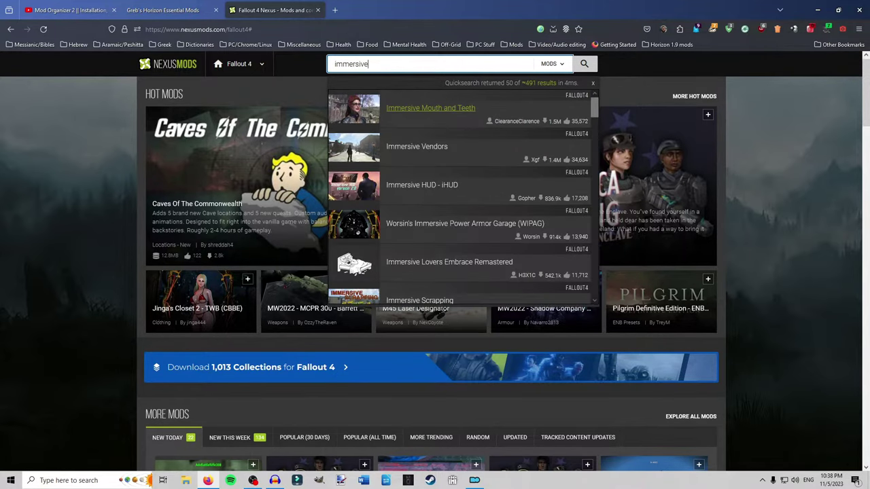
{"action": "key", "text": "Return"}
Preview the Immersive Powered Water Pump main file, which holds WaterPumpIndustrial.nif (328.3 kB).
{"action": "scroll", "coordinate": [280, 285], "scroll_direction": "down", "scroll_amount": 1}
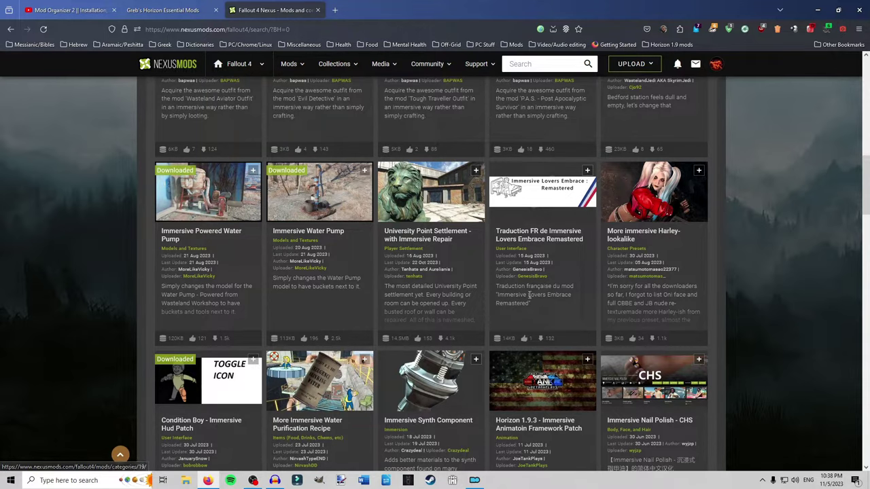
{"action": "left_click", "coordinate": [218, 234]}
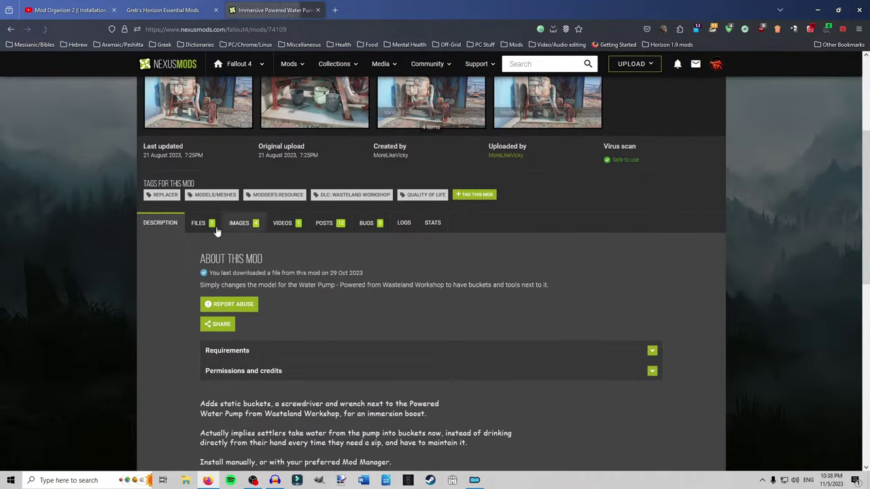
{"action": "left_click", "coordinate": [215, 228]}
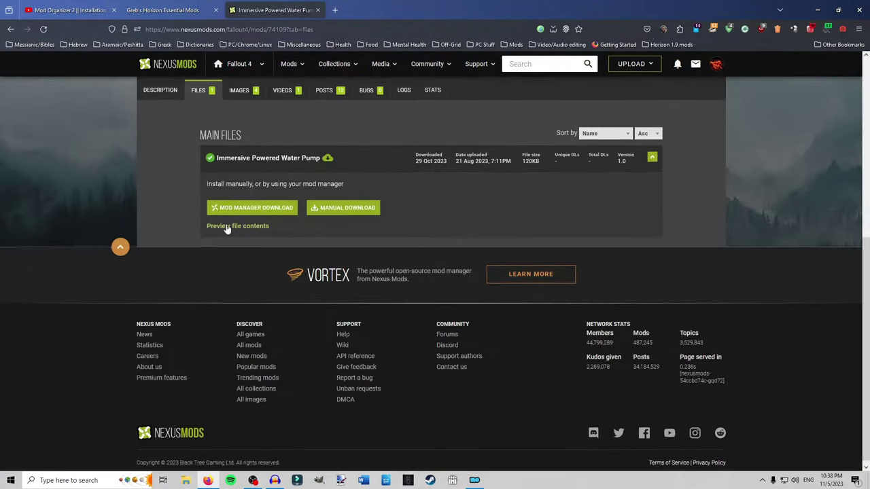
{"action": "left_click", "coordinate": [233, 227]}
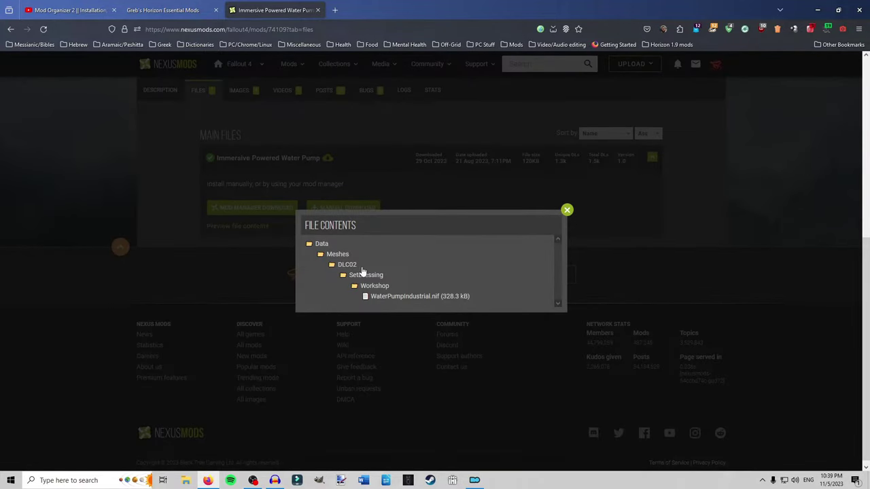
{"action": "left_click", "coordinate": [567, 210]}
{"action": "scroll", "coordinate": [442, 244], "scroll_direction": "up", "scroll_amount": 5}
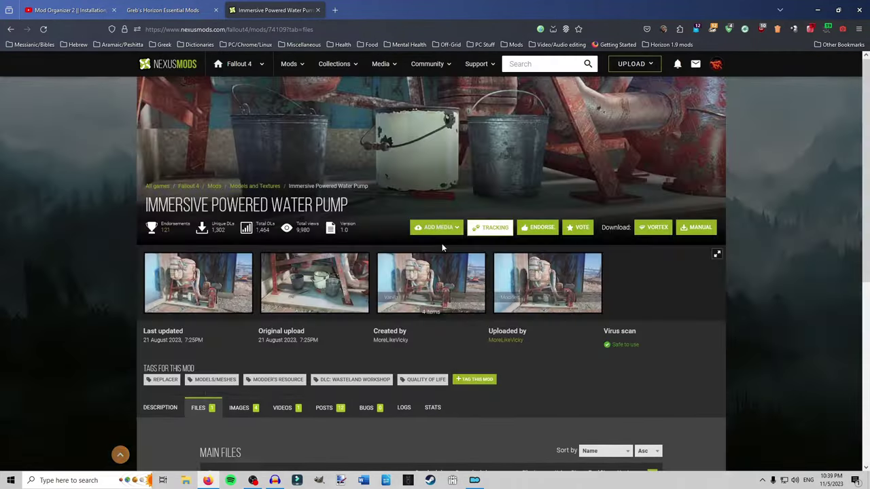
Clear a stray 'm' from the search box and dismiss the Back page history.
{"action": "left_click", "coordinate": [524, 63]}
{"action": "type", "text": "m"}
{"action": "key", "text": "BackSpace"}
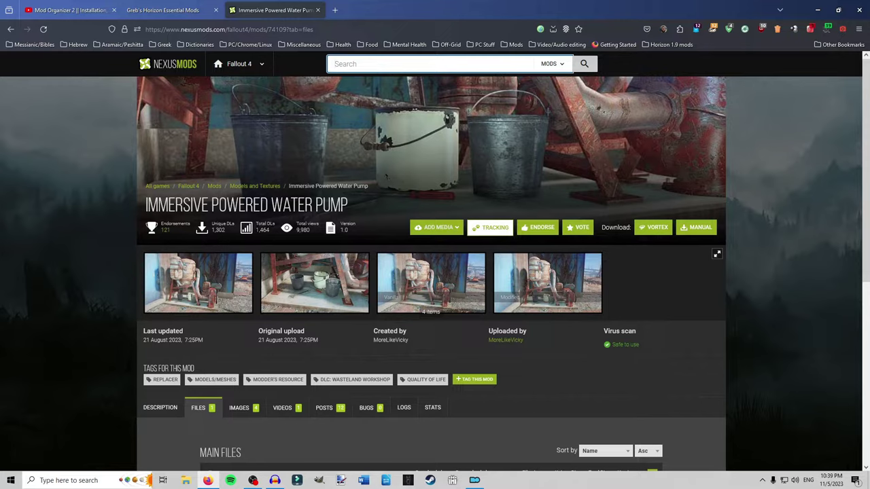
{"action": "right_click", "coordinate": [10, 29]}
{"action": "key", "text": "Escape"}
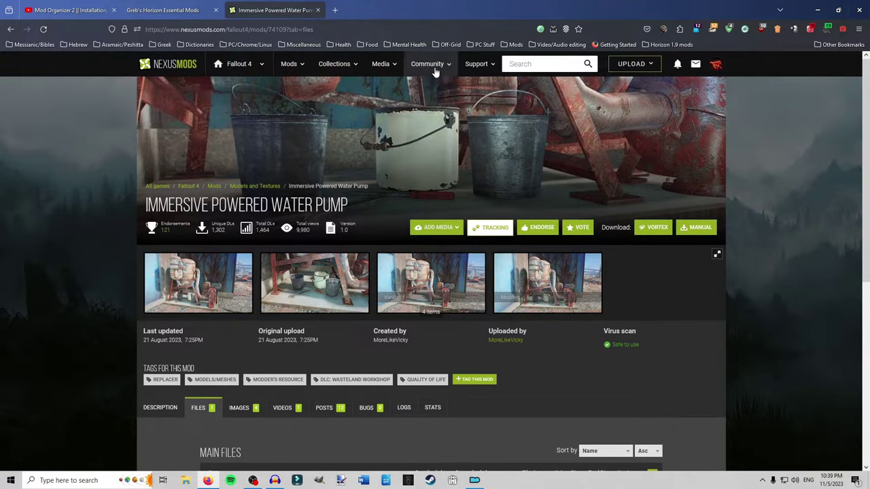
Search '10mm deb' and list all the remesh author's uploaded files.
{"action": "type", "text": "10mm deb"}
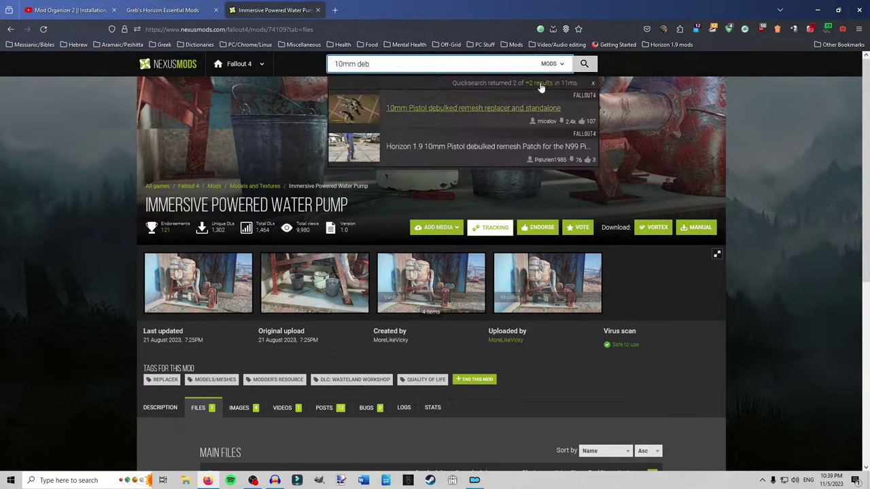
{"action": "left_click", "coordinate": [437, 114]}
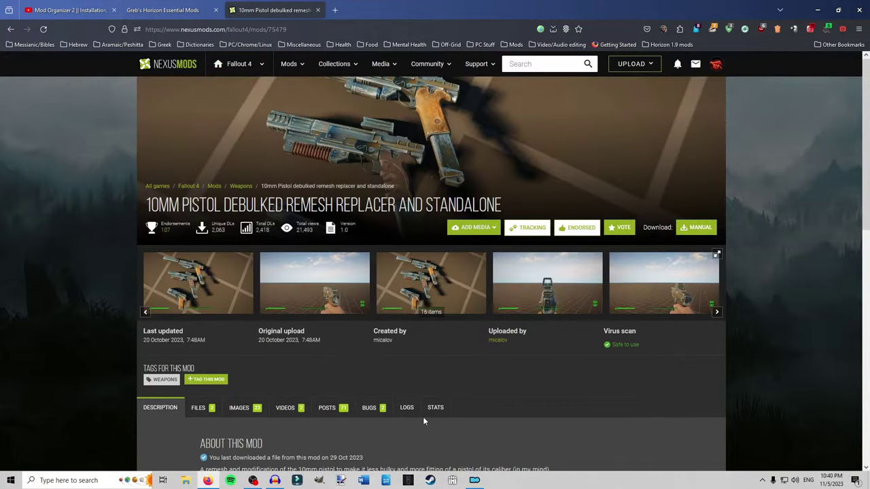
{"action": "left_click", "coordinate": [502, 342]}
{"action": "left_click", "coordinate": [197, 189]}
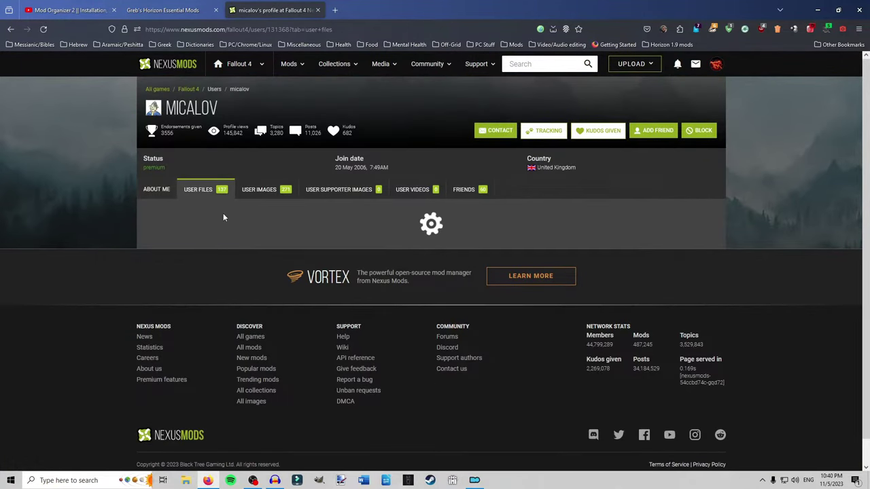
{"action": "scroll", "coordinate": [231, 198], "scroll_direction": "down", "scroll_amount": 3}
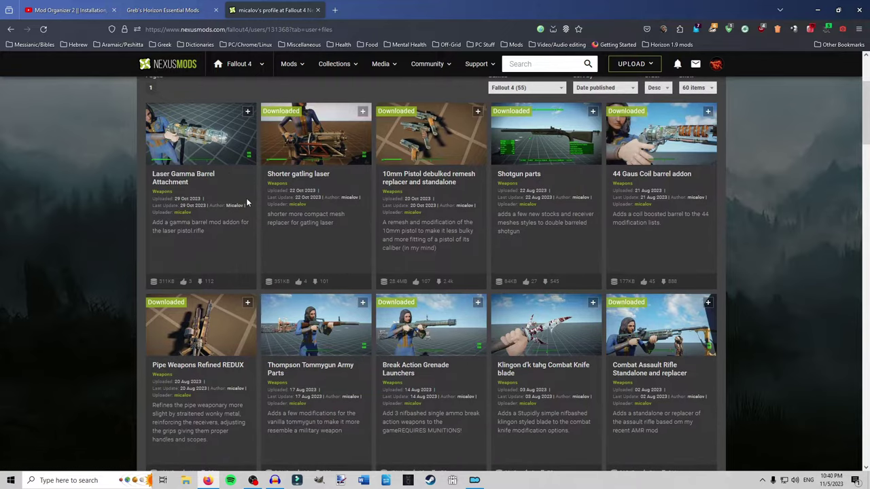
Open Shorter gatling laser, Pipe Weapons Refined REDUX and Hunting Rifle Short stock in new tabs.
{"action": "middle_click", "coordinate": [320, 174]}
{"action": "scroll", "coordinate": [303, 286], "scroll_direction": "down", "scroll_amount": 1}
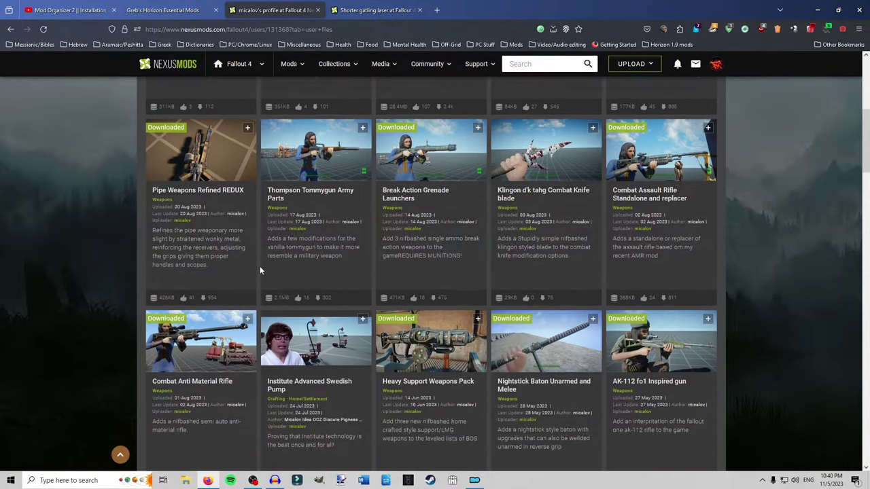
{"action": "right_click", "coordinate": [224, 181]}
{"action": "left_click", "coordinate": [261, 184]}
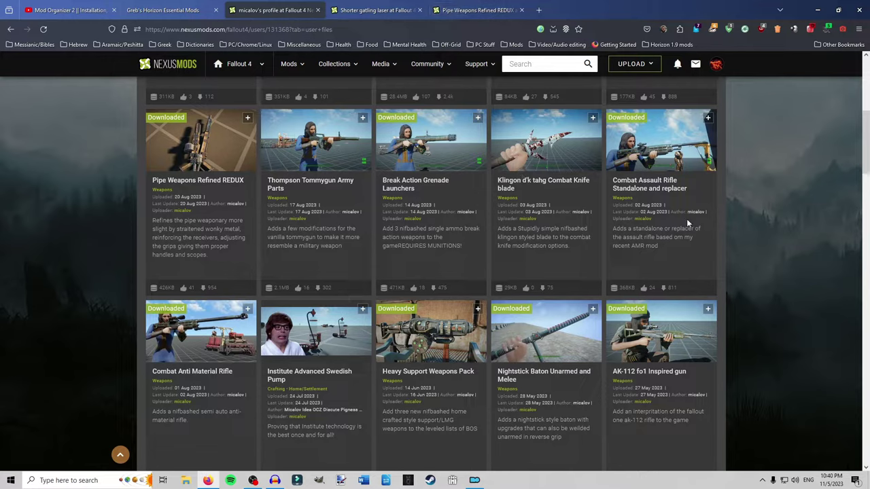
{"action": "scroll", "coordinate": [689, 220], "scroll_direction": "down", "scroll_amount": 3}
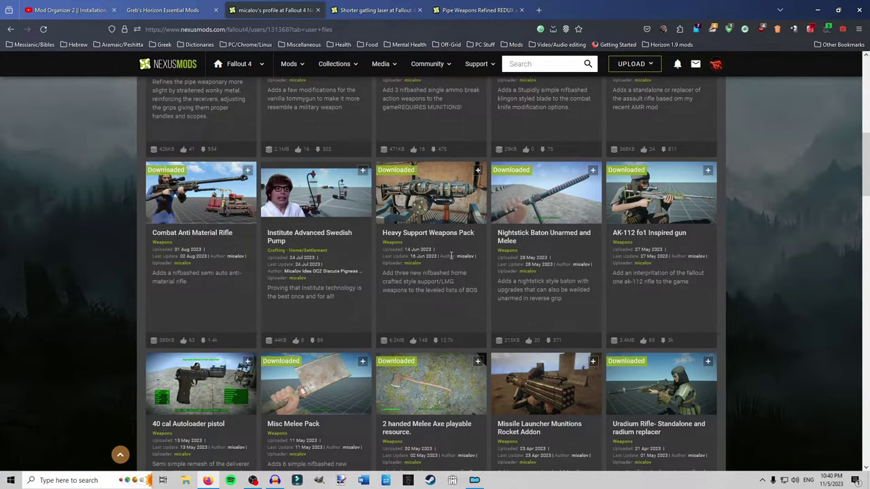
{"action": "scroll", "coordinate": [446, 255], "scroll_direction": "down", "scroll_amount": 5}
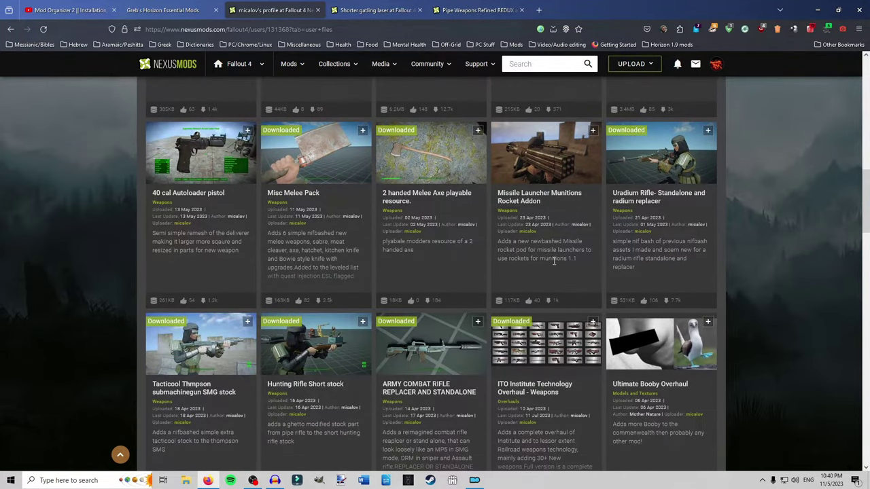
{"action": "scroll", "coordinate": [541, 247], "scroll_direction": "down", "scroll_amount": 4}
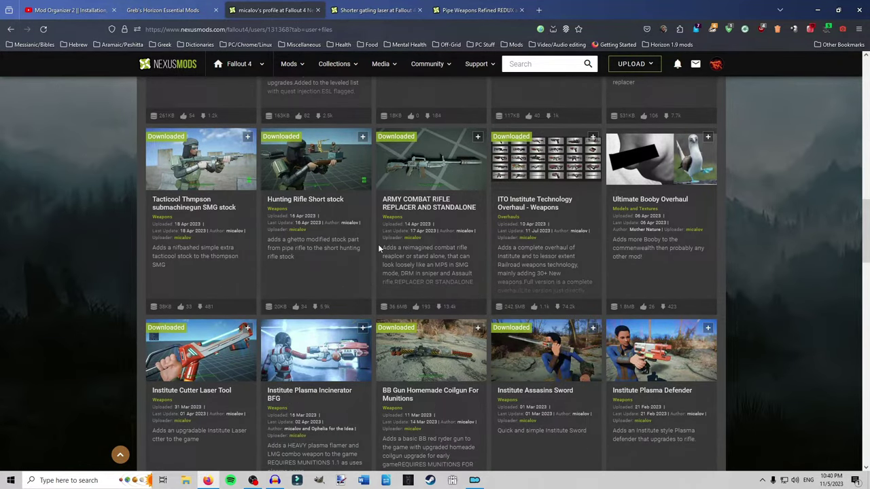
{"action": "scroll", "coordinate": [521, 256], "scroll_direction": "up", "scroll_amount": 1}
{"action": "scroll", "coordinate": [521, 256], "scroll_direction": "up", "scroll_amount": 3}
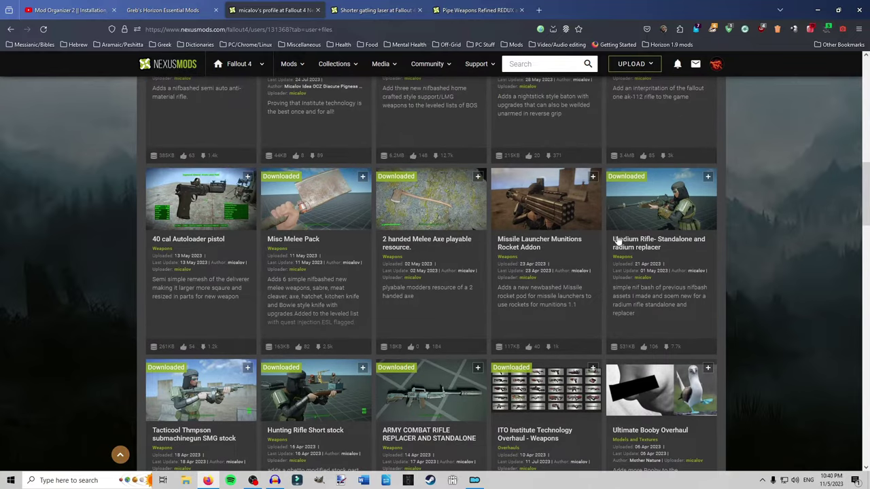
{"action": "scroll", "coordinate": [478, 299], "scroll_direction": "down", "scroll_amount": 3}
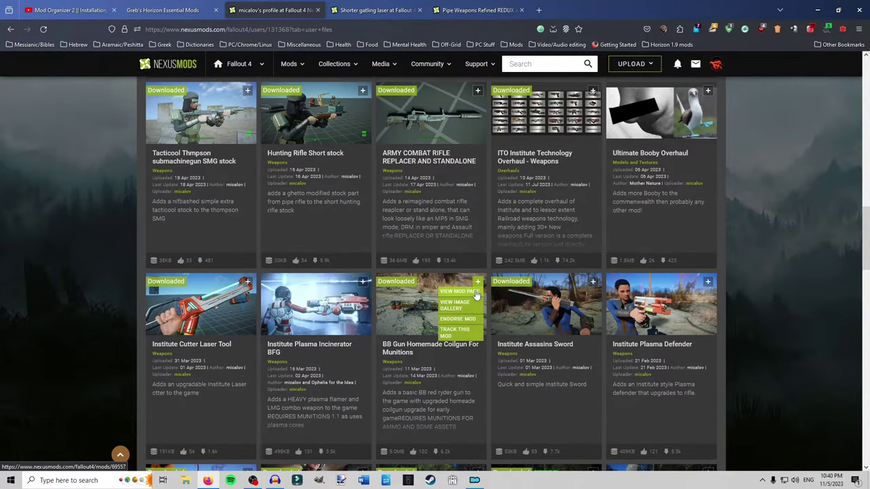
{"action": "scroll", "coordinate": [356, 275], "scroll_direction": "up", "scroll_amount": 4}
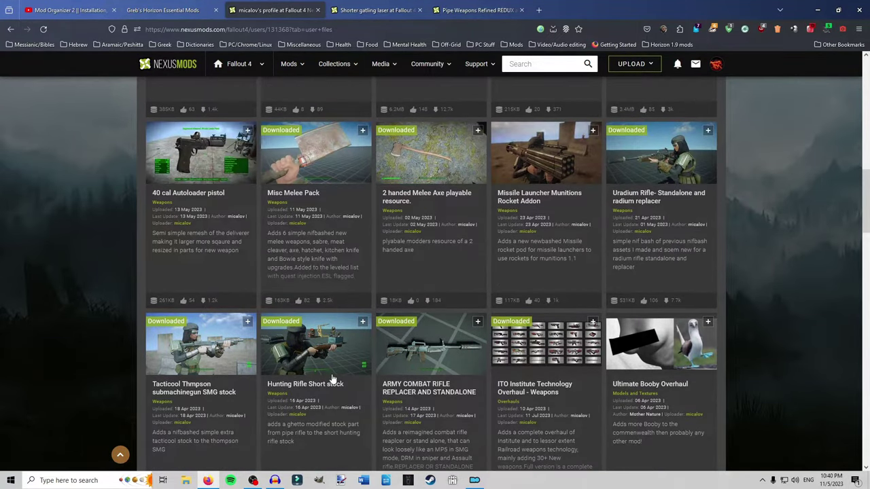
{"action": "right_click", "coordinate": [333, 384]}
{"action": "left_click", "coordinate": [406, 86]}
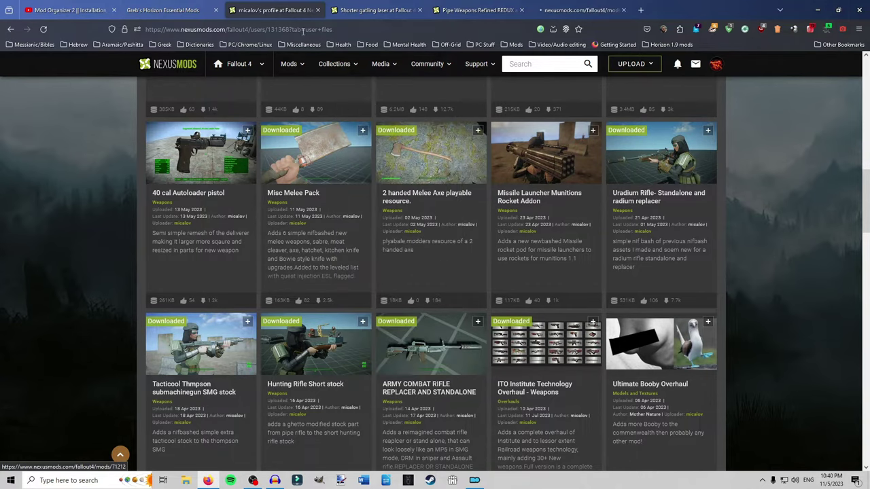
{"action": "scroll", "coordinate": [197, 109], "scroll_direction": "up", "scroll_amount": 6}
{"action": "scroll", "coordinate": [211, 128], "scroll_direction": "up", "scroll_amount": 5}
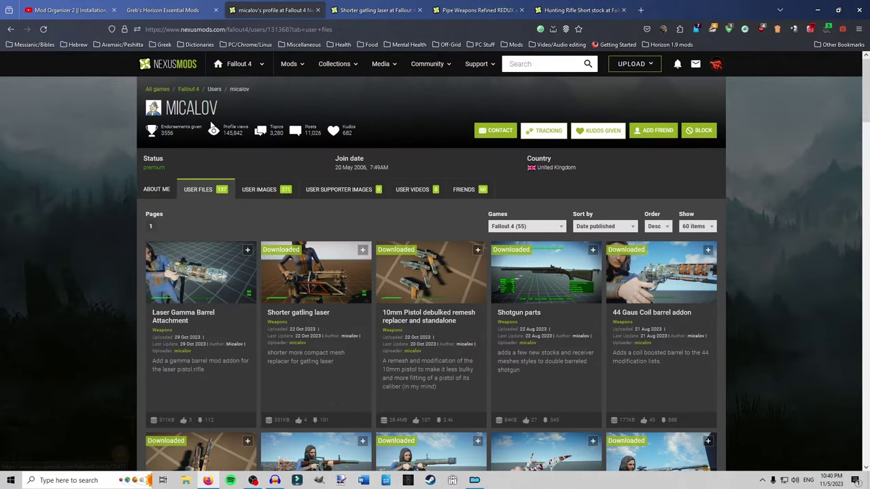
Review the Shorter gatling laser screenshot and main file contents, then close its tab.
{"action": "left_click", "coordinate": [338, 14]}
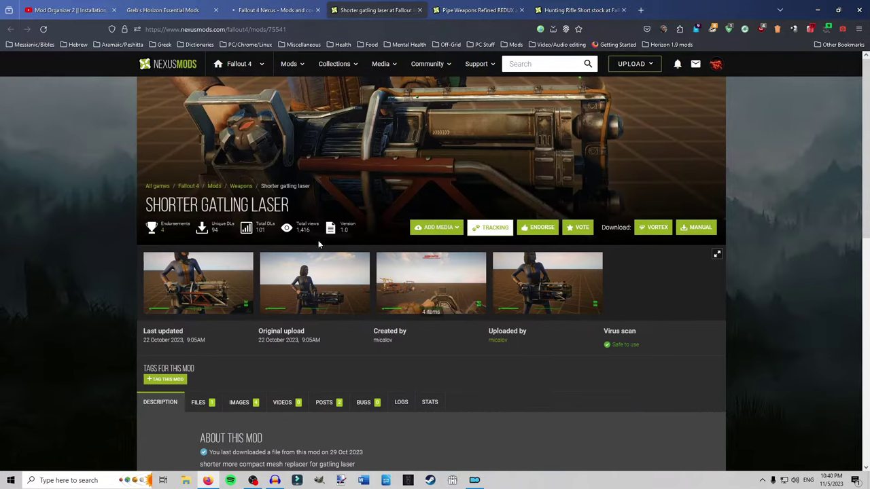
{"action": "left_click", "coordinate": [243, 267]}
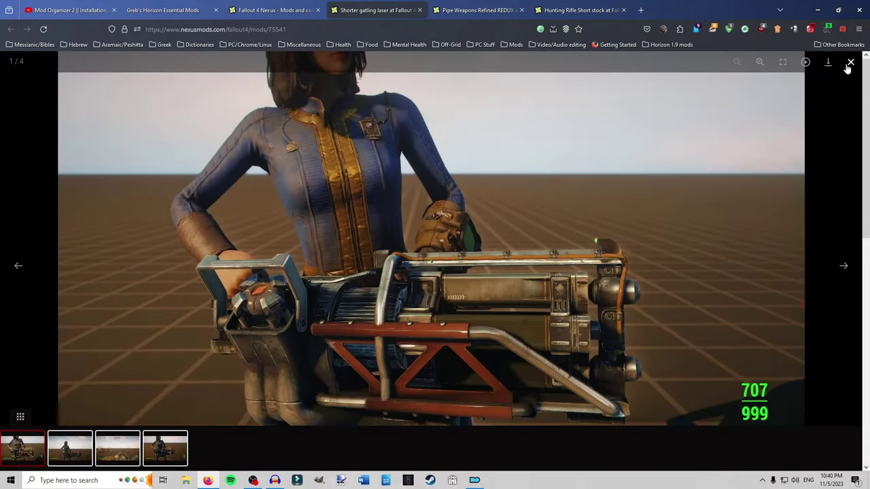
{"action": "key", "text": "Escape"}
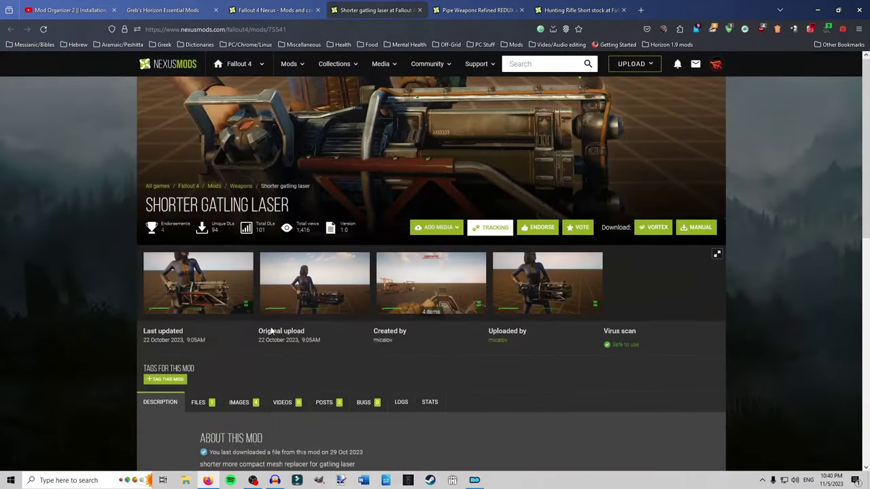
{"action": "left_click", "coordinate": [198, 402]}
{"action": "scroll", "coordinate": [238, 315], "scroll_direction": "down", "scroll_amount": 2}
{"action": "left_click", "coordinate": [253, 223]}
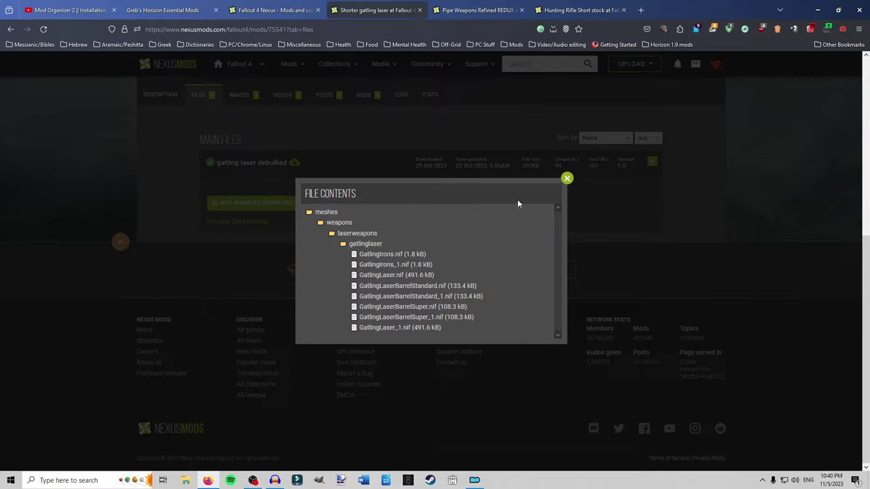
{"action": "left_click", "coordinate": [567, 178]}
{"action": "left_click", "coordinate": [420, 9]}
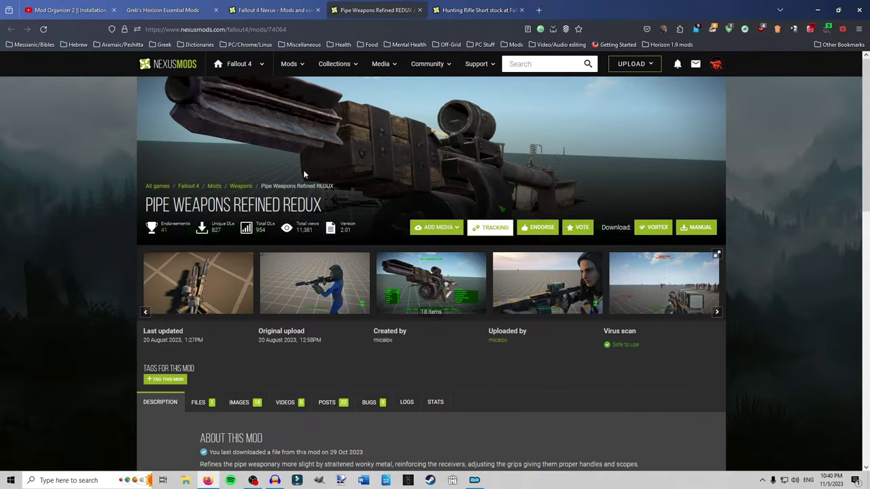
Browse the Pipe Weapons Refined REDUX screenshots, including Raider Scum and the pipe pistol.
{"action": "left_click", "coordinate": [214, 288]}
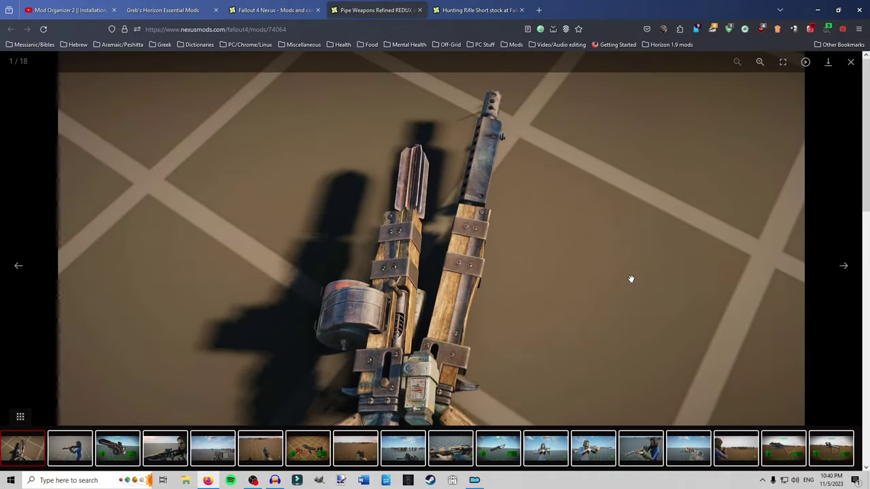
{"action": "key", "text": "Right"}
{"action": "key", "text": "Right"}
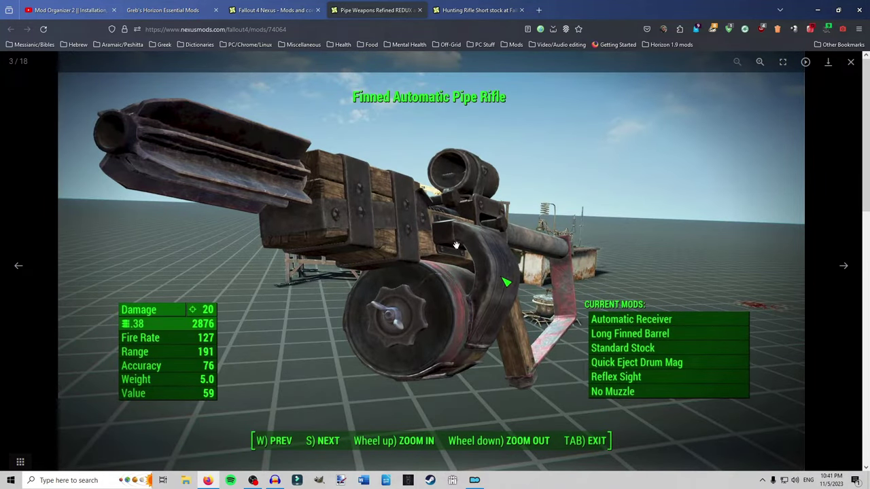
{"action": "key", "text": "Right"}
{"action": "key", "text": "Right"}
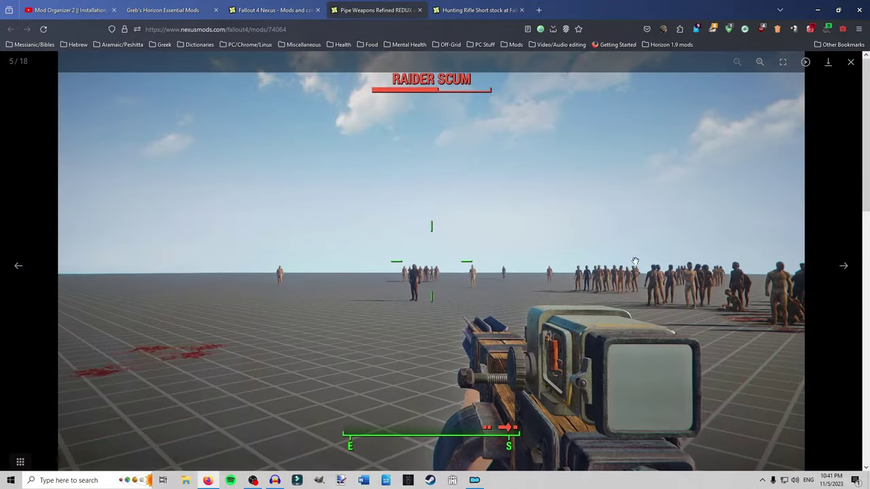
{"action": "key", "text": "Left"}
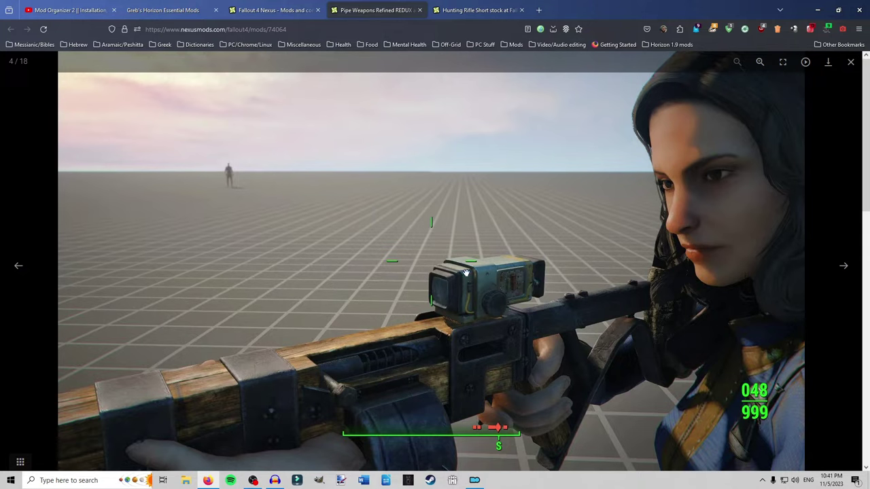
{"action": "key", "text": "Right"}
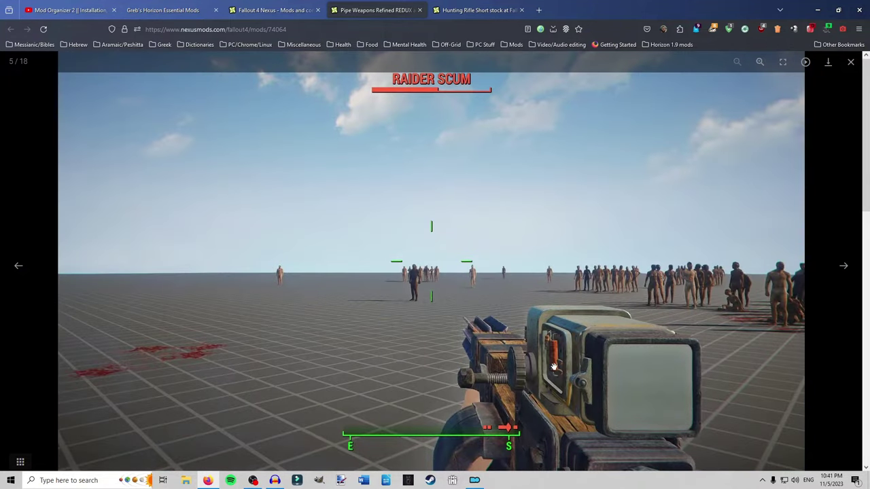
{"action": "key", "text": "Right"}
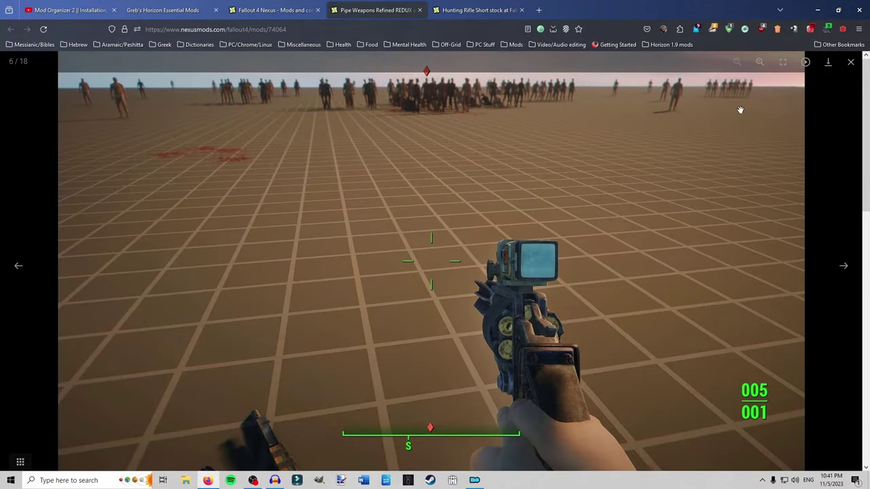
{"action": "left_click", "coordinate": [850, 62]}
List the main file's contents: HandmaderefinedRECONscopes.esp plus HandMade weapon mesh folders.
{"action": "left_click", "coordinate": [199, 403]}
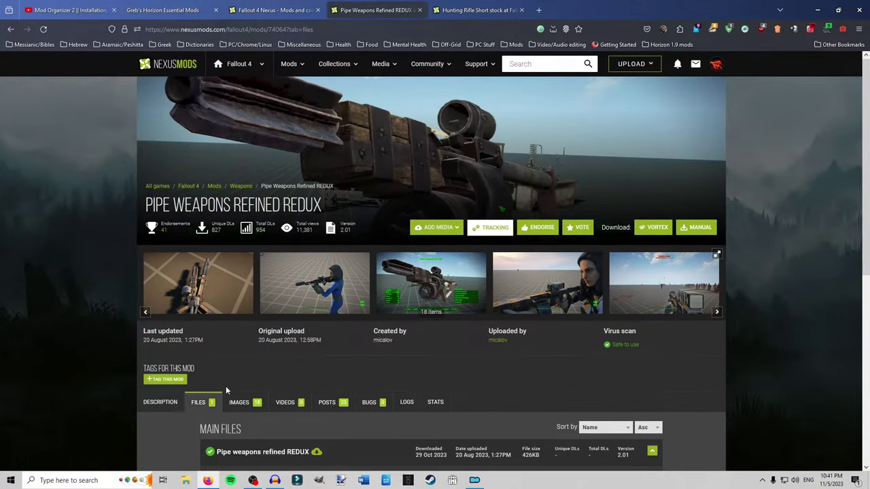
{"action": "scroll", "coordinate": [225, 340], "scroll_direction": "down", "scroll_amount": 4}
{"action": "left_click", "coordinate": [252, 288]}
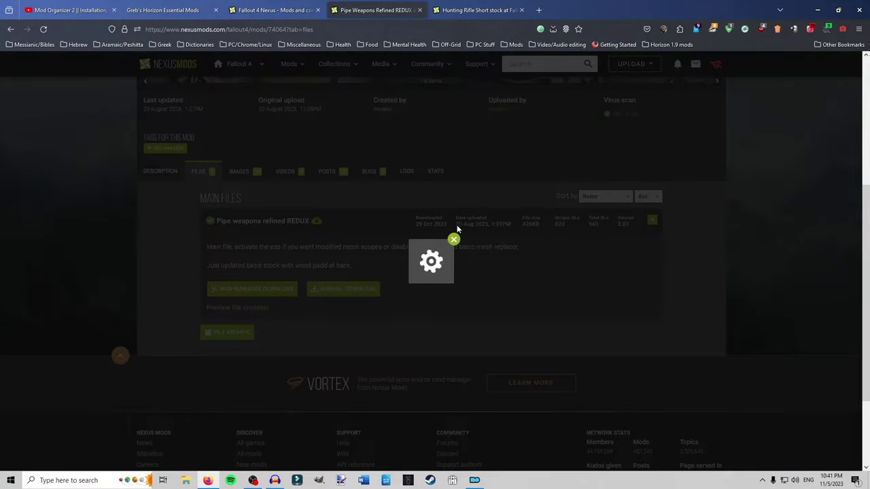
{"action": "scroll", "coordinate": [412, 311], "scroll_direction": "down", "scroll_amount": 5}
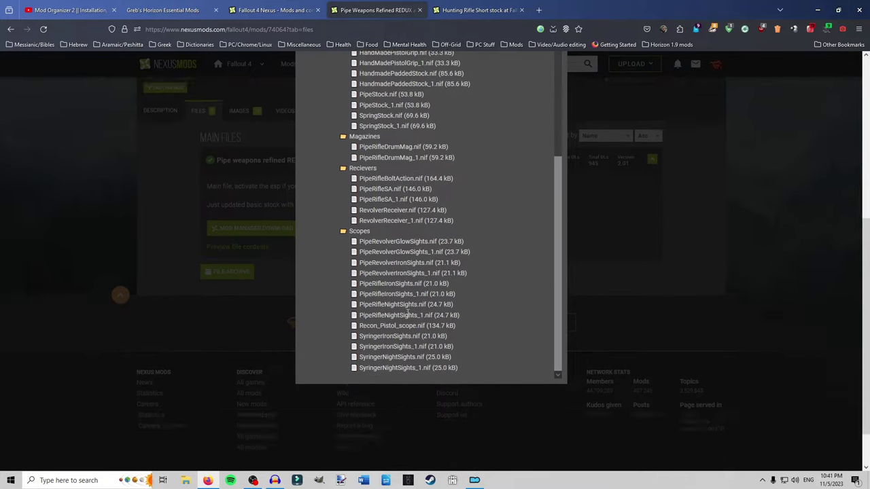
{"action": "scroll", "coordinate": [408, 311], "scroll_direction": "up", "scroll_amount": 4}
{"action": "scroll", "coordinate": [551, 392], "scroll_direction": "down", "scroll_amount": 2}
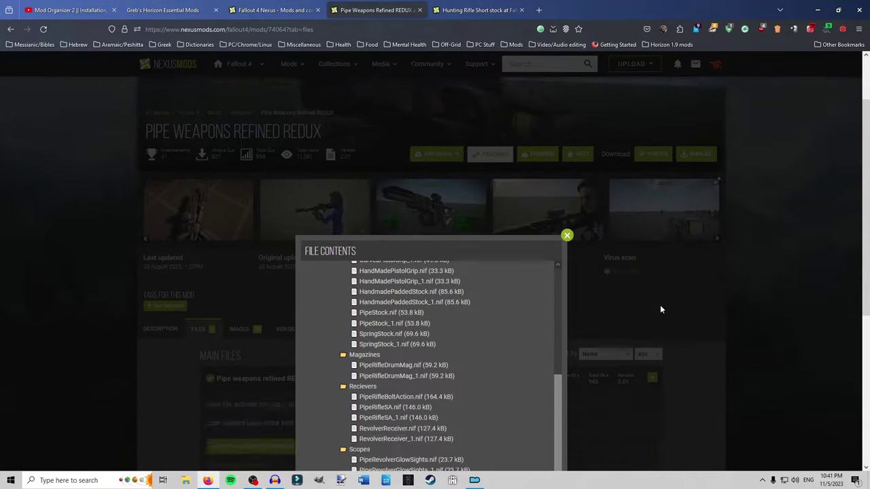
{"action": "scroll", "coordinate": [537, 266], "scroll_direction": "up", "scroll_amount": 5}
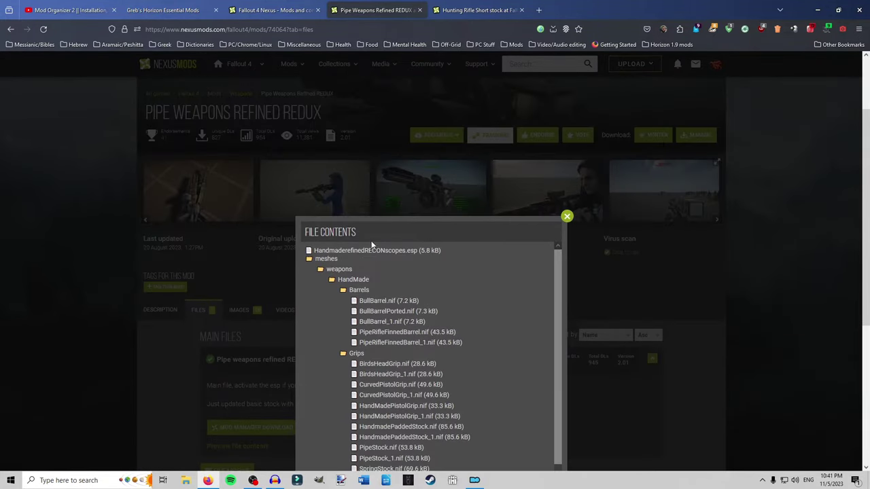
Close Pipe Weapons, check Hunting Rifle Short stock's picture and two .nif files, then close it.
{"action": "left_click", "coordinate": [421, 11]}
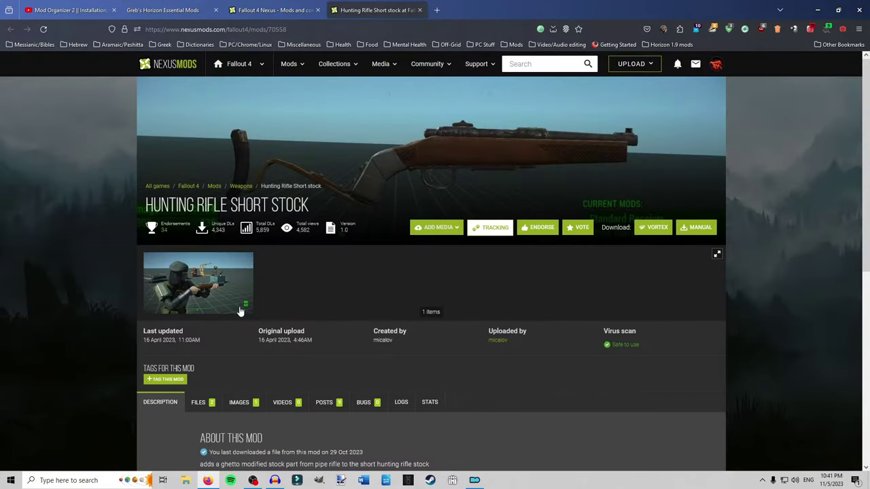
{"action": "left_click", "coordinate": [238, 305]}
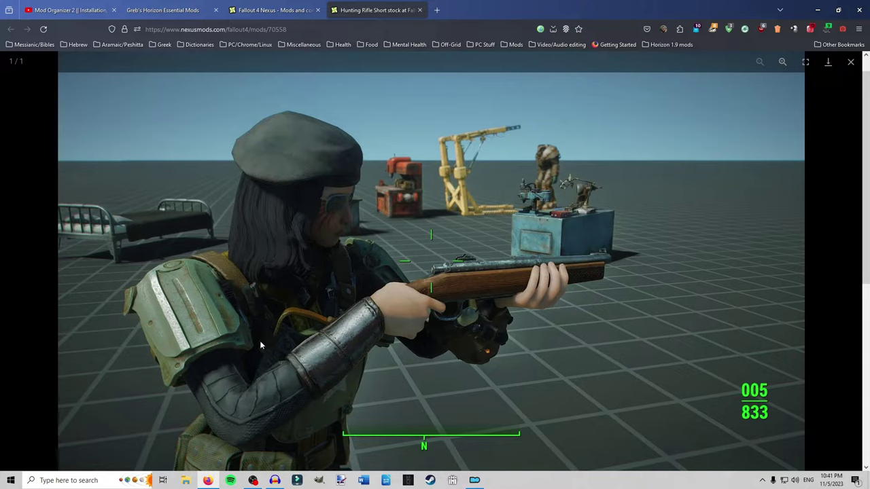
{"action": "left_click", "coordinate": [851, 62]}
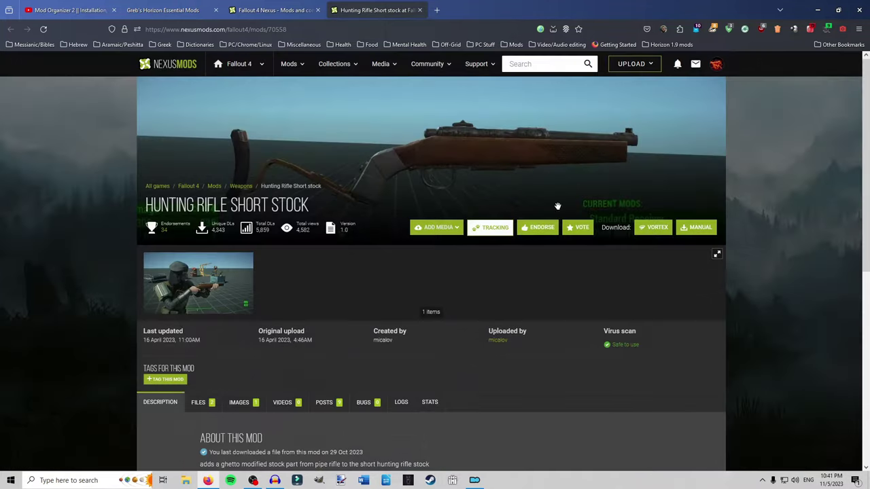
{"action": "scroll", "coordinate": [284, 276], "scroll_direction": "down", "scroll_amount": 3}
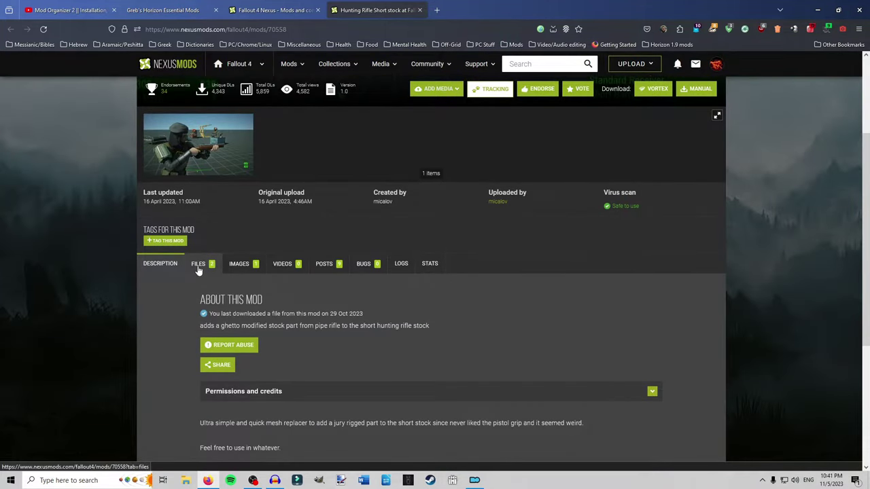
{"action": "left_click", "coordinate": [199, 265]}
{"action": "scroll", "coordinate": [208, 265], "scroll_direction": "down", "scroll_amount": 2}
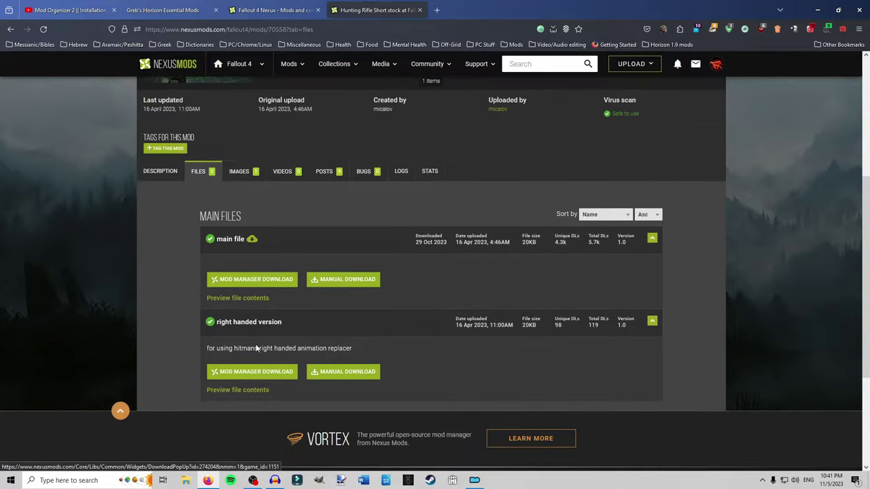
{"action": "left_click", "coordinate": [263, 299]}
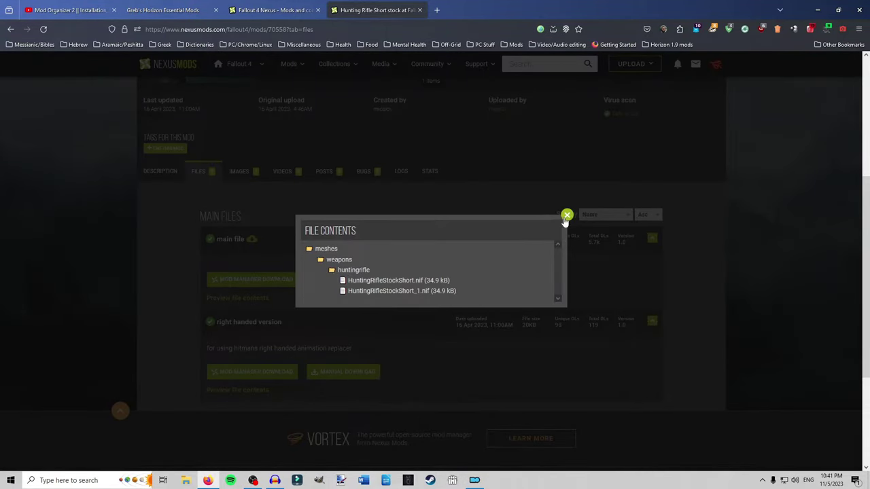
{"action": "left_click", "coordinate": [567, 216]}
{"action": "left_click", "coordinate": [419, 10]}
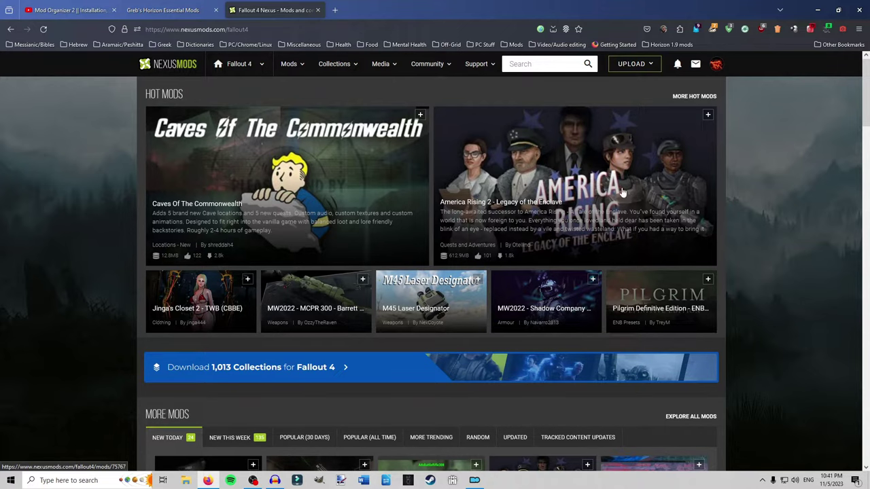
{"action": "left_click", "coordinate": [476, 480]}
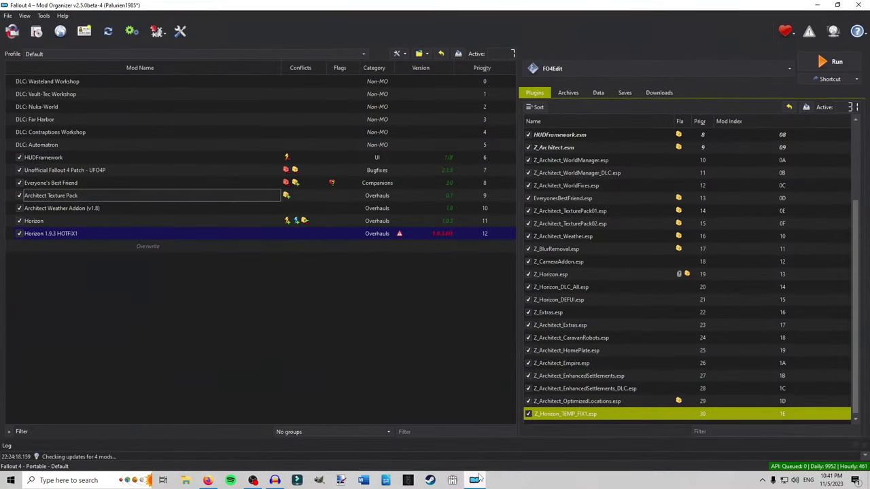
{"action": "left_click", "coordinate": [819, 5]}
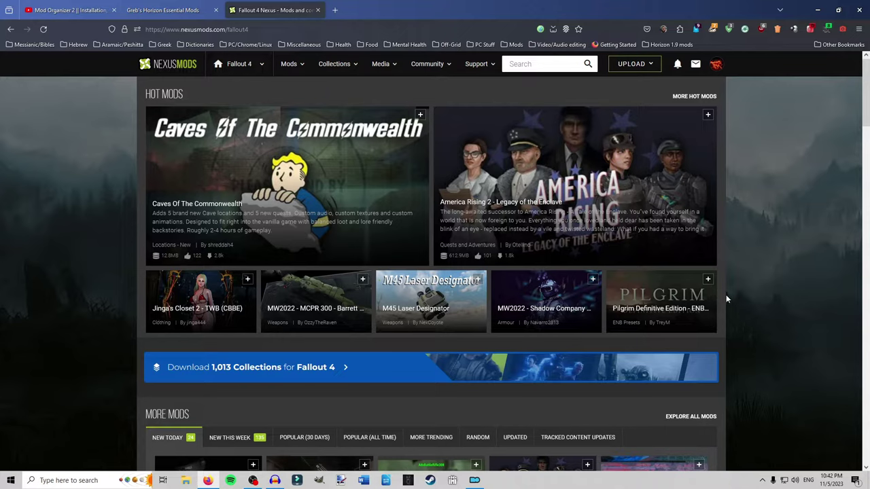
Place the cursor in the Nexus Mods header search box on the Fallout 4 home page.
{"action": "left_click", "coordinate": [537, 64]}
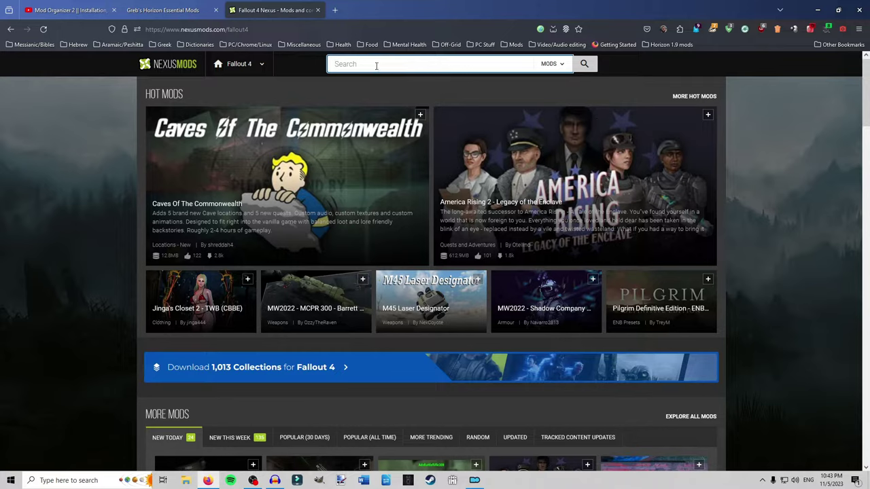
Search for 'horizon' and sort the full results by Last updated.
{"action": "type", "text": "horizon\\"}
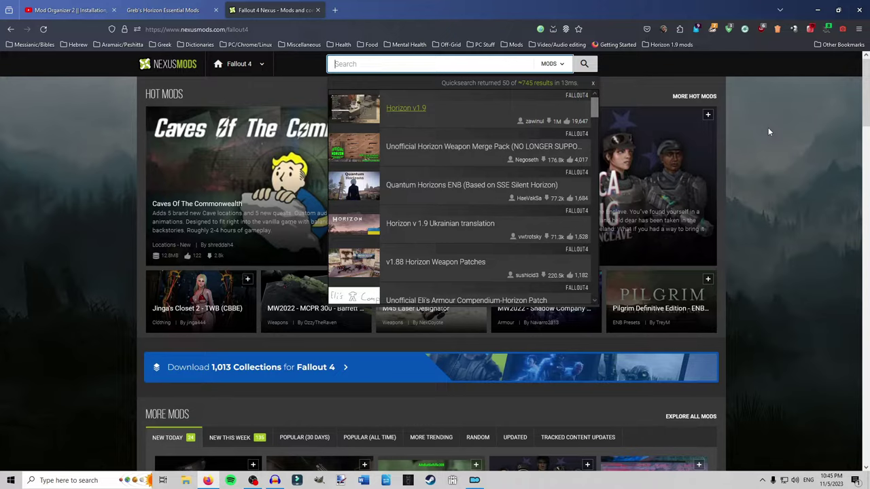
{"action": "type", "text": "horizon"}
{"action": "key", "text": "Return"}
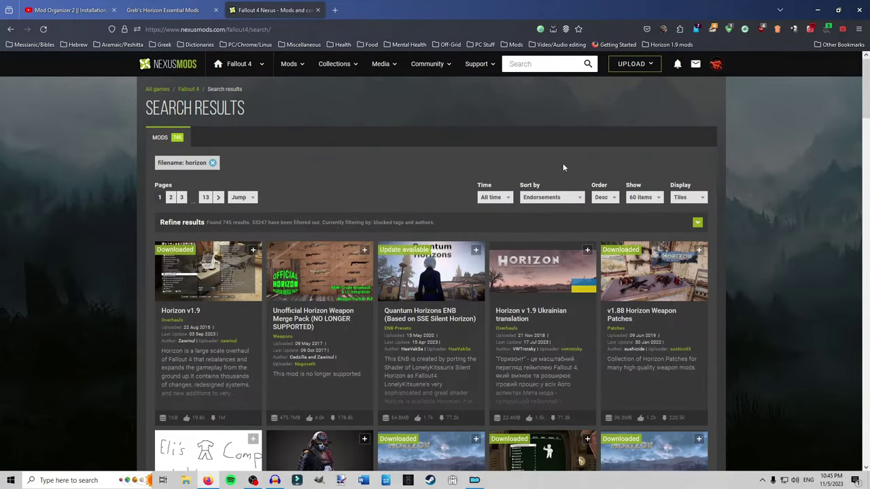
{"action": "scroll", "coordinate": [563, 163], "scroll_direction": "down", "scroll_amount": 2}
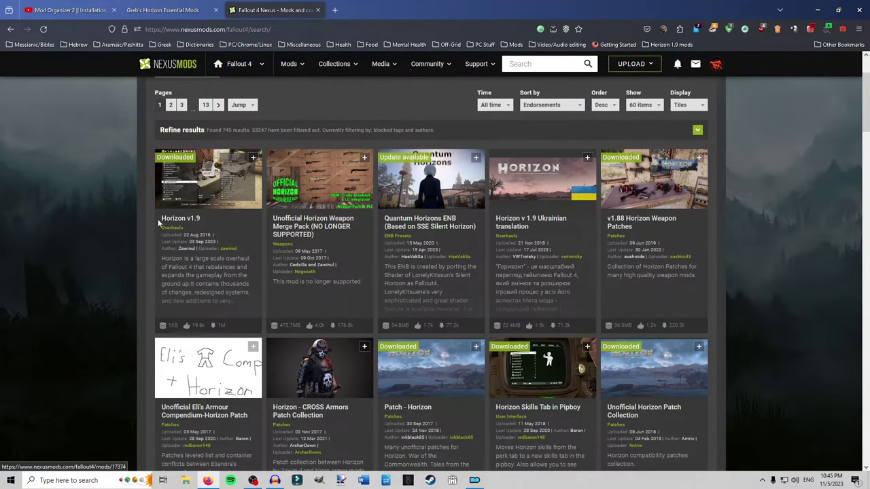
{"action": "left_click", "coordinate": [564, 107]}
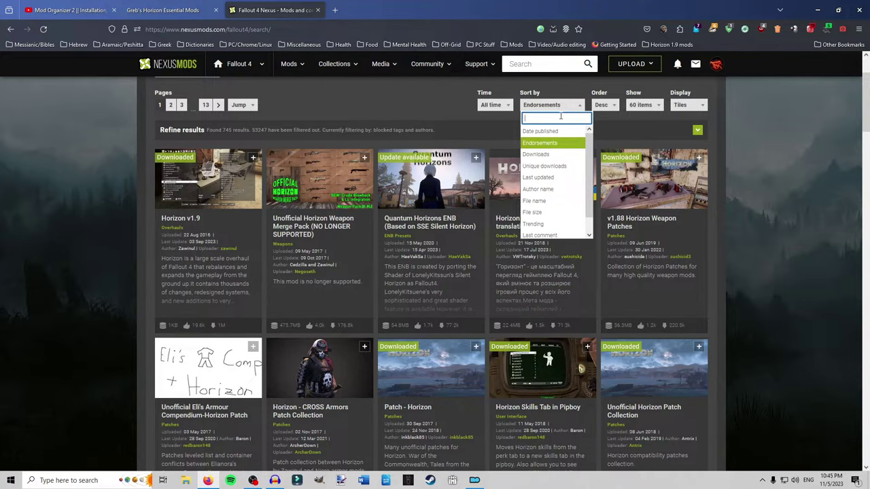
{"action": "left_click", "coordinate": [551, 179]}
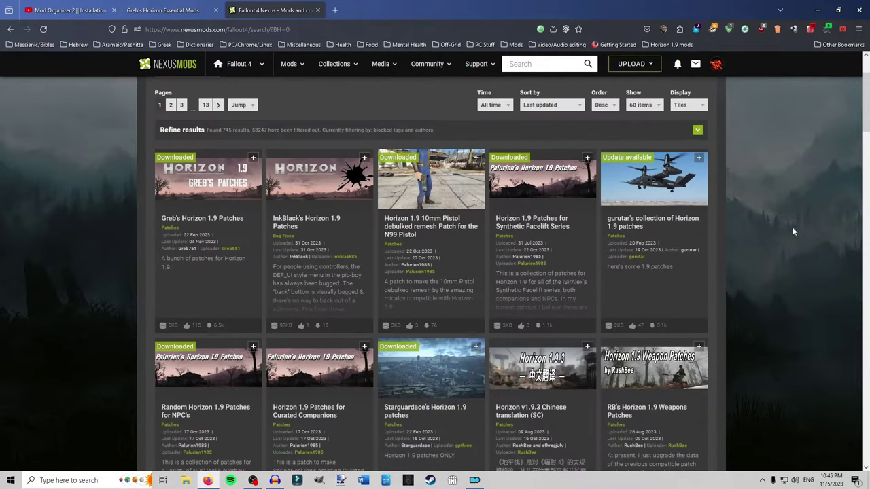
Open Greb's Horizon 1.9 Patches in a new tab and scroll through the other Horizon 1.9 patches.
{"action": "right_click", "coordinate": [227, 220]}
{"action": "left_click", "coordinate": [272, 192]}
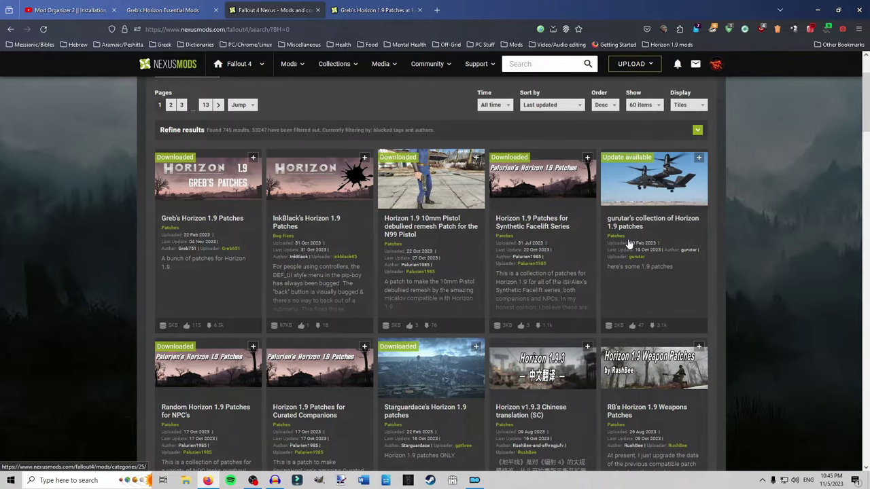
{"action": "scroll", "coordinate": [342, 243], "scroll_direction": "down", "scroll_amount": 2}
{"action": "scroll", "coordinate": [342, 239], "scroll_direction": "down", "scroll_amount": 1}
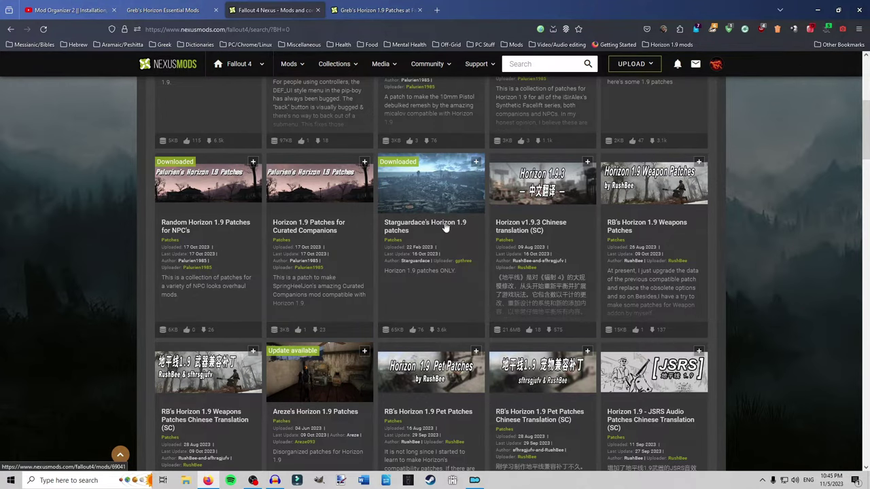
{"action": "scroll", "coordinate": [567, 221], "scroll_direction": "down", "scroll_amount": 1}
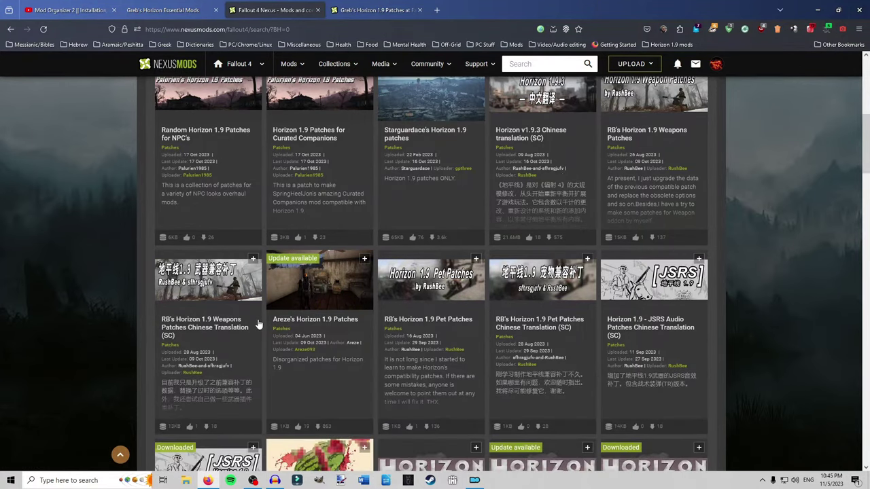
{"action": "scroll", "coordinate": [322, 325], "scroll_direction": "down", "scroll_amount": 3}
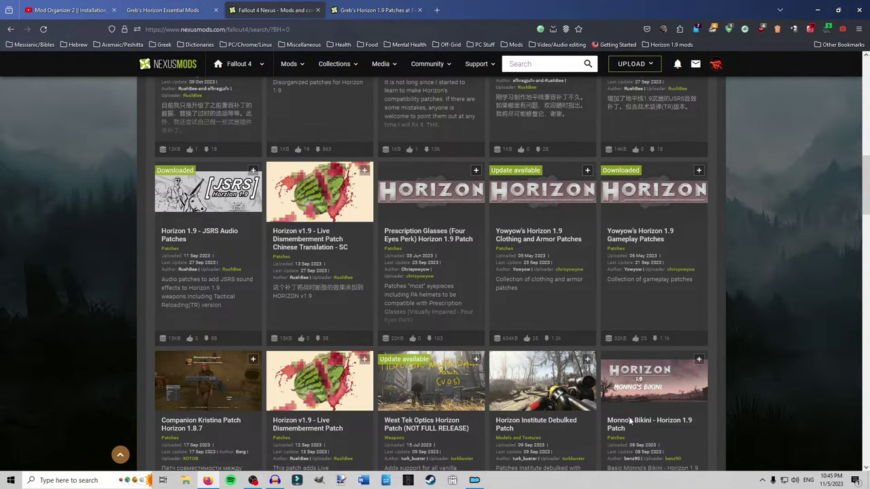
{"action": "scroll", "coordinate": [367, 253], "scroll_direction": "down", "scroll_amount": 3}
{"action": "scroll", "coordinate": [375, 248], "scroll_direction": "down", "scroll_amount": 2}
{"action": "scroll", "coordinate": [658, 218], "scroll_direction": "down", "scroll_amount": 3}
{"action": "scroll", "coordinate": [555, 269], "scroll_direction": "up", "scroll_amount": 3}
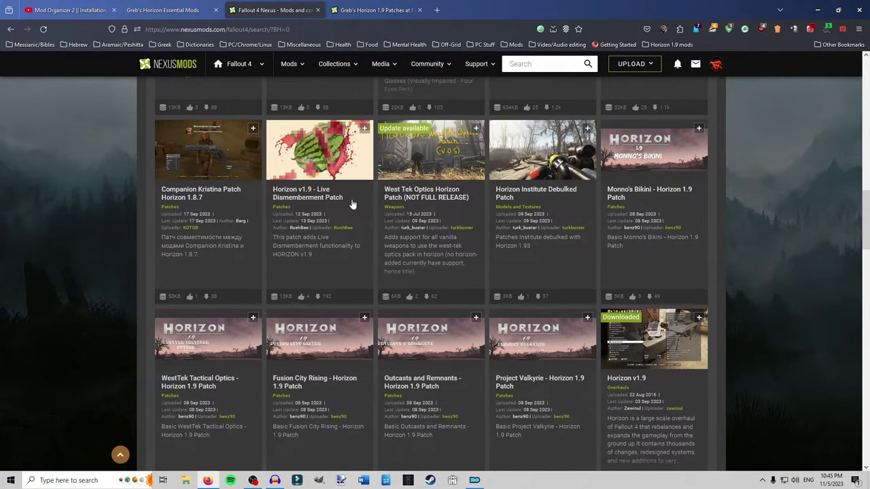
{"action": "scroll", "coordinate": [297, 245], "scroll_direction": "down", "scroll_amount": 3}
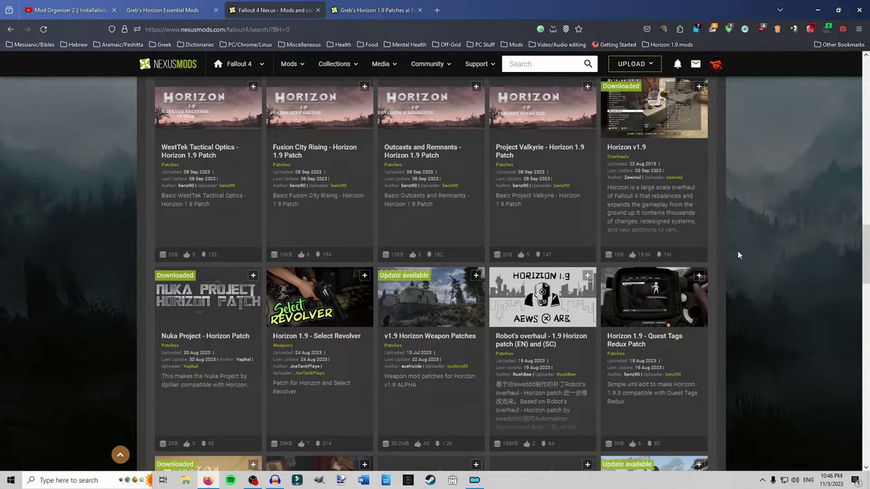
Open v1.9 Horizon Weapon Patches in a new tab and scroll to the end of results page 1.
{"action": "scroll", "coordinate": [736, 251], "scroll_direction": "up", "scroll_amount": 1}
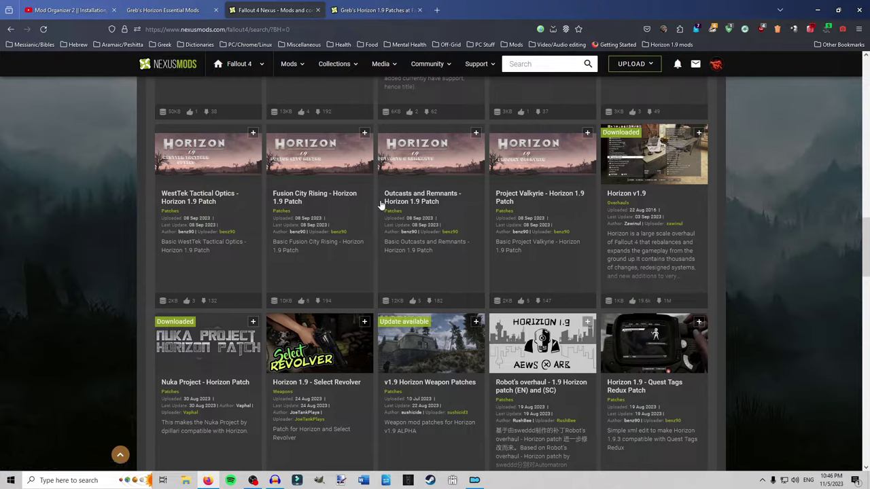
{"action": "scroll", "coordinate": [471, 258], "scroll_direction": "down", "scroll_amount": 3}
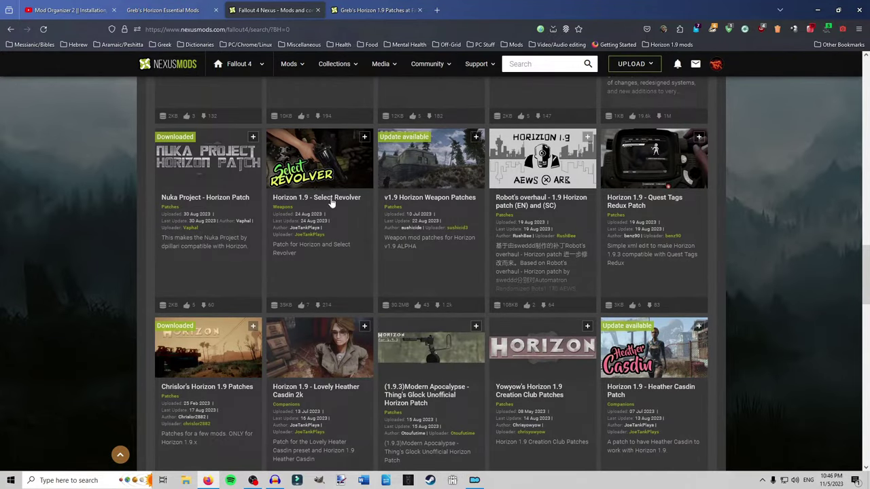
{"action": "right_click", "coordinate": [438, 196]}
{"action": "left_click", "coordinate": [469, 193]}
{"action": "scroll", "coordinate": [753, 218], "scroll_direction": "down", "scroll_amount": 3}
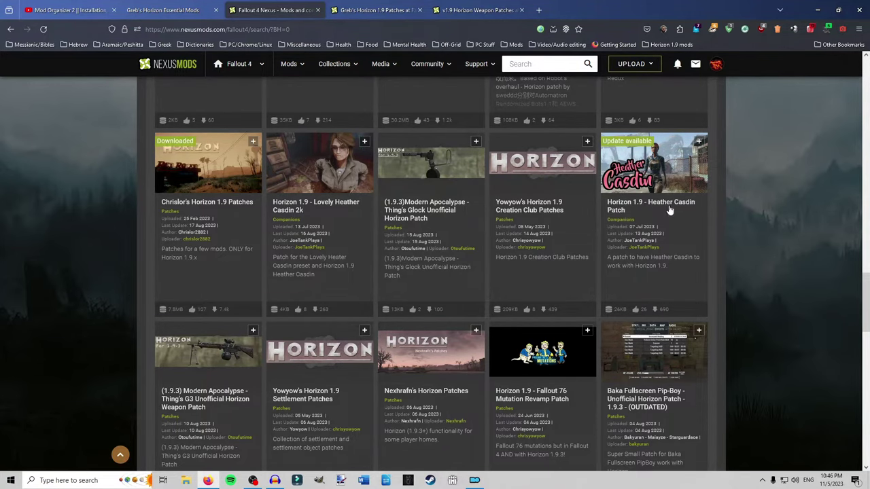
{"action": "scroll", "coordinate": [774, 261], "scroll_direction": "down", "scroll_amount": 2}
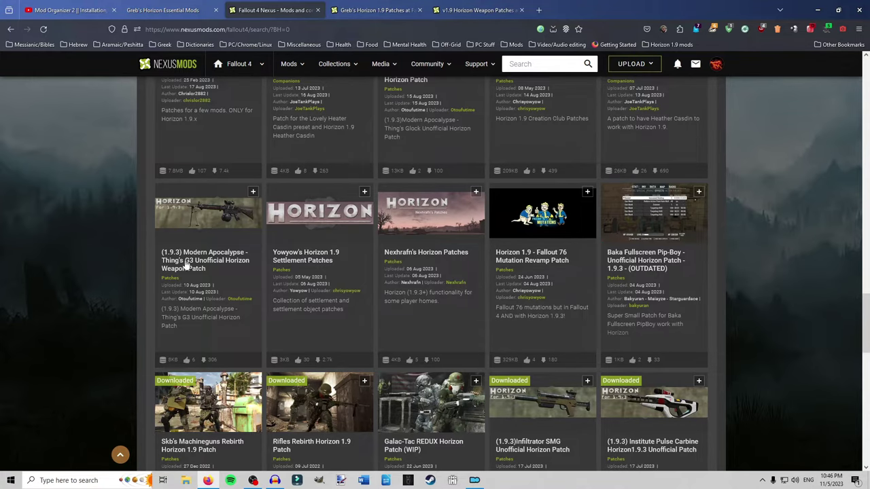
{"action": "scroll", "coordinate": [199, 256], "scroll_direction": "down", "scroll_amount": 3}
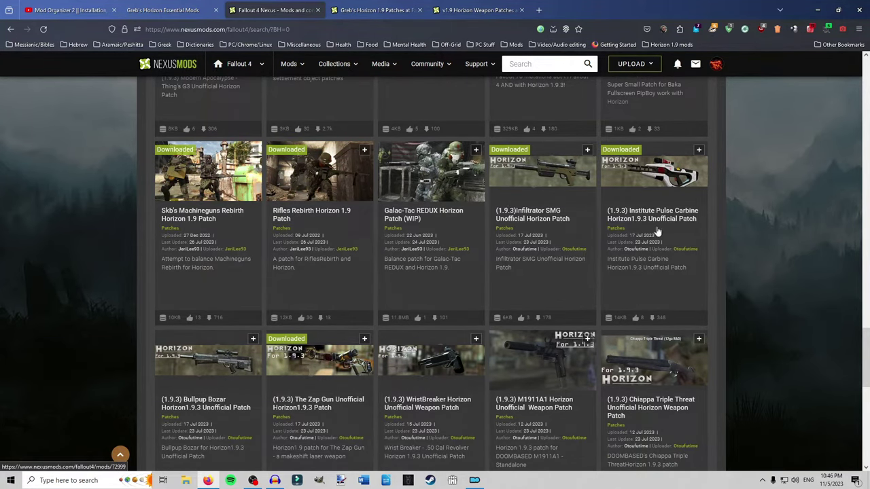
{"action": "scroll", "coordinate": [652, 239], "scroll_direction": "down", "scroll_amount": 3}
{"action": "scroll", "coordinate": [381, 311], "scroll_direction": "down", "scroll_amount": 2}
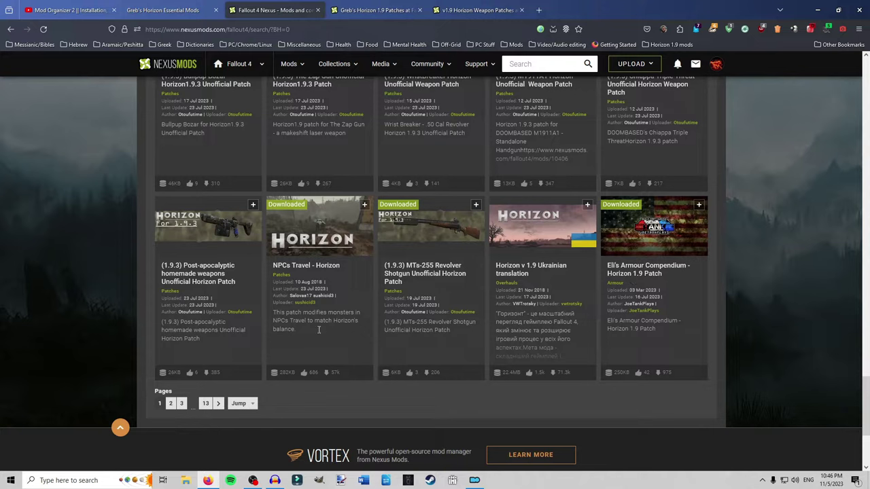
{"action": "left_click", "coordinate": [171, 404]}
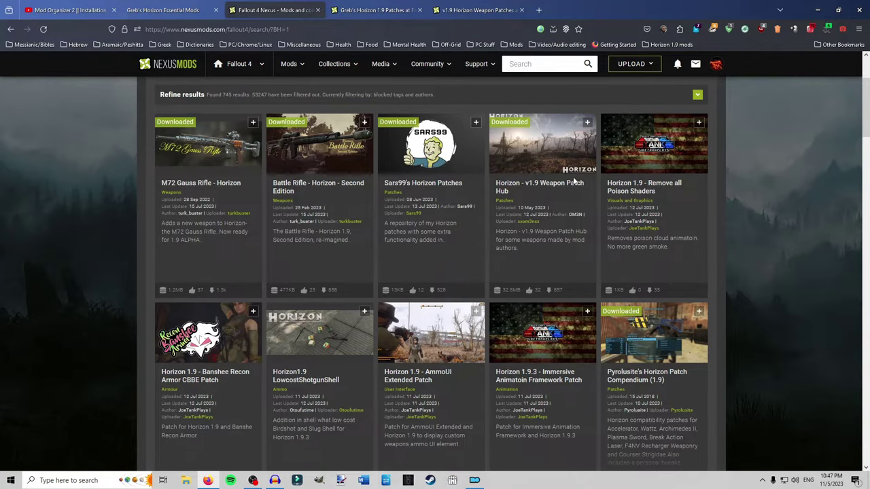
{"action": "scroll", "coordinate": [335, 188], "scroll_direction": "down", "scroll_amount": 3}
{"action": "scroll", "coordinate": [335, 188], "scroll_direction": "up", "scroll_amount": 1}
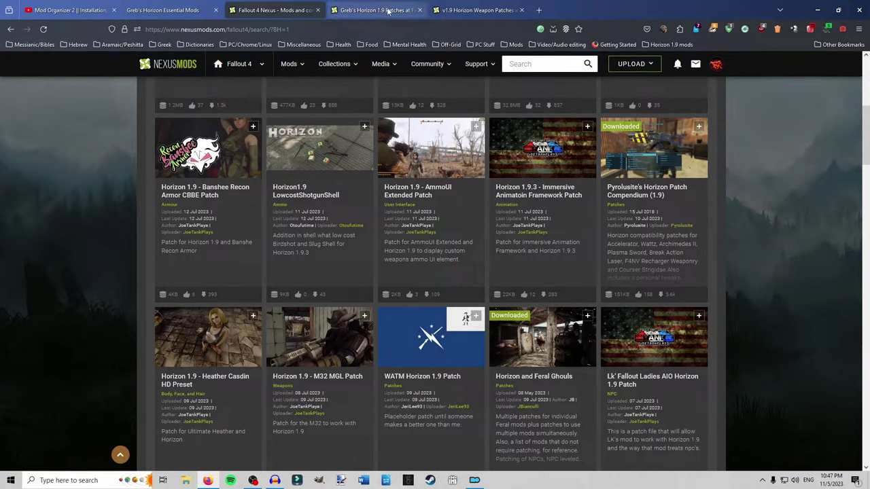
{"action": "scroll", "coordinate": [700, 270], "scroll_direction": "down", "scroll_amount": 2}
{"action": "scroll", "coordinate": [705, 272], "scroll_direction": "down", "scroll_amount": 1}
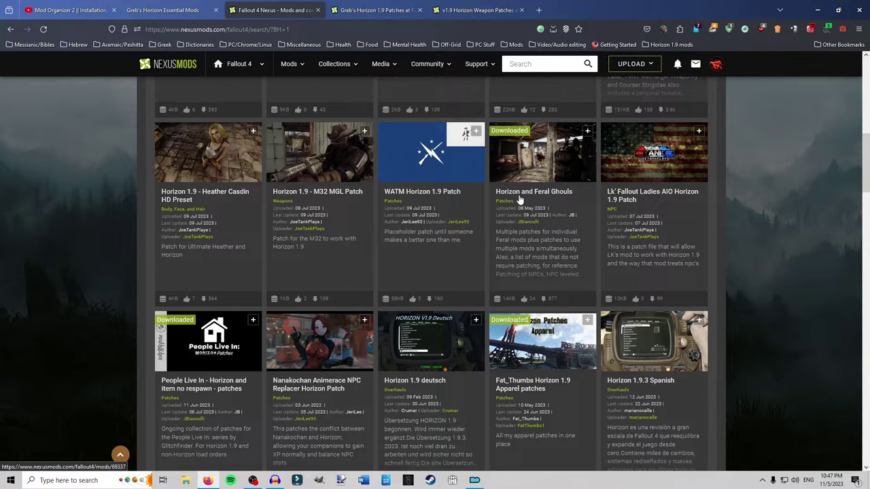
{"action": "scroll", "coordinate": [297, 246], "scroll_direction": "down", "scroll_amount": 5}
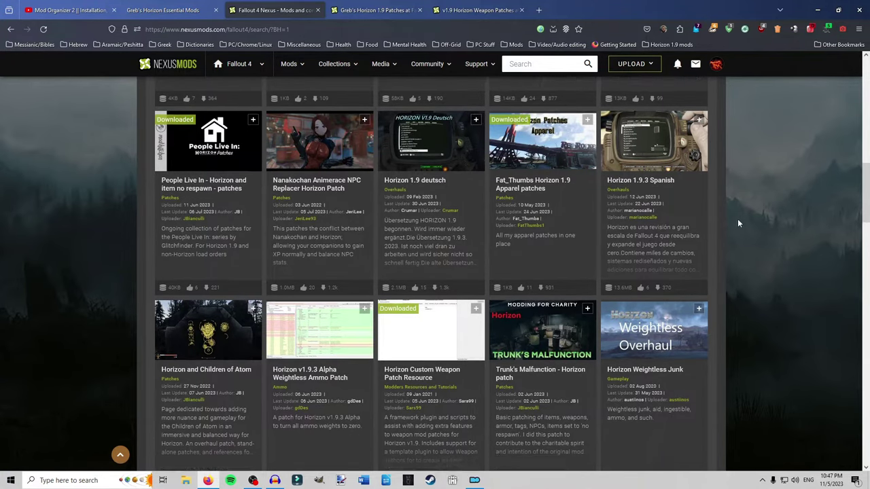
{"action": "scroll", "coordinate": [722, 220], "scroll_direction": "down", "scroll_amount": 5}
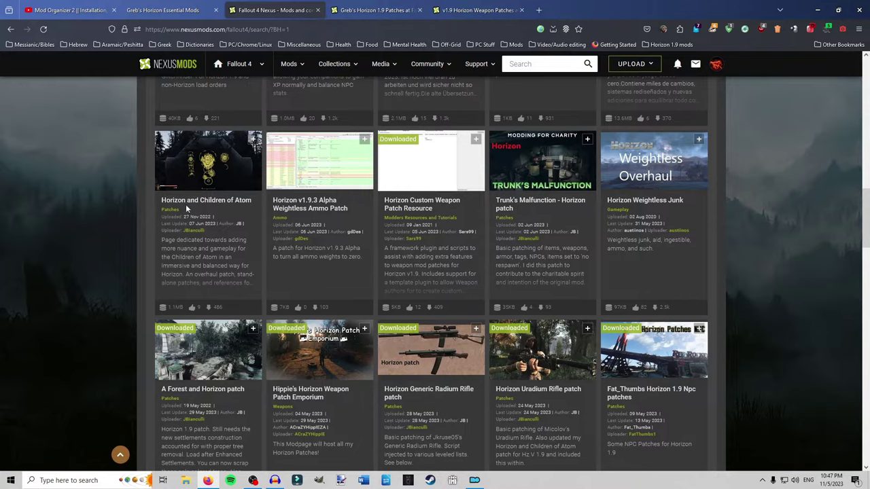
{"action": "scroll", "coordinate": [271, 253], "scroll_direction": "down", "scroll_amount": 5}
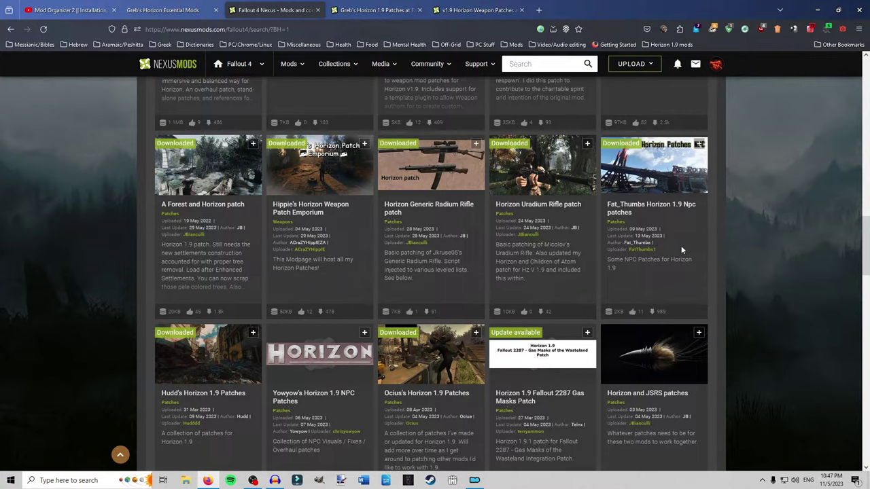
{"action": "scroll", "coordinate": [199, 270], "scroll_direction": "down", "scroll_amount": 3}
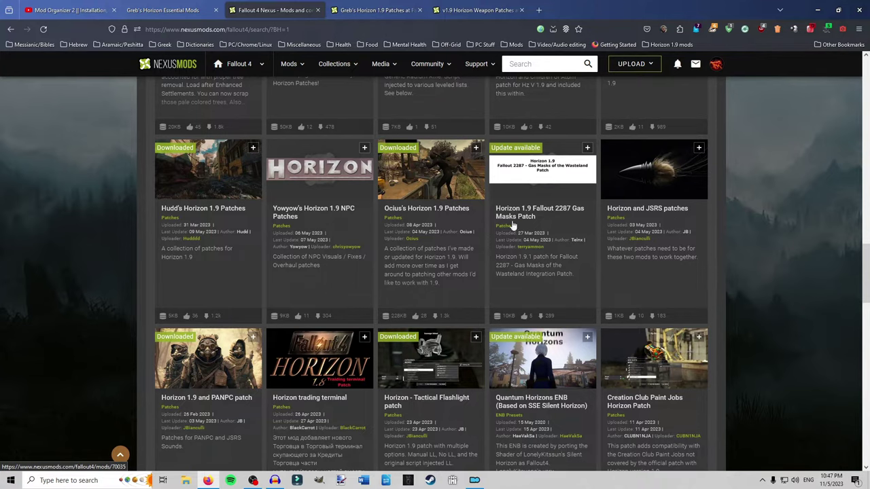
{"action": "scroll", "coordinate": [338, 323], "scroll_direction": "down", "scroll_amount": 3}
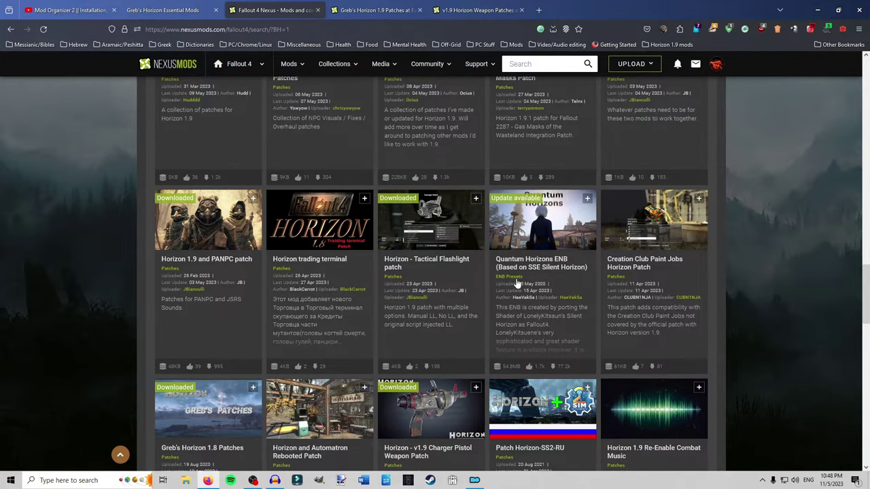
{"action": "scroll", "coordinate": [204, 265], "scroll_direction": "down", "scroll_amount": 3}
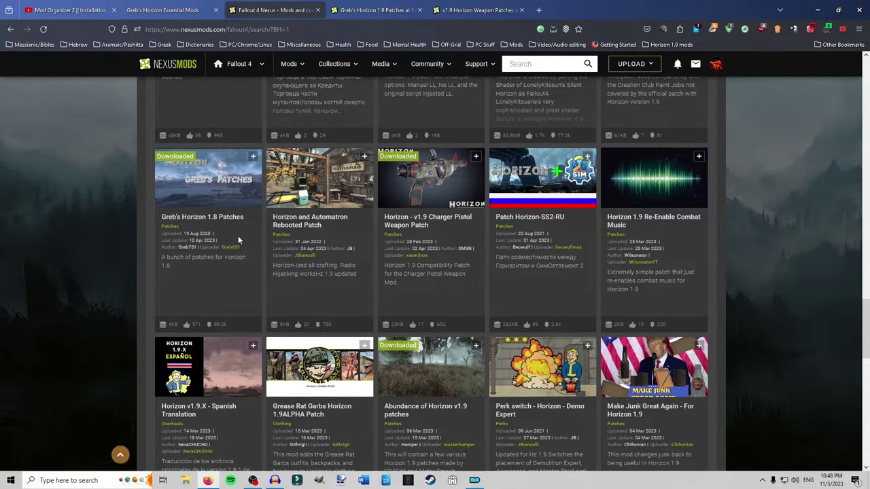
{"action": "scroll", "coordinate": [319, 384], "scroll_direction": "down", "scroll_amount": 5}
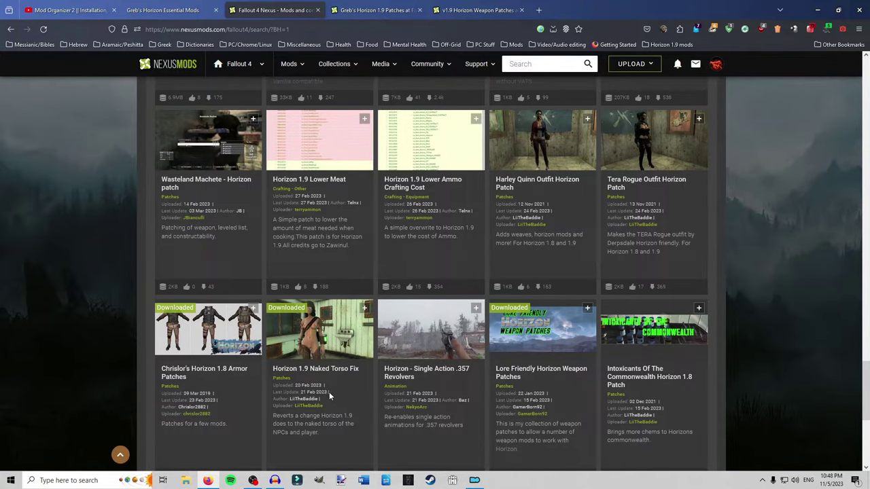
{"action": "scroll", "coordinate": [329, 392], "scroll_direction": "up", "scroll_amount": 4}
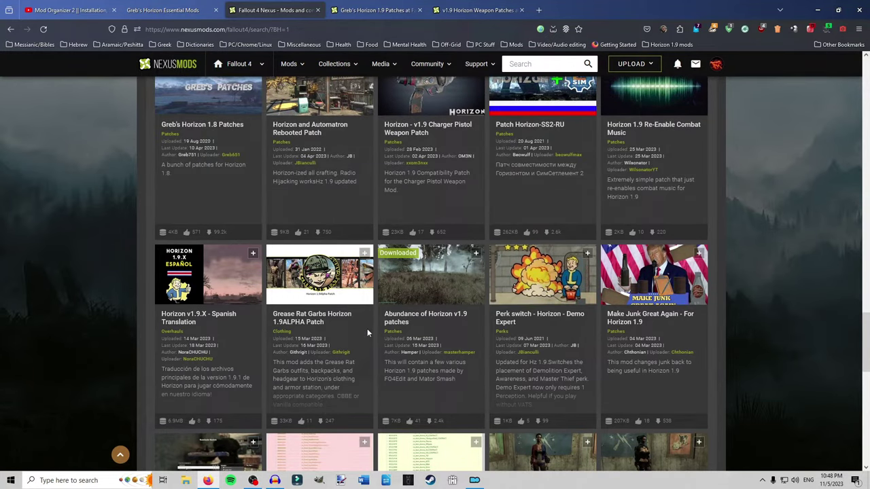
{"action": "scroll", "coordinate": [286, 272], "scroll_direction": "up", "scroll_amount": 1}
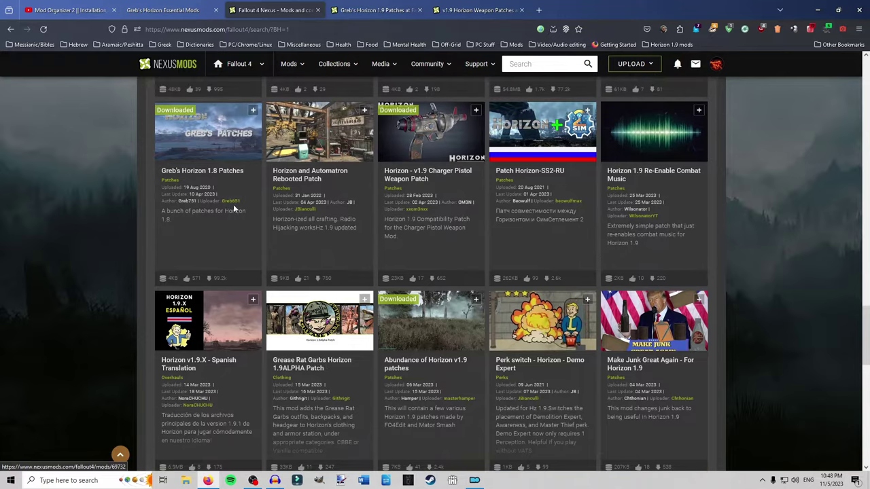
{"action": "scroll", "coordinate": [238, 264], "scroll_direction": "up", "scroll_amount": 1}
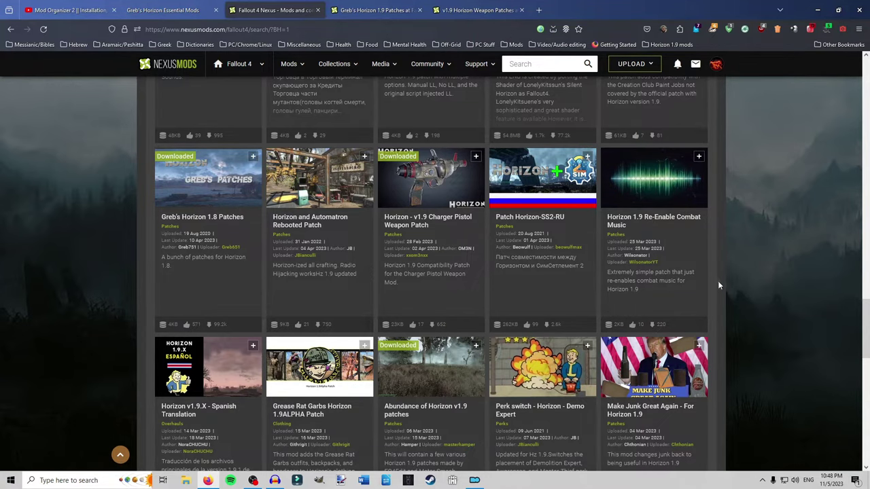
{"action": "scroll", "coordinate": [726, 285], "scroll_direction": "down", "scroll_amount": 3}
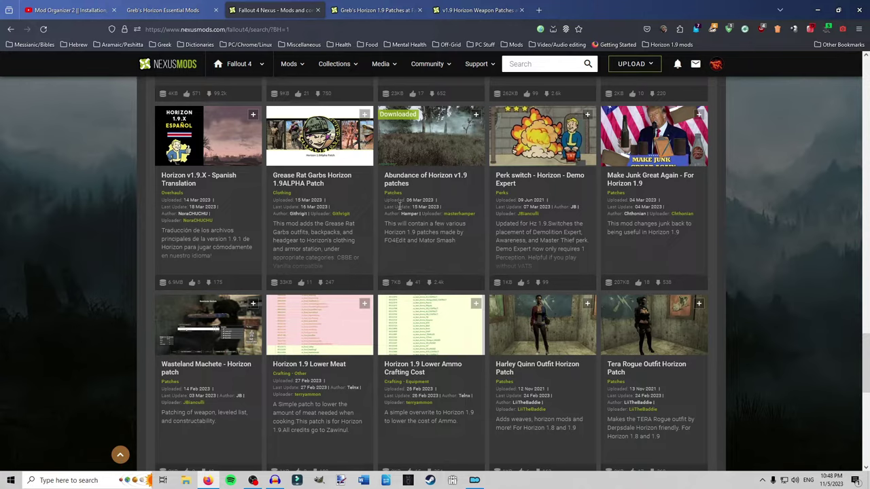
{"action": "scroll", "coordinate": [495, 286], "scroll_direction": "down", "scroll_amount": 4}
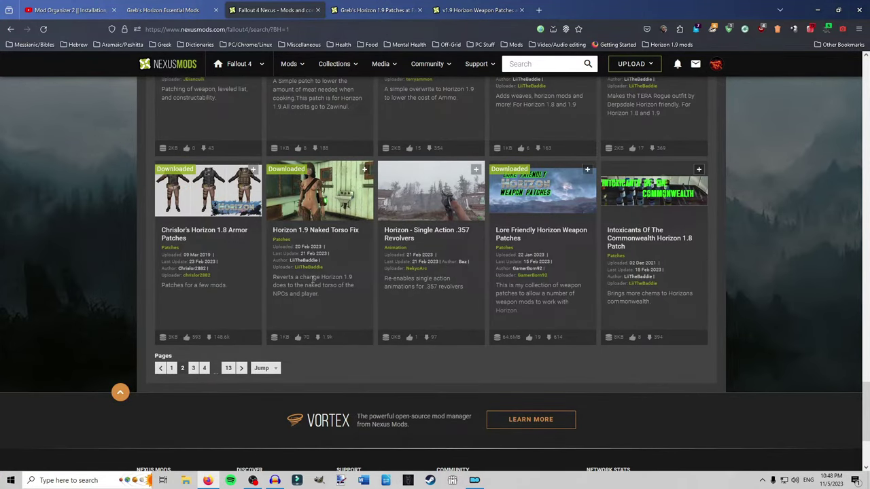
{"action": "scroll", "coordinate": [323, 306], "scroll_direction": "up", "scroll_amount": 1}
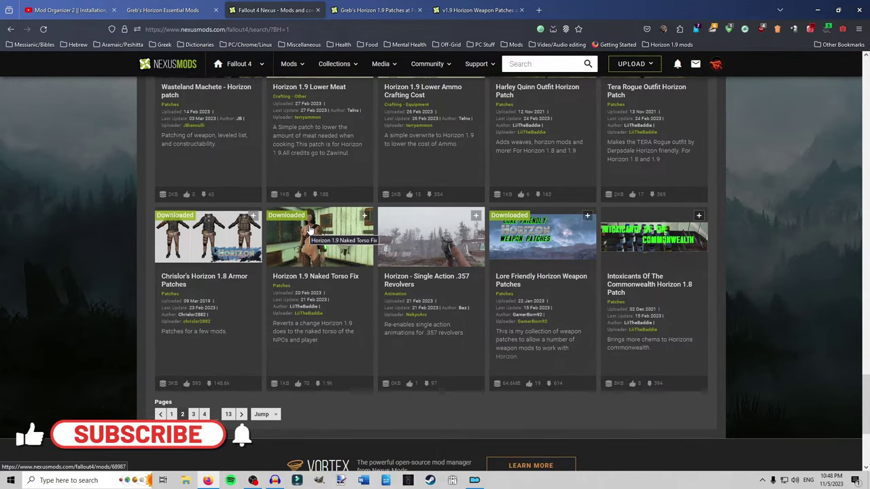
{"action": "scroll", "coordinate": [333, 232], "scroll_direction": "up", "scroll_amount": 3}
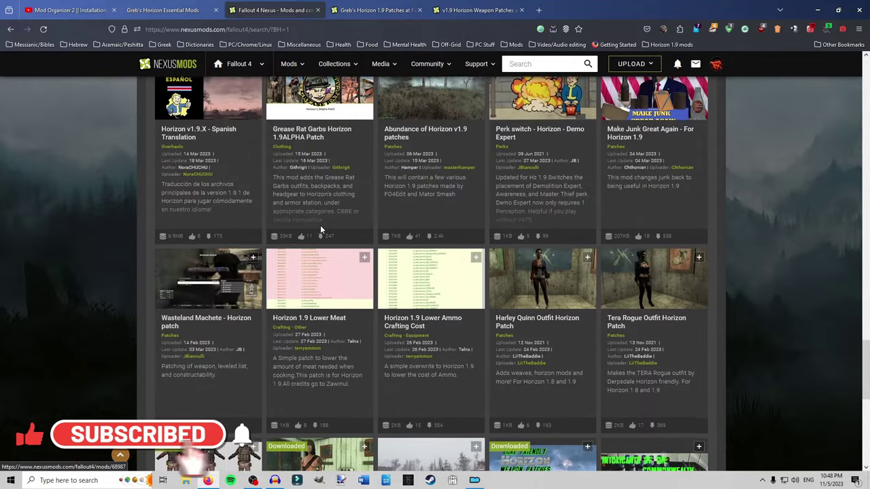
{"action": "scroll", "coordinate": [333, 231], "scroll_direction": "up", "scroll_amount": 15}
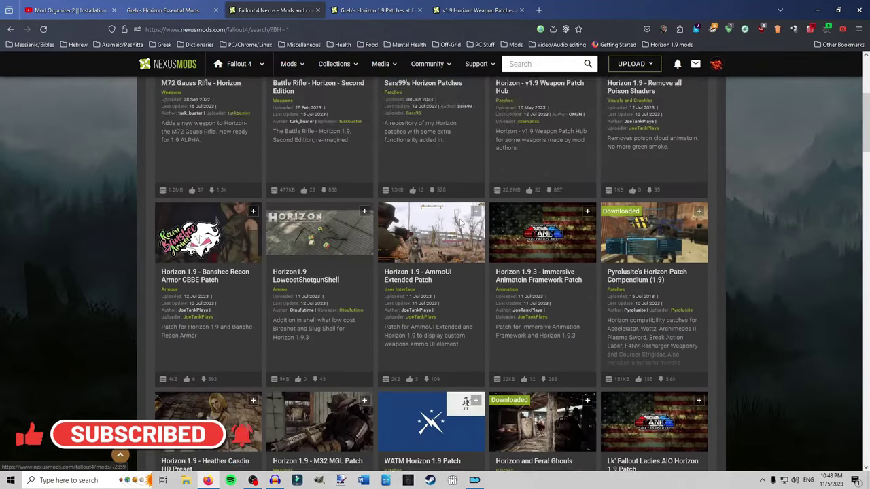
{"action": "scroll", "coordinate": [459, 218], "scroll_direction": "up", "scroll_amount": 3}
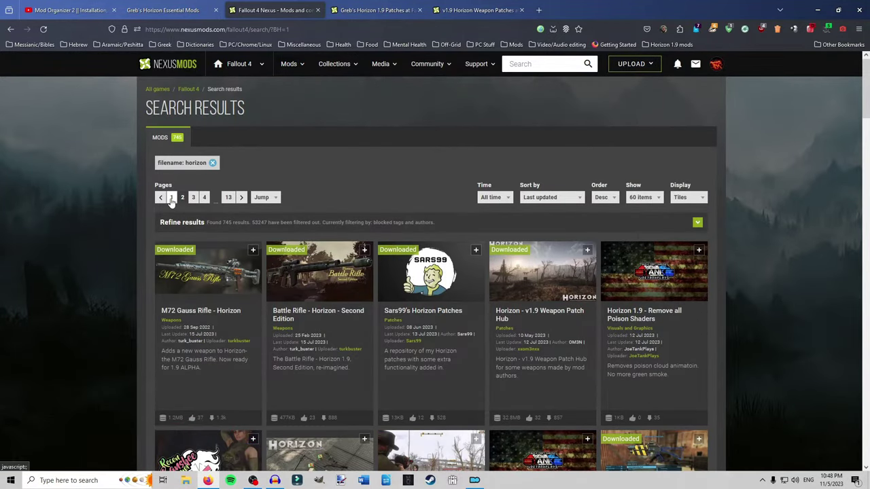
Return to page 1 of the Horizon results, then switch to the v1.9 Horizon Weapon Patches tab.
{"action": "left_click", "coordinate": [171, 198]}
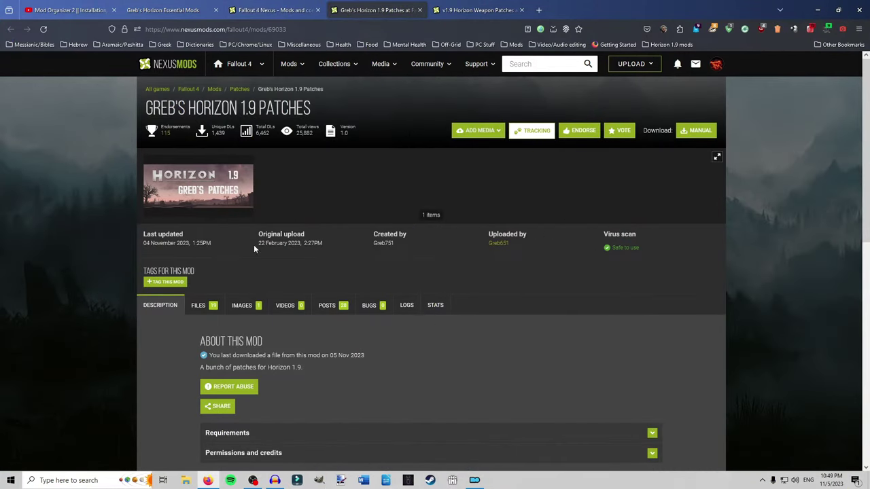
{"action": "left_click", "coordinate": [477, 9]}
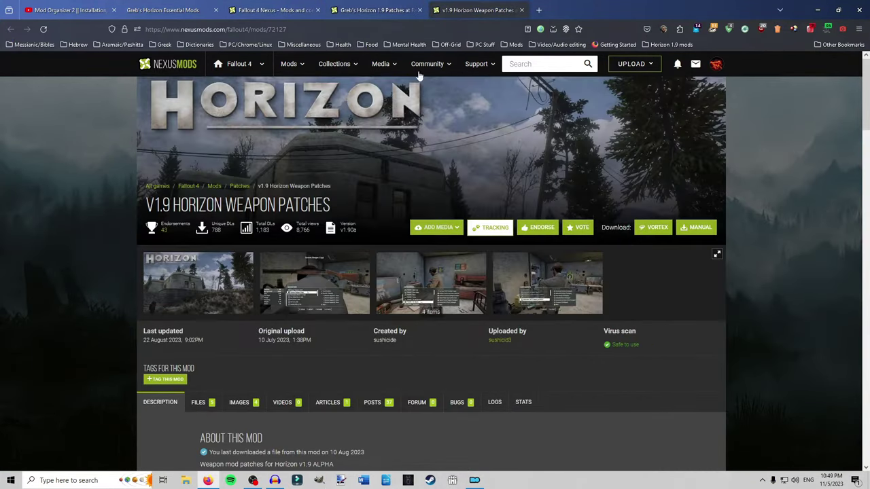
Expand the Pistols weapon patch list and scroll through its entries.
{"action": "right_click", "coordinate": [376, 292]}
{"action": "left_click", "coordinate": [753, 335]}
{"action": "scroll", "coordinate": [254, 303], "scroll_direction": "down", "scroll_amount": 7}
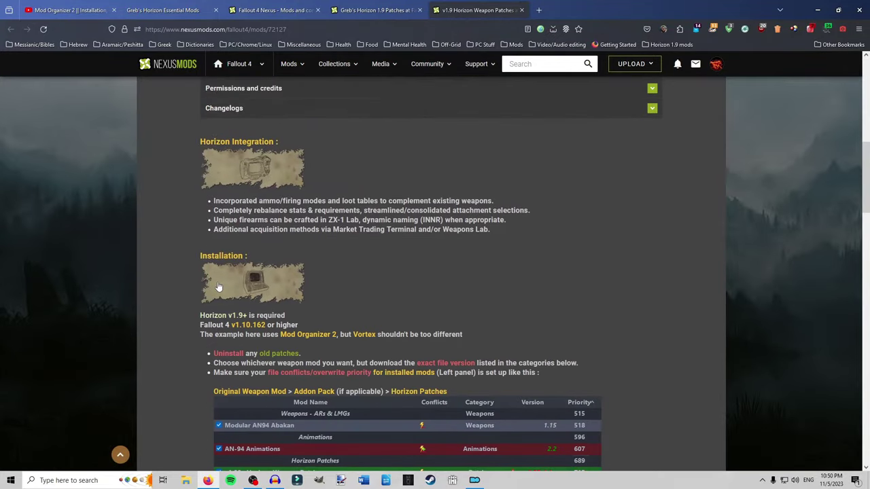
{"action": "scroll", "coordinate": [227, 275], "scroll_direction": "down", "scroll_amount": 8}
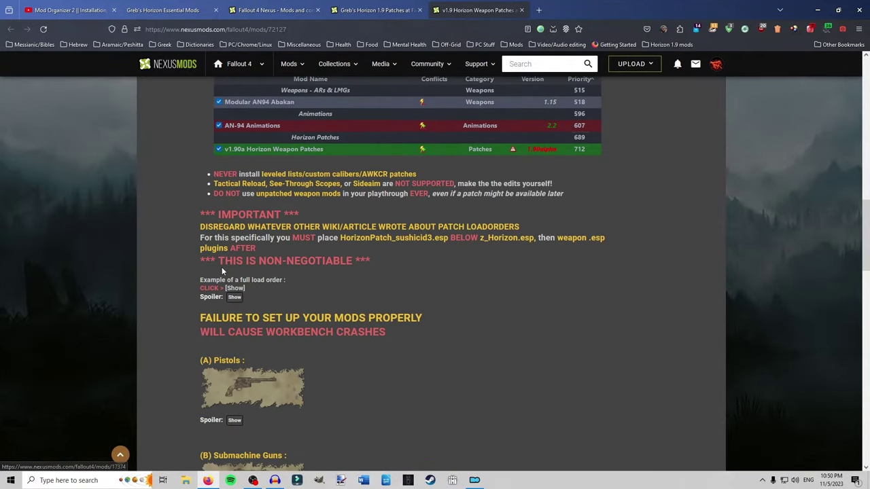
{"action": "left_click", "coordinate": [234, 236]}
{"action": "scroll", "coordinate": [353, 231], "scroll_direction": "down", "scroll_amount": 4}
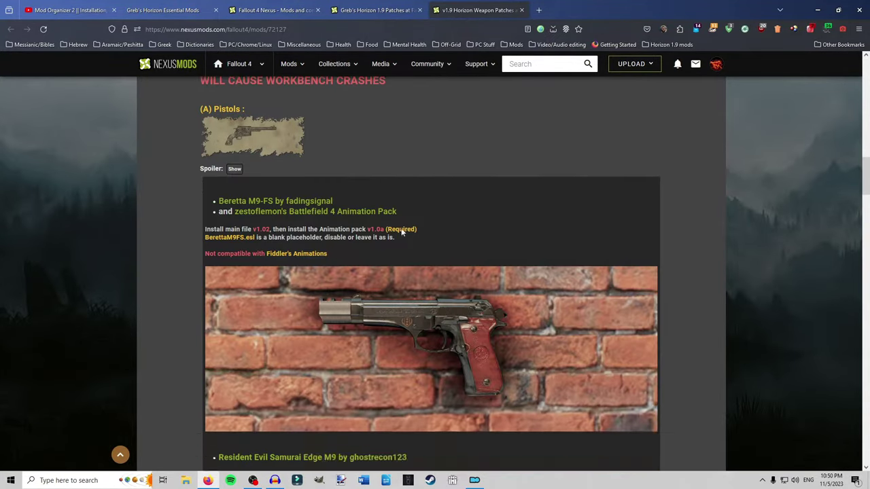
{"action": "scroll", "coordinate": [446, 232], "scroll_direction": "down", "scroll_amount": 3}
{"action": "scroll", "coordinate": [428, 199], "scroll_direction": "up", "scroll_amount": 1}
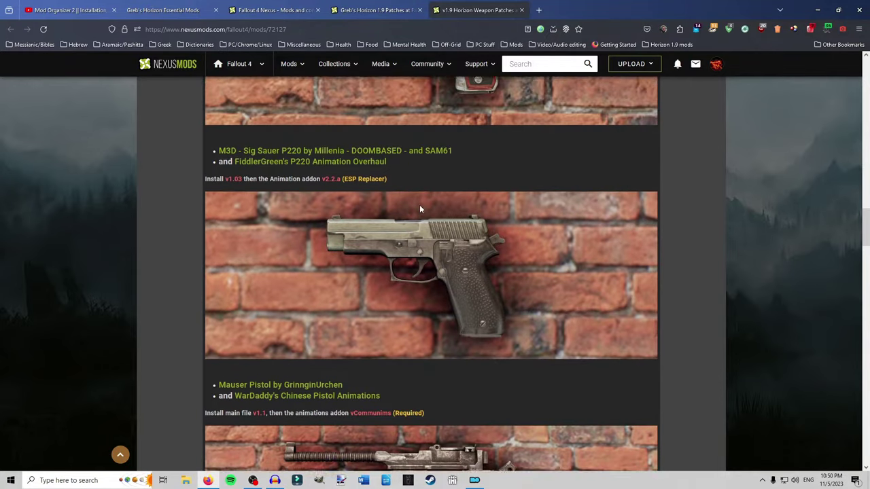
{"action": "scroll", "coordinate": [480, 284], "scroll_direction": "down", "scroll_amount": 13}
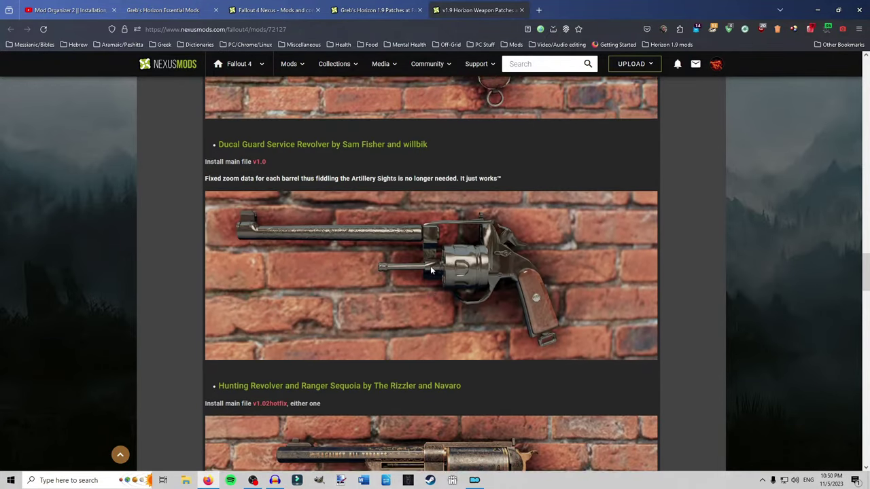
{"action": "scroll", "coordinate": [427, 266], "scroll_direction": "down", "scroll_amount": 6}
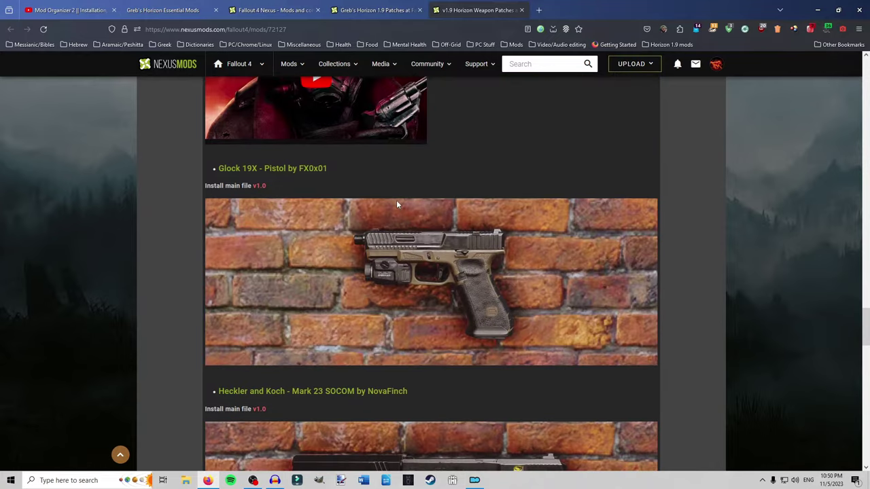
{"action": "scroll", "coordinate": [401, 190], "scroll_direction": "down", "scroll_amount": 7}
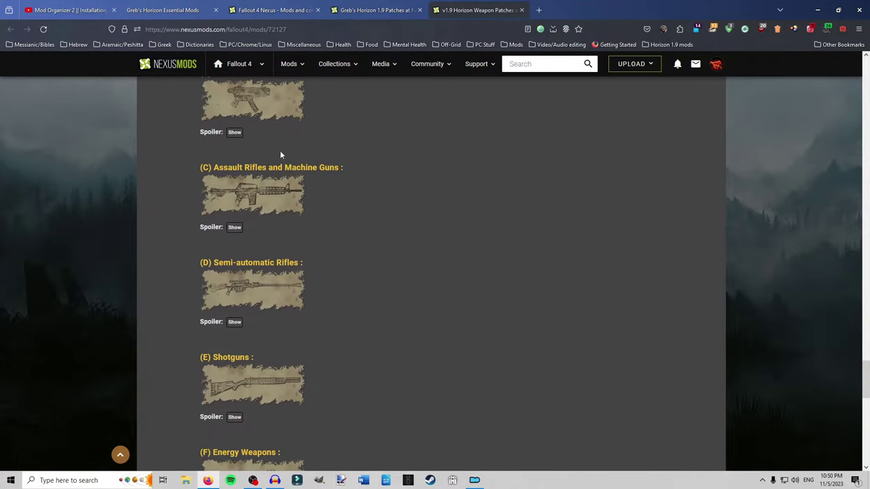
Expand the Submachine Guns patch list and scroll through it.
{"action": "left_click", "coordinate": [235, 133]}
{"action": "scroll", "coordinate": [393, 202], "scroll_direction": "down", "scroll_amount": 6}
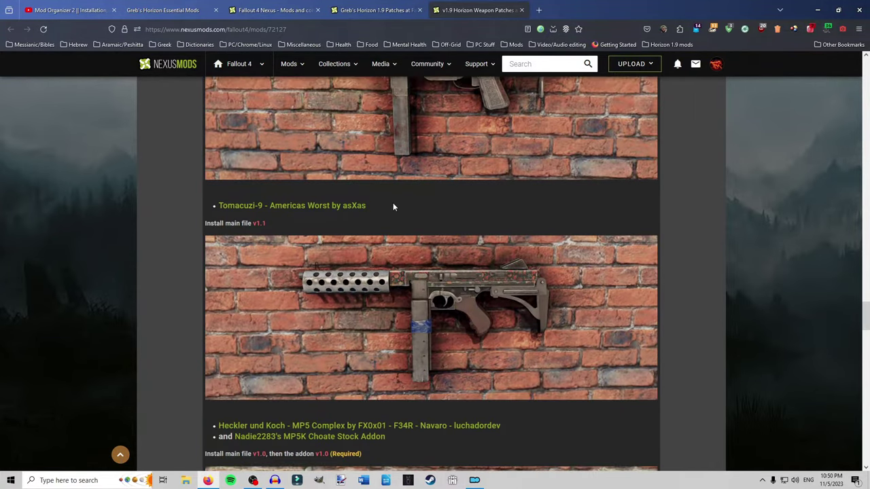
{"action": "scroll", "coordinate": [391, 209], "scroll_direction": "down", "scroll_amount": 10}
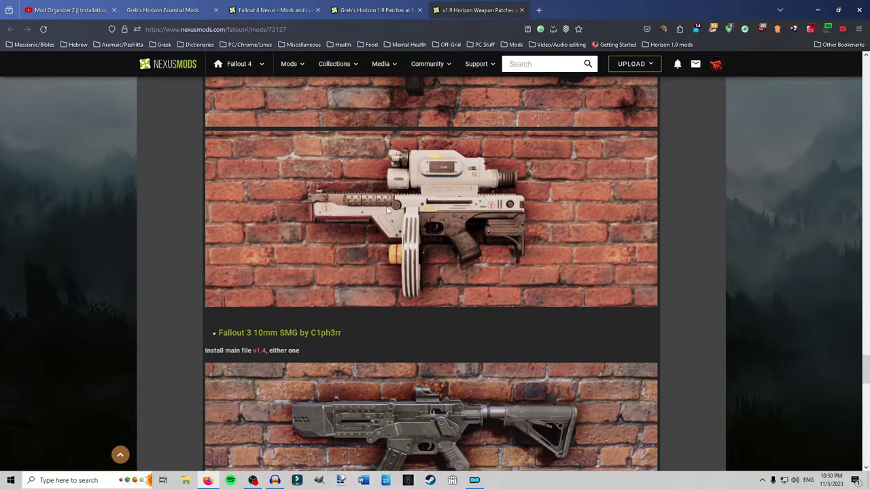
{"action": "scroll", "coordinate": [386, 211], "scroll_direction": "down", "scroll_amount": 3}
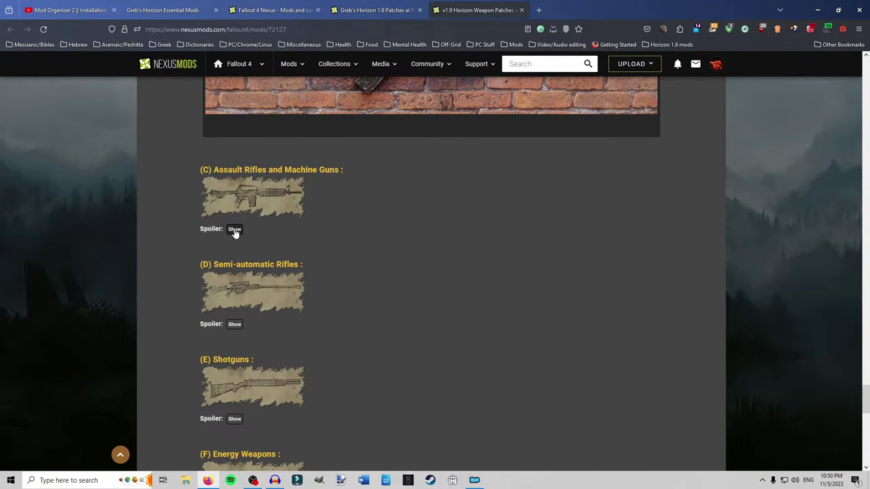
Expand the Assault Rifles and Machine Guns patch entries and read through them.
{"action": "left_click", "coordinate": [234, 229]}
{"action": "scroll", "coordinate": [384, 247], "scroll_direction": "up", "scroll_amount": 2}
{"action": "scroll", "coordinate": [398, 256], "scroll_direction": "down", "scroll_amount": 4}
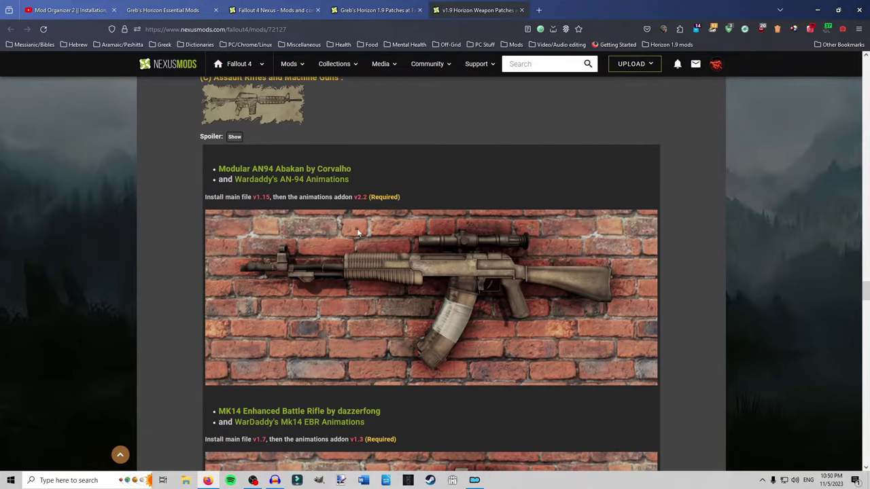
{"action": "scroll", "coordinate": [272, 173], "scroll_direction": "down", "scroll_amount": 4}
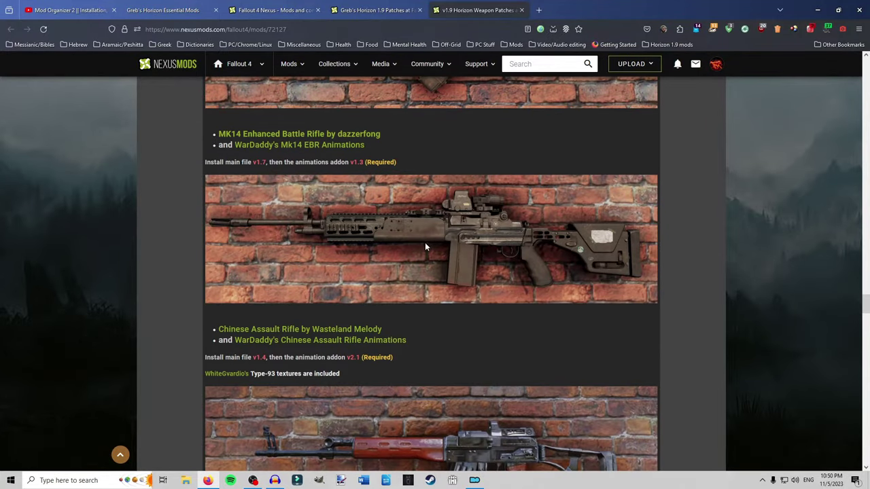
{"action": "scroll", "coordinate": [354, 197], "scroll_direction": "down", "scroll_amount": 2}
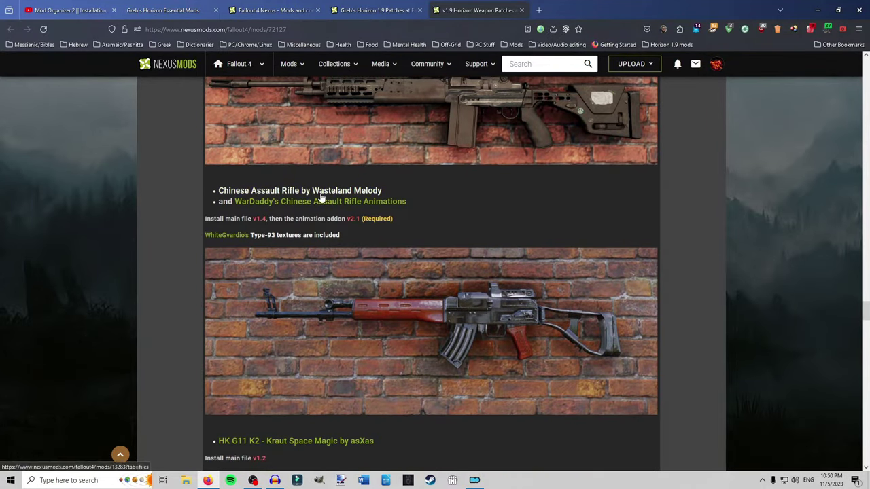
{"action": "scroll", "coordinate": [359, 203], "scroll_direction": "down", "scroll_amount": 5}
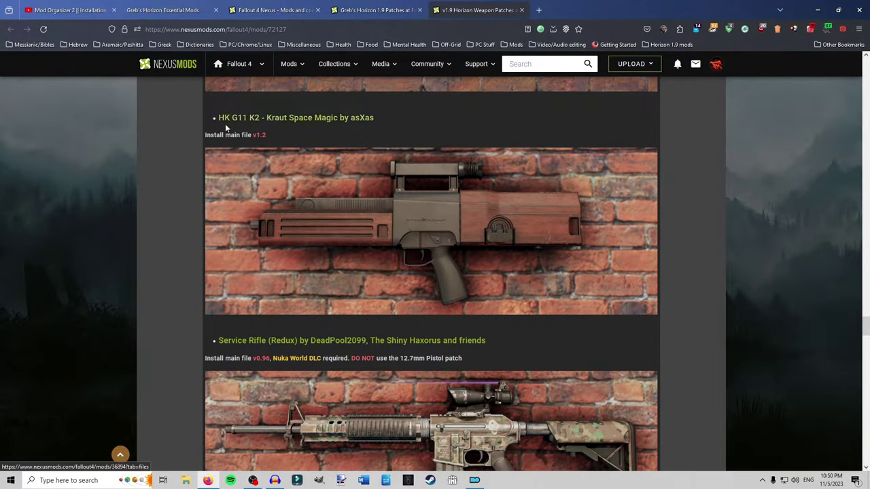
{"action": "scroll", "coordinate": [413, 208], "scroll_direction": "down", "scroll_amount": 3}
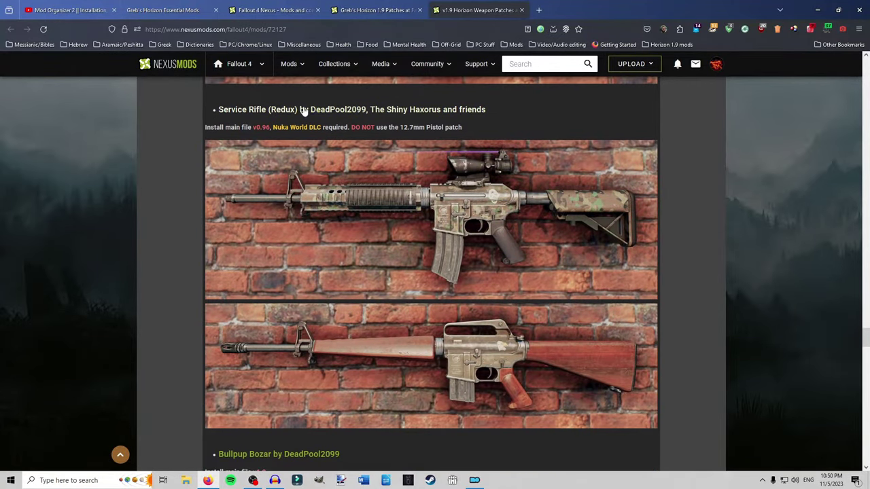
{"action": "scroll", "coordinate": [383, 246], "scroll_direction": "down", "scroll_amount": 4}
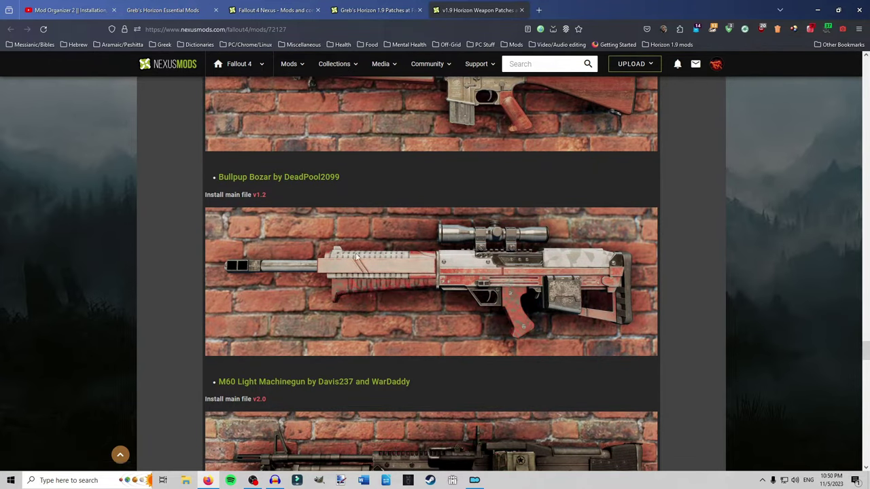
{"action": "scroll", "coordinate": [163, 269], "scroll_direction": "down", "scroll_amount": 3}
{"action": "scroll", "coordinate": [349, 216], "scroll_direction": "down", "scroll_amount": 4}
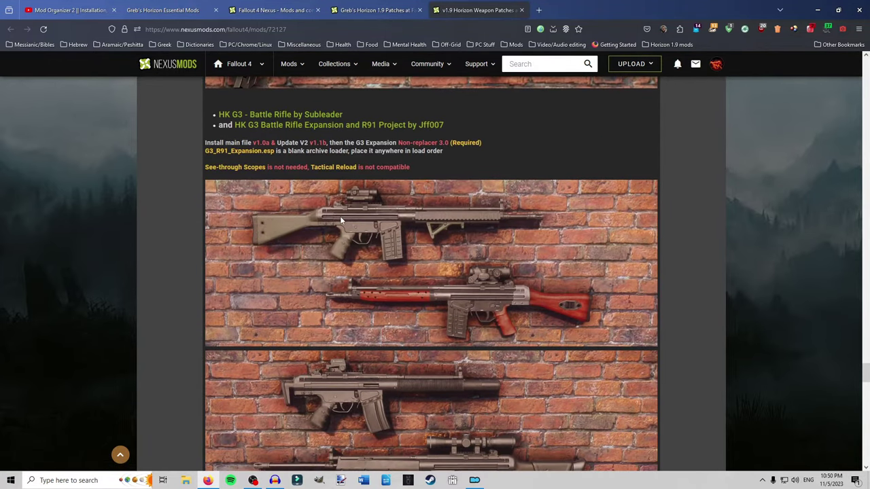
{"action": "scroll", "coordinate": [353, 194], "scroll_direction": "down", "scroll_amount": 12}
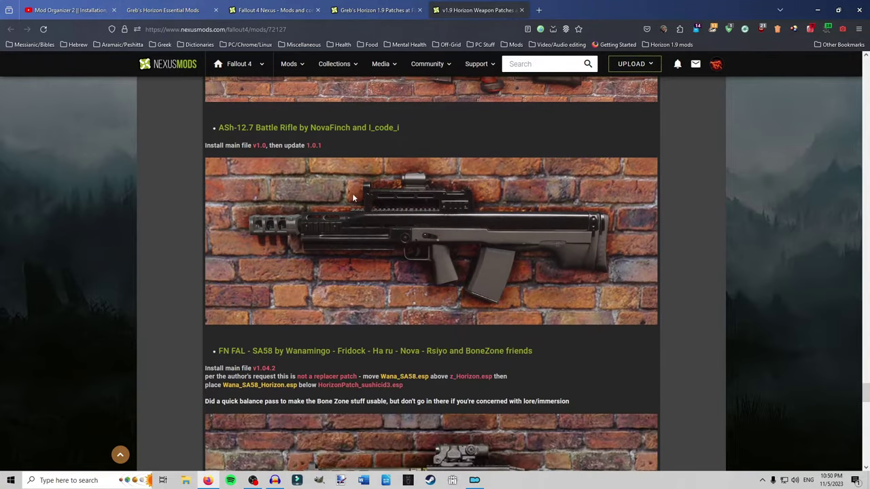
{"action": "scroll", "coordinate": [235, 192], "scroll_direction": "down", "scroll_amount": 3}
{"action": "scroll", "coordinate": [237, 190], "scroll_direction": "up", "scroll_amount": 3}
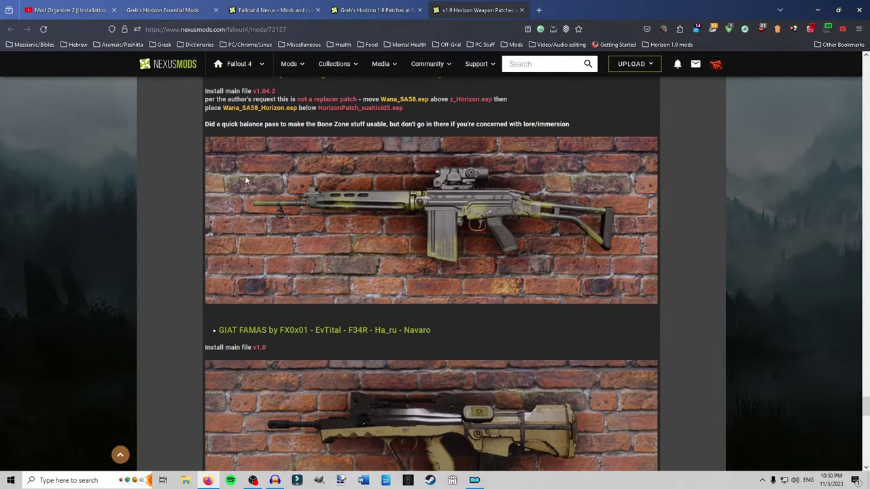
{"action": "scroll", "coordinate": [327, 132], "scroll_direction": "up", "scroll_amount": 1}
{"action": "scroll", "coordinate": [194, 189], "scroll_direction": "down", "scroll_amount": 6}
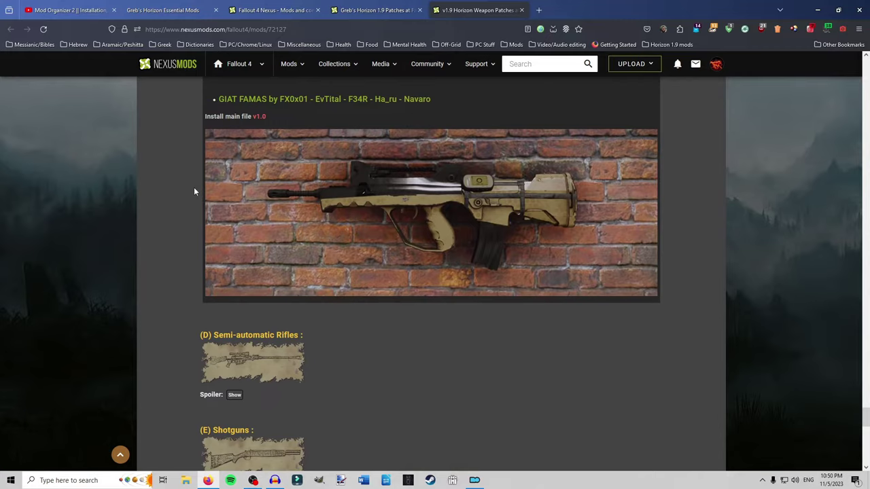
Expand the Semi-automatic Rifles patch entries and scroll through them.
{"action": "left_click", "coordinate": [235, 210]}
{"action": "scroll", "coordinate": [274, 119], "scroll_direction": "down", "scroll_amount": 2}
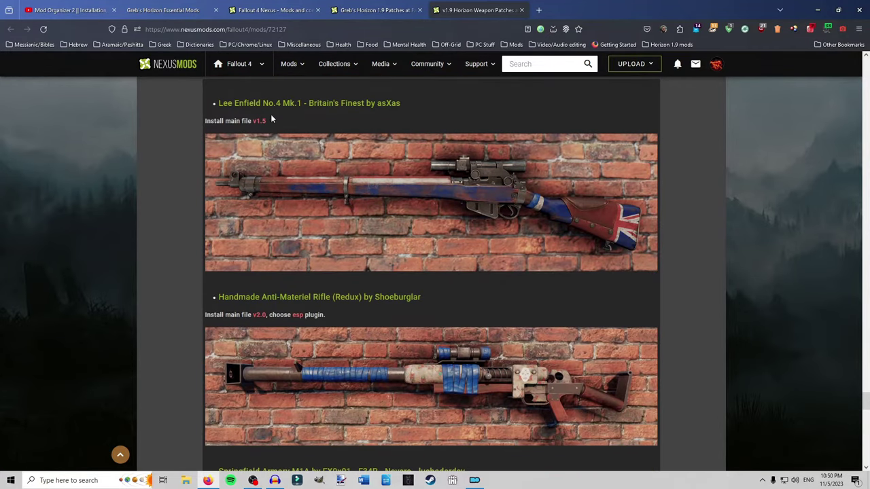
{"action": "scroll", "coordinate": [290, 201], "scroll_direction": "down", "scroll_amount": 4}
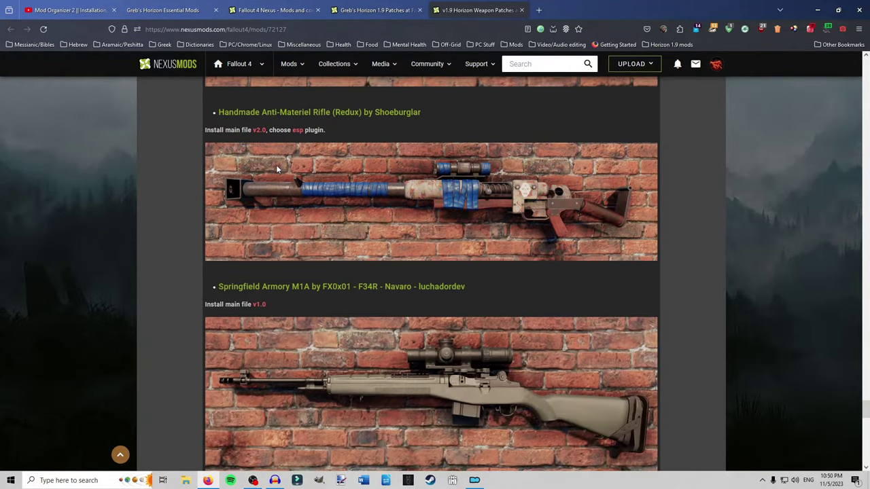
{"action": "scroll", "coordinate": [268, 155], "scroll_direction": "up", "scroll_amount": 2}
{"action": "scroll", "coordinate": [276, 129], "scroll_direction": "down", "scroll_amount": 3}
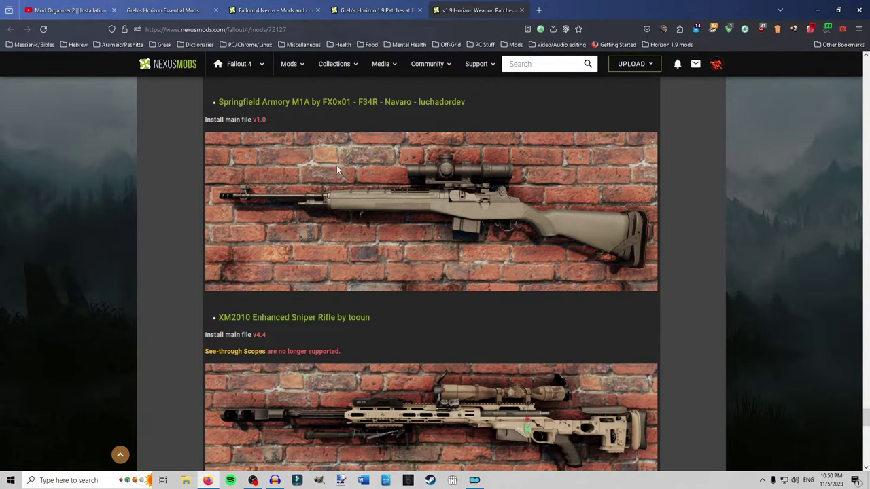
{"action": "scroll", "coordinate": [336, 165], "scroll_direction": "down", "scroll_amount": 3}
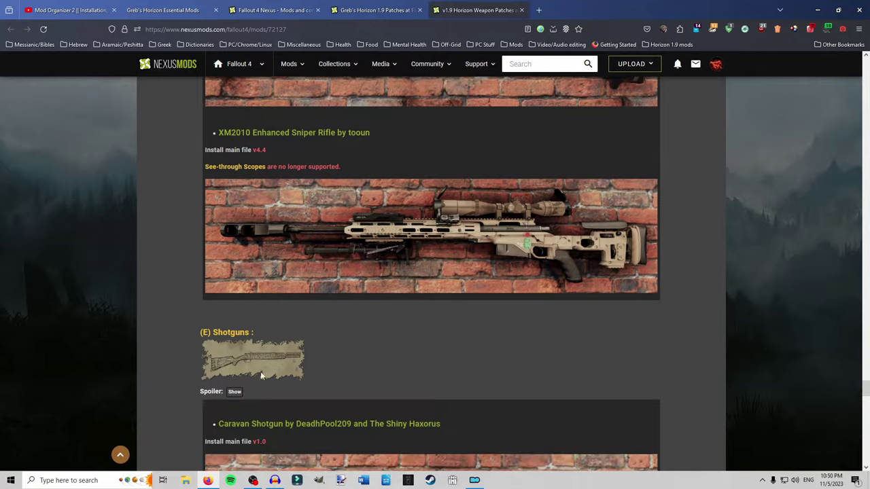
{"action": "scroll", "coordinate": [265, 366], "scroll_direction": "down", "scroll_amount": 4}
{"action": "scroll", "coordinate": [249, 153], "scroll_direction": "down", "scroll_amount": 2}
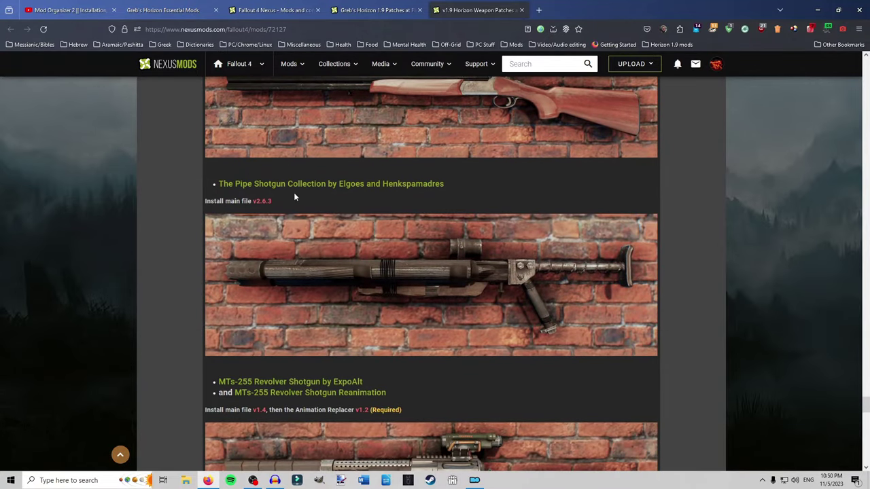
{"action": "scroll", "coordinate": [294, 195], "scroll_direction": "down", "scroll_amount": 3}
{"action": "scroll", "coordinate": [279, 201], "scroll_direction": "down", "scroll_amount": 2}
{"action": "scroll", "coordinate": [277, 202], "scroll_direction": "down", "scroll_amount": 2}
{"action": "scroll", "coordinate": [276, 204], "scroll_direction": "down", "scroll_amount": 2}
{"action": "scroll", "coordinate": [267, 203], "scroll_direction": "down", "scroll_amount": 5}
Expand the Energy Weapons patch entries and scroll through them.
{"action": "left_click", "coordinate": [235, 273]}
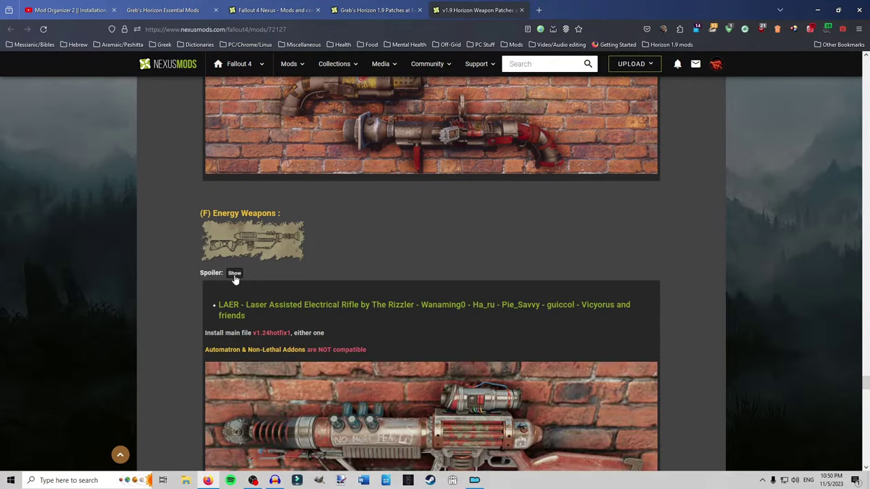
{"action": "scroll", "coordinate": [244, 265], "scroll_direction": "down", "scroll_amount": 3}
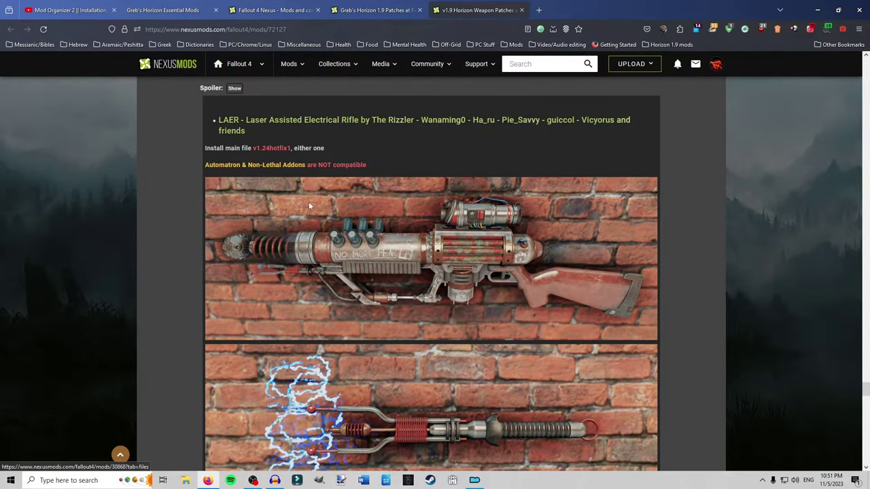
{"action": "scroll", "coordinate": [287, 208], "scroll_direction": "down", "scroll_amount": 6}
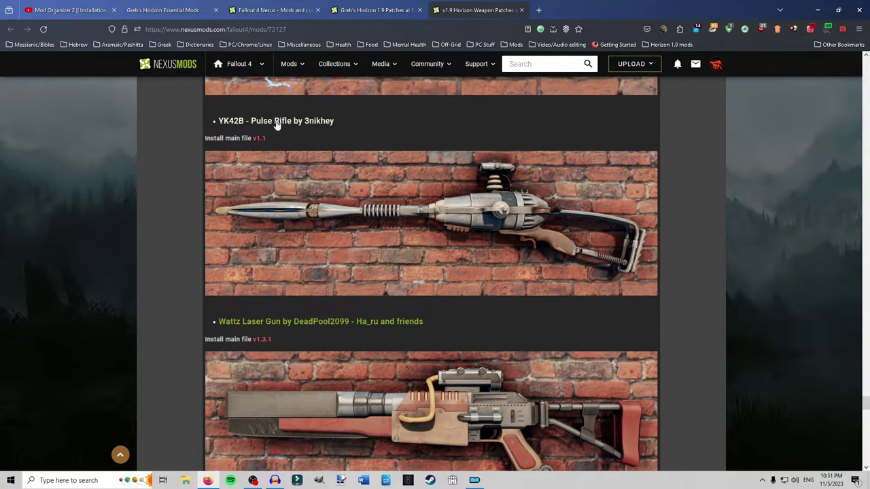
{"action": "scroll", "coordinate": [276, 236], "scroll_direction": "down", "scroll_amount": 3}
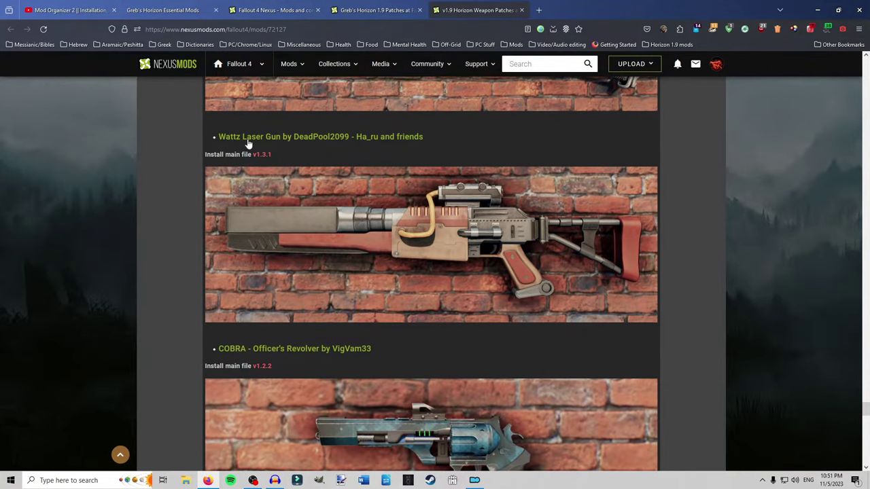
{"action": "scroll", "coordinate": [178, 229], "scroll_direction": "down", "scroll_amount": 2}
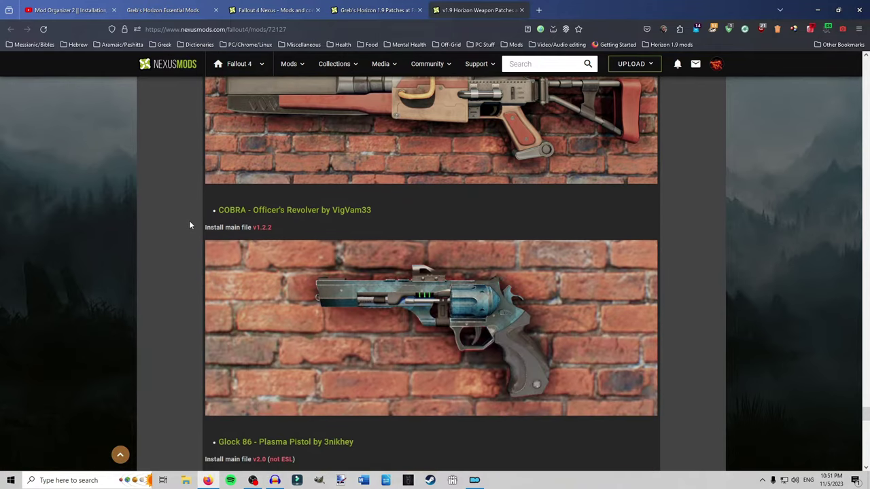
{"action": "scroll", "coordinate": [226, 217], "scroll_direction": "down", "scroll_amount": 5}
{"action": "scroll", "coordinate": [198, 225], "scroll_direction": "down", "scroll_amount": 7}
{"action": "scroll", "coordinate": [211, 244], "scroll_direction": "down", "scroll_amount": 3}
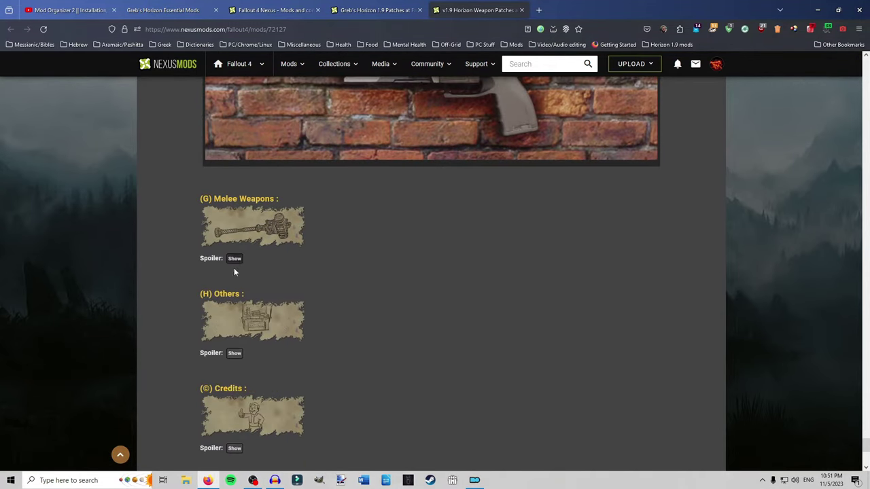
Expand the Melee Weapons patch entries and scroll through them.
{"action": "left_click", "coordinate": [233, 257]}
{"action": "scroll", "coordinate": [272, 251], "scroll_direction": "down", "scroll_amount": 3}
{"action": "scroll", "coordinate": [242, 235], "scroll_direction": "down", "scroll_amount": 12}
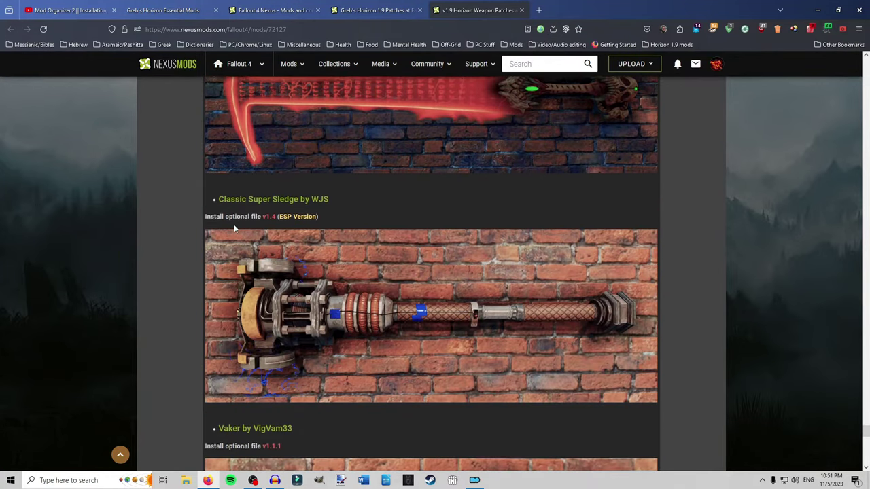
{"action": "scroll", "coordinate": [233, 225], "scroll_direction": "down", "scroll_amount": 6}
{"action": "scroll", "coordinate": [197, 237], "scroll_direction": "down", "scroll_amount": 3}
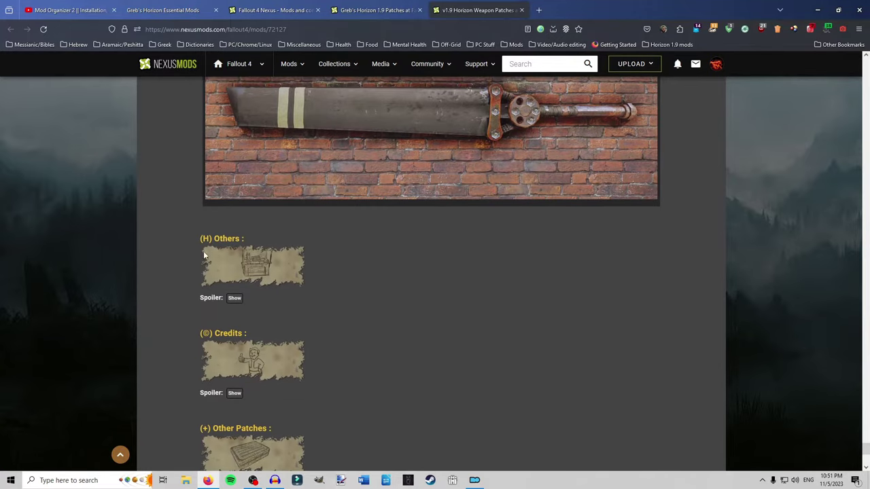
Review the Others patches (A Bundle of Tape, Russian Assault Pack, Robco Recon Scope Replacer) and close the weapon patches page.
{"action": "left_click", "coordinate": [233, 297]}
{"action": "scroll", "coordinate": [286, 238], "scroll_direction": "down", "scroll_amount": 3}
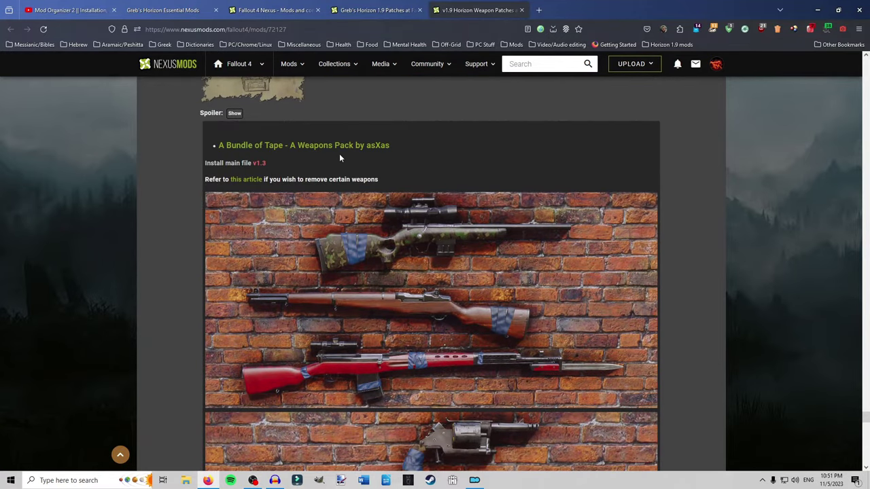
{"action": "scroll", "coordinate": [635, 340], "scroll_direction": "down", "scroll_amount": 5}
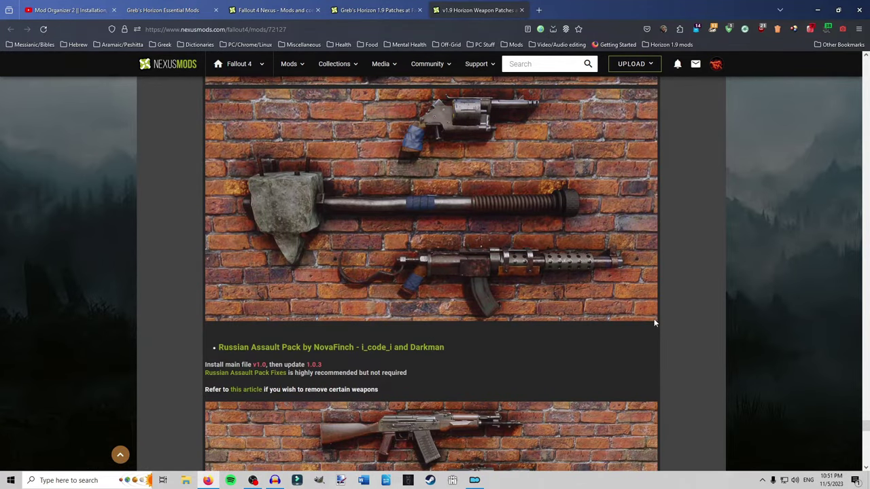
{"action": "scroll", "coordinate": [655, 323], "scroll_direction": "down", "scroll_amount": 3}
{"action": "scroll", "coordinate": [297, 123], "scroll_direction": "up", "scroll_amount": 1}
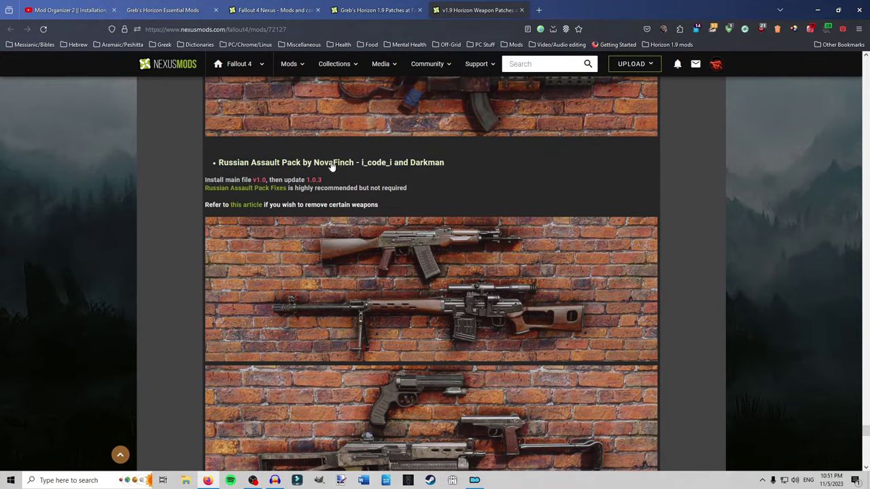
{"action": "scroll", "coordinate": [332, 162], "scroll_direction": "down", "scroll_amount": 4}
{"action": "scroll", "coordinate": [334, 170], "scroll_direction": "down", "scroll_amount": 4}
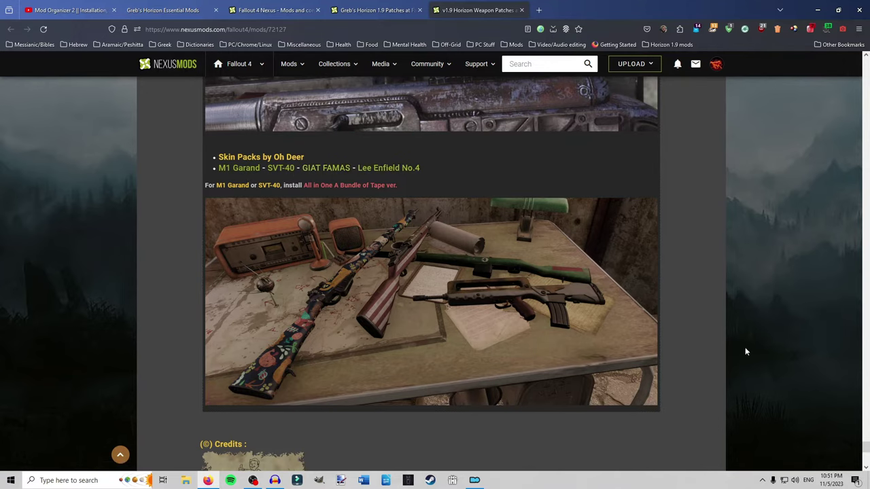
{"action": "scroll", "coordinate": [324, 125], "scroll_direction": "down", "scroll_amount": 2}
{"action": "scroll", "coordinate": [443, 107], "scroll_direction": "up", "scroll_amount": 6}
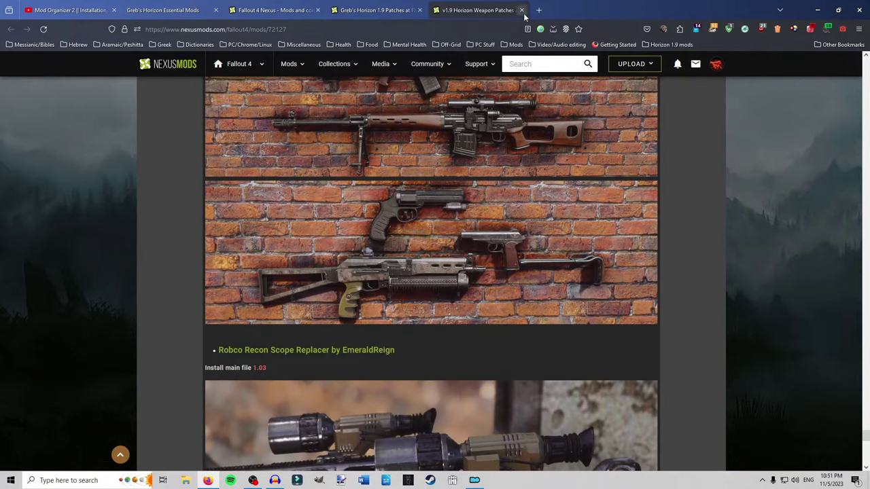
{"action": "left_click", "coordinate": [522, 10]}
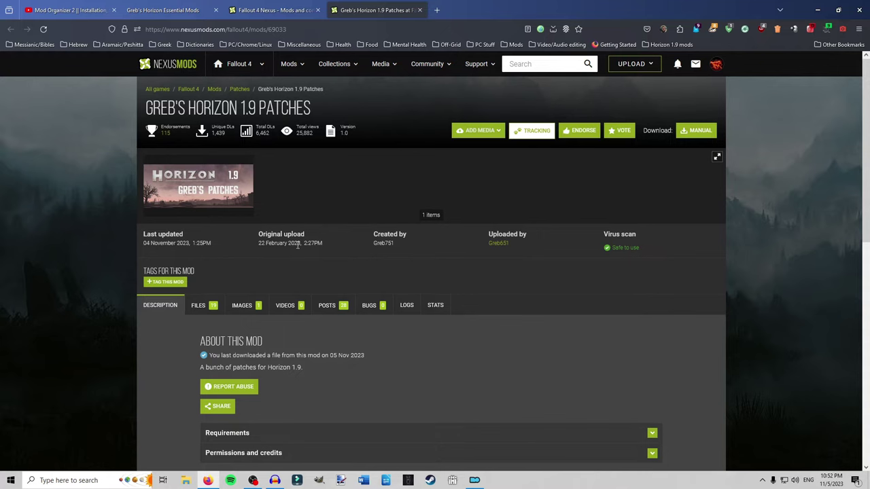
Scroll down to the patch list, from Backpacks of the Commonwealth to Who's The General.
{"action": "scroll", "coordinate": [383, 313], "scroll_direction": "down", "scroll_amount": 4}
{"action": "scroll", "coordinate": [270, 221], "scroll_direction": "down", "scroll_amount": 1}
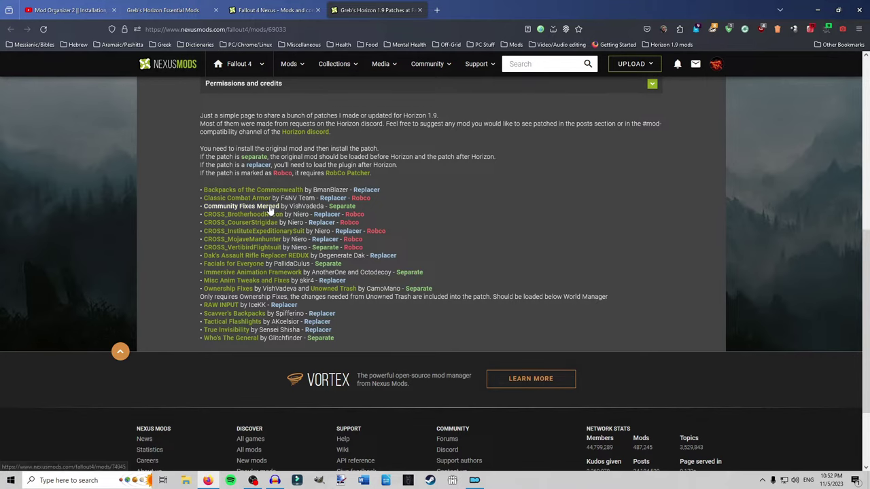
{"action": "right_click", "coordinate": [270, 210]}
{"action": "left_click", "coordinate": [292, 193]}
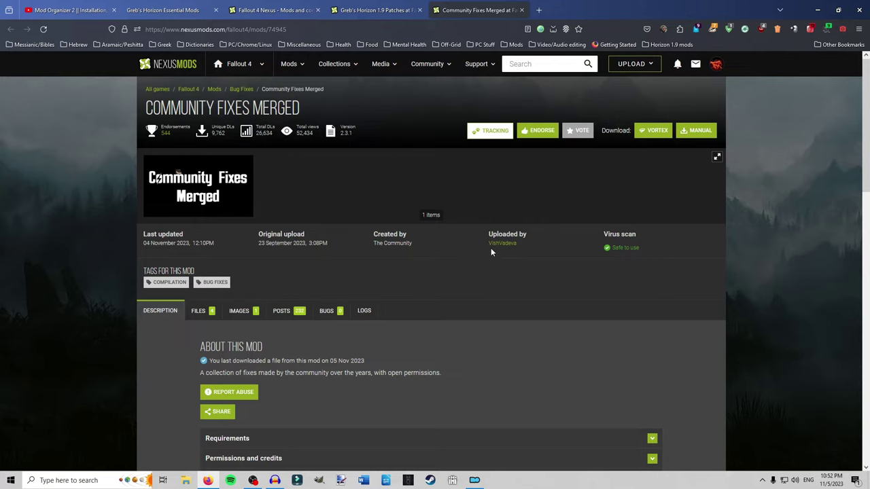
{"action": "scroll", "coordinate": [378, 311], "scroll_direction": "down", "scroll_amount": 7}
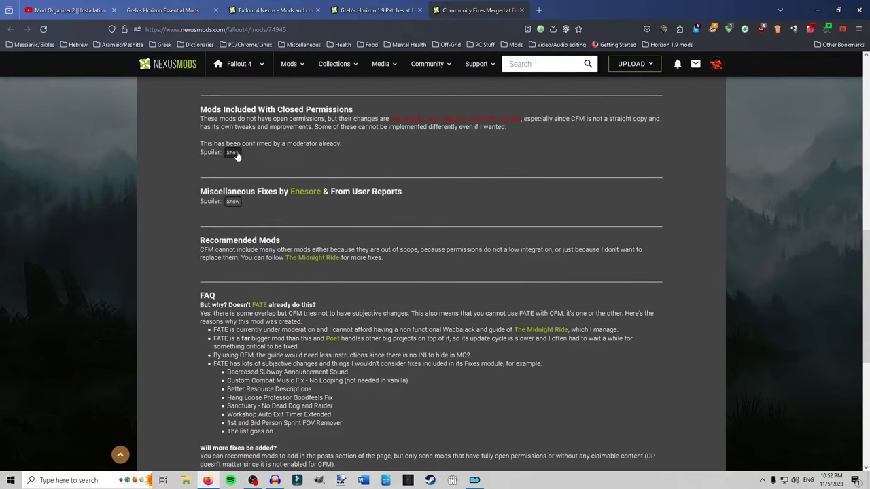
{"action": "left_click", "coordinate": [232, 153]}
{"action": "scroll", "coordinate": [272, 192], "scroll_direction": "up", "scroll_amount": 2}
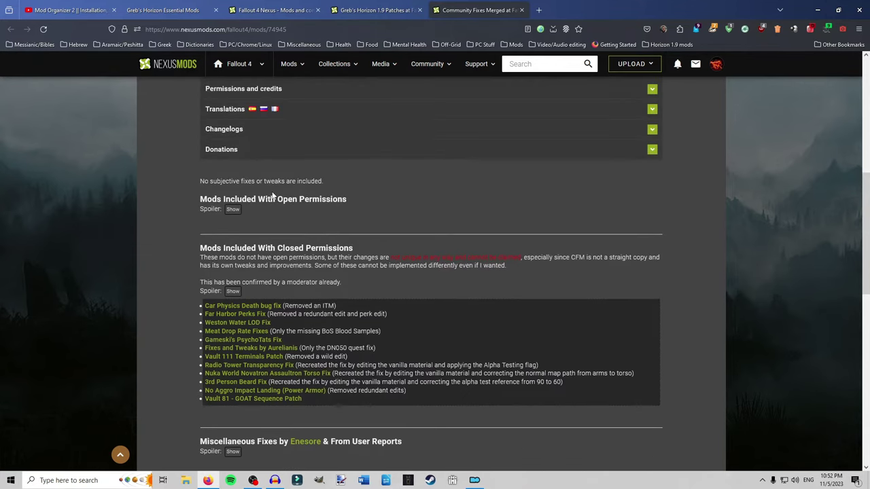
{"action": "left_click", "coordinate": [233, 209]}
{"action": "scroll", "coordinate": [288, 215], "scroll_direction": "down", "scroll_amount": 2}
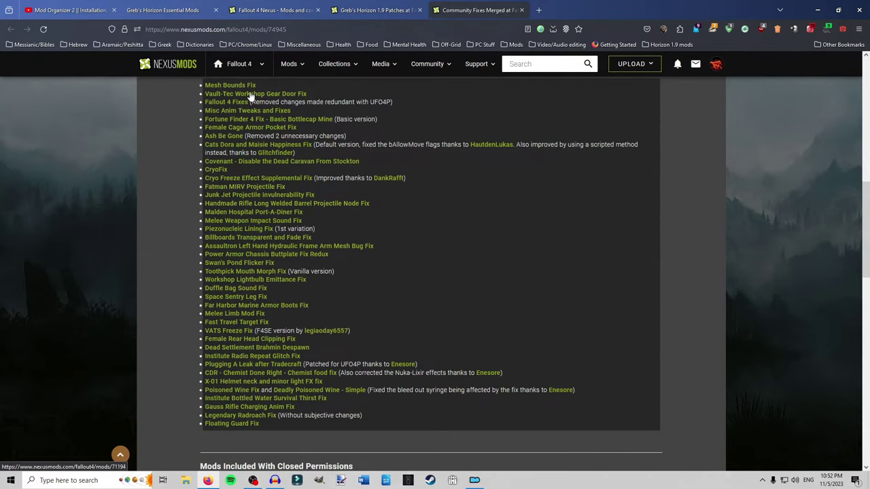
{"action": "scroll", "coordinate": [232, 318], "scroll_direction": "down", "scroll_amount": 4}
{"action": "scroll", "coordinate": [232, 318], "scroll_direction": "down", "scroll_amount": 1}
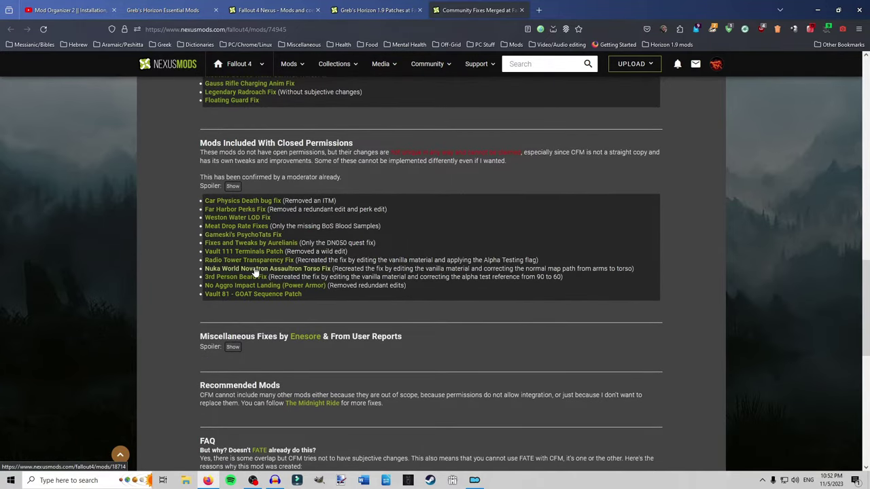
{"action": "scroll", "coordinate": [256, 272], "scroll_direction": "down", "scroll_amount": 2}
{"action": "left_click", "coordinate": [235, 255]}
{"action": "scroll", "coordinate": [272, 255], "scroll_direction": "down", "scroll_amount": 5}
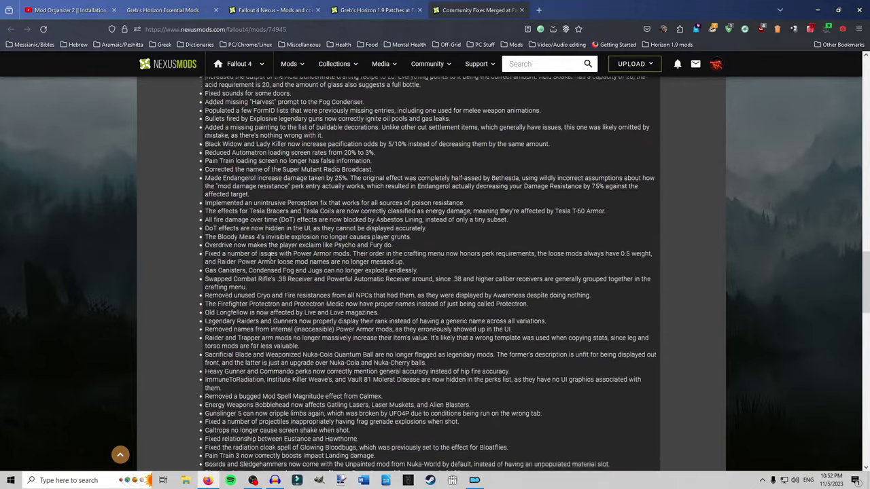
{"action": "scroll", "coordinate": [270, 260], "scroll_direction": "down", "scroll_amount": 20}
{"action": "scroll", "coordinate": [253, 253], "scroll_direction": "up", "scroll_amount": 1}
{"action": "scroll", "coordinate": [255, 248], "scroll_direction": "up", "scroll_amount": 20}
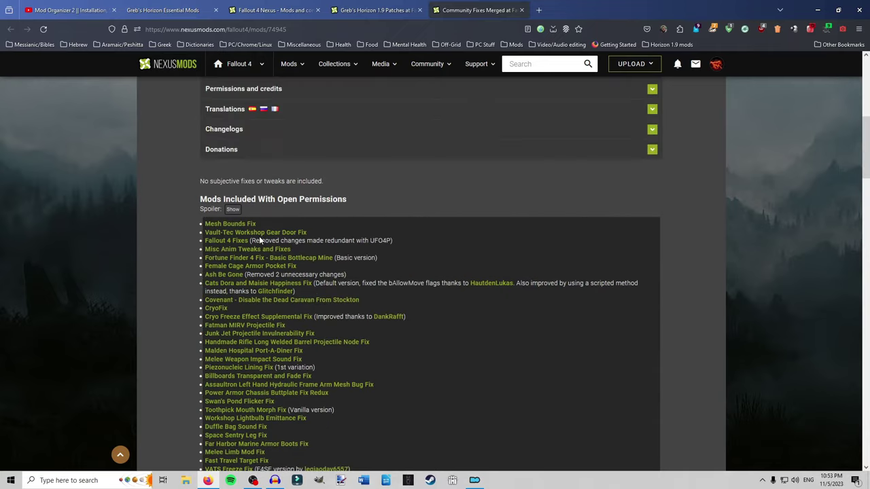
{"action": "scroll", "coordinate": [259, 236], "scroll_direction": "up", "scroll_amount": 3}
{"action": "left_click", "coordinate": [522, 9]}
{"action": "scroll", "coordinate": [284, 211], "scroll_direction": "up", "scroll_amount": 1}
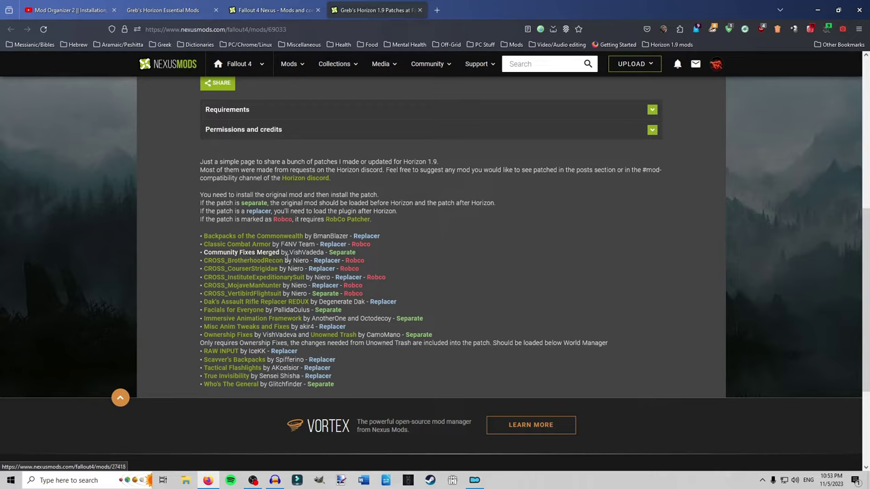
{"action": "right_click", "coordinate": [277, 308]}
{"action": "left_click", "coordinate": [306, 10]}
{"action": "key", "text": "ctrl+t"}
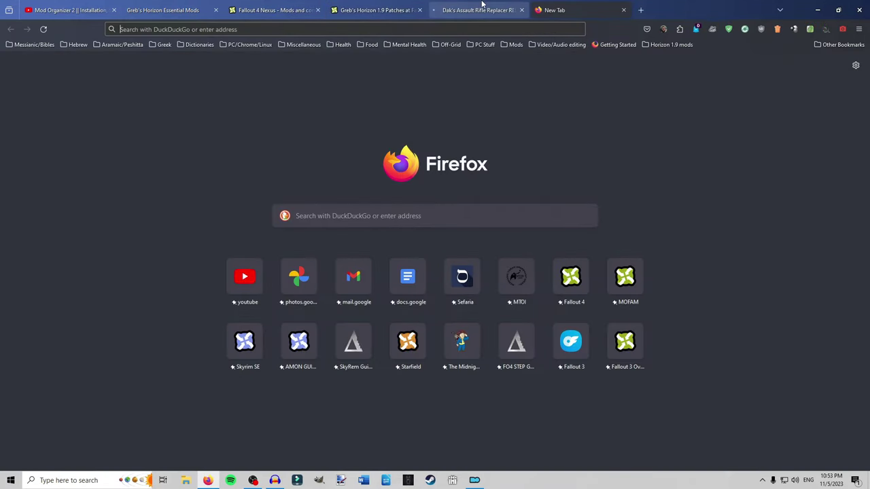
{"action": "left_click", "coordinate": [484, 7]}
{"action": "left_click", "coordinate": [624, 9]}
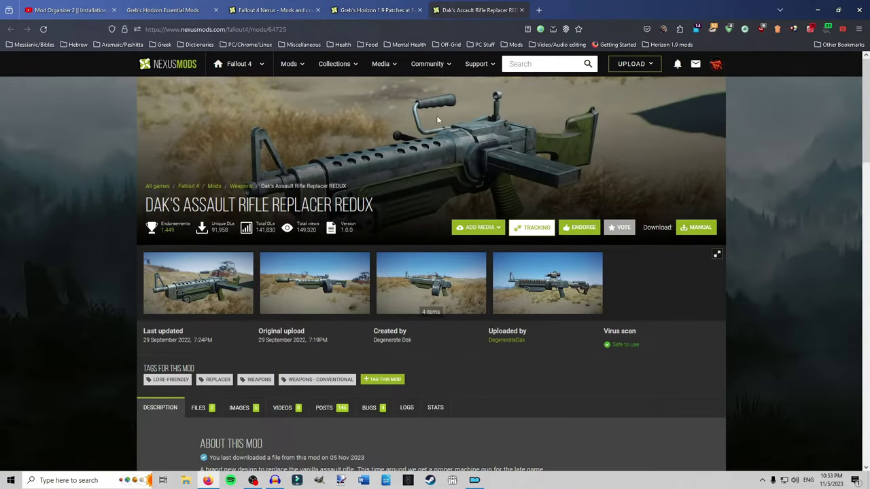
{"action": "left_click", "coordinate": [521, 10]}
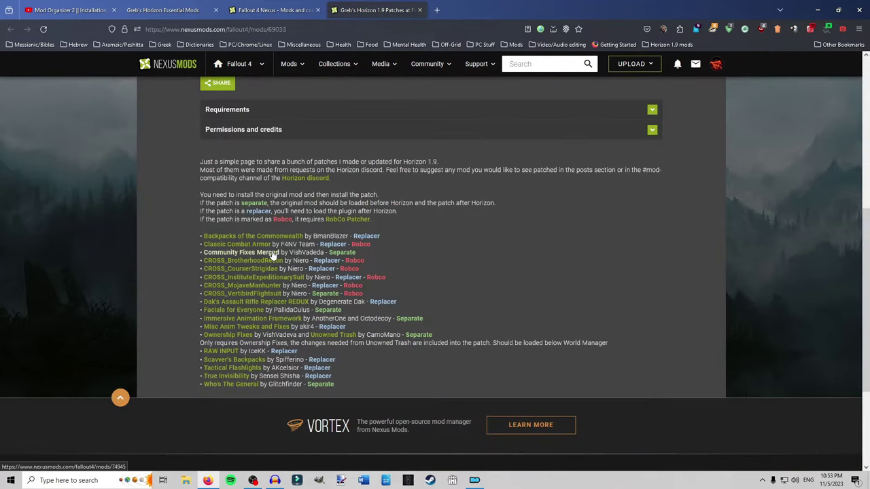
{"action": "right_click", "coordinate": [235, 317]}
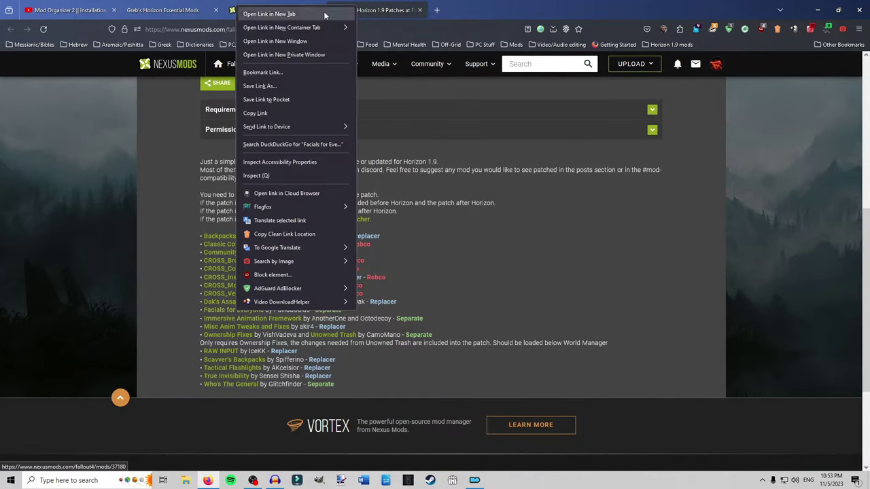
{"action": "left_click", "coordinate": [281, 9]}
{"action": "left_click", "coordinate": [476, 10]}
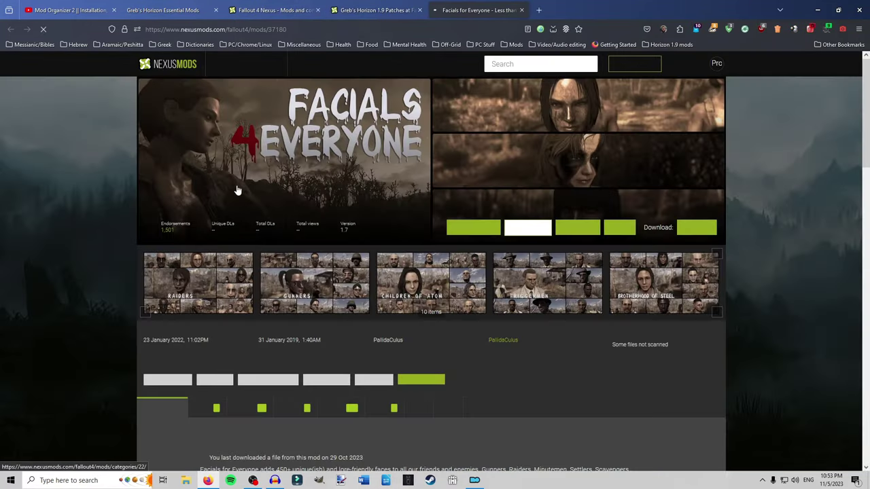
{"action": "scroll", "coordinate": [238, 188], "scroll_direction": "down", "scroll_amount": 3}
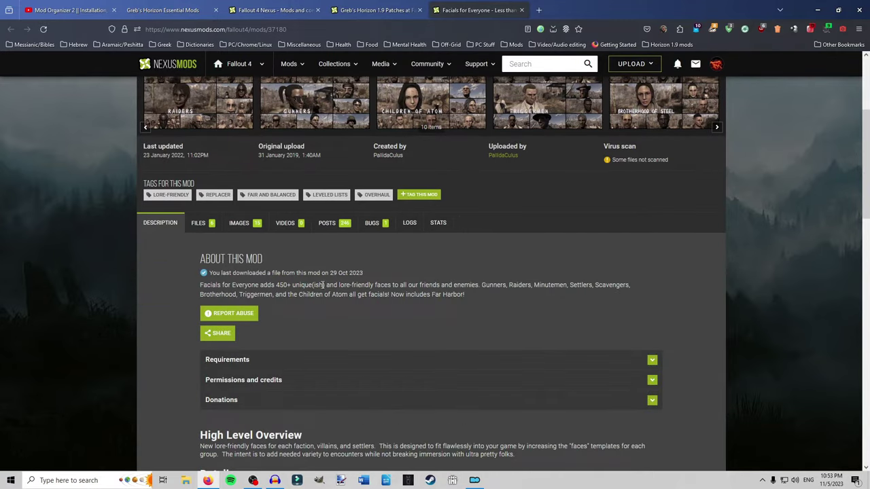
{"action": "scroll", "coordinate": [384, 329], "scroll_direction": "down", "scroll_amount": 1}
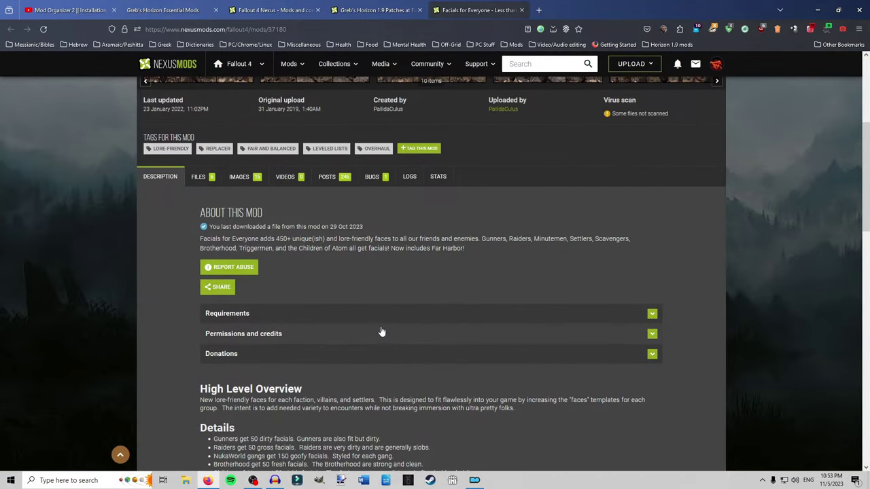
{"action": "scroll", "coordinate": [381, 332], "scroll_direction": "up", "scroll_amount": 2}
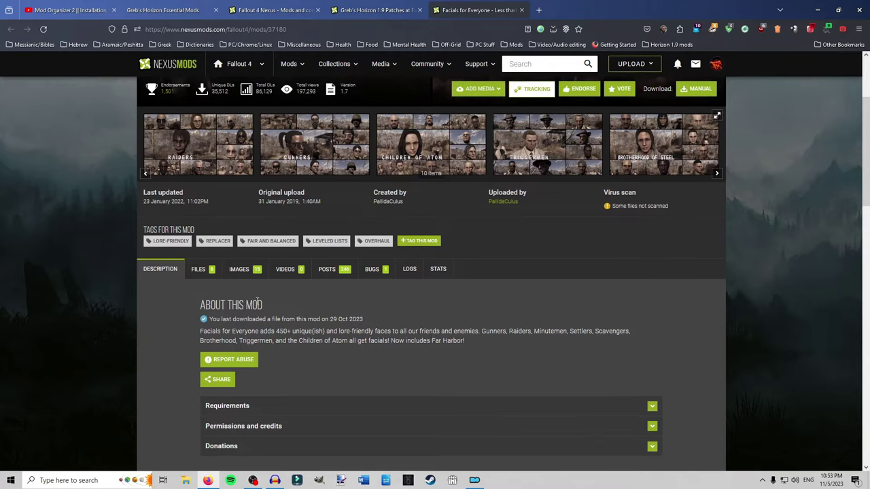
{"action": "scroll", "coordinate": [257, 303], "scroll_direction": "up", "scroll_amount": 1}
{"action": "left_click", "coordinate": [199, 201]}
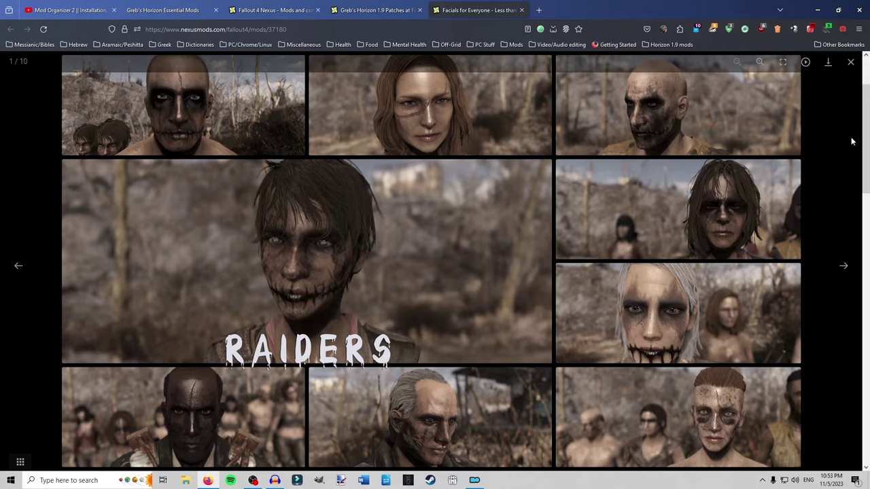
{"action": "key", "text": "Right"}
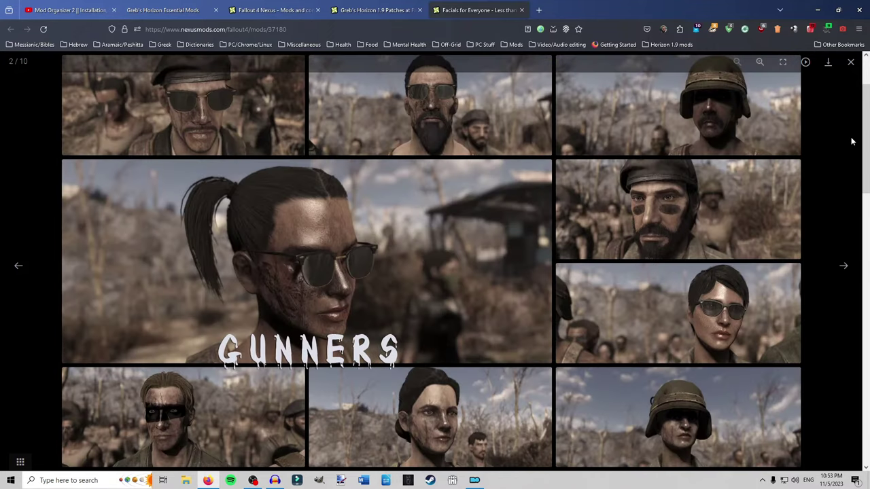
{"action": "key", "text": "Right"}
{"action": "key", "text": "Right"}
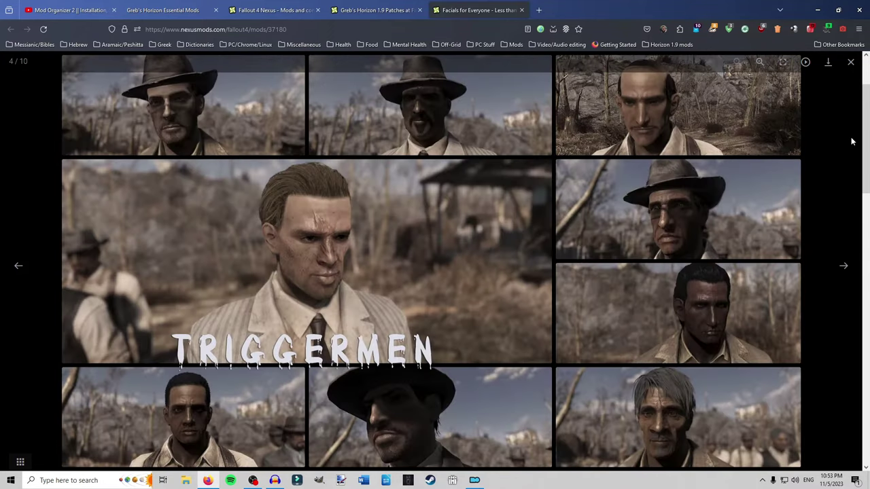
{"action": "key", "text": "Right"}
{"action": "key", "text": "Right"}
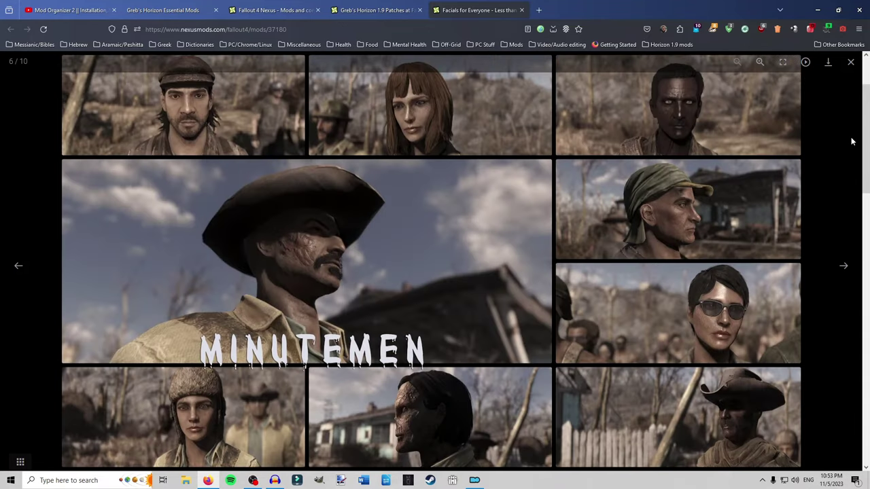
{"action": "key", "text": "Right"}
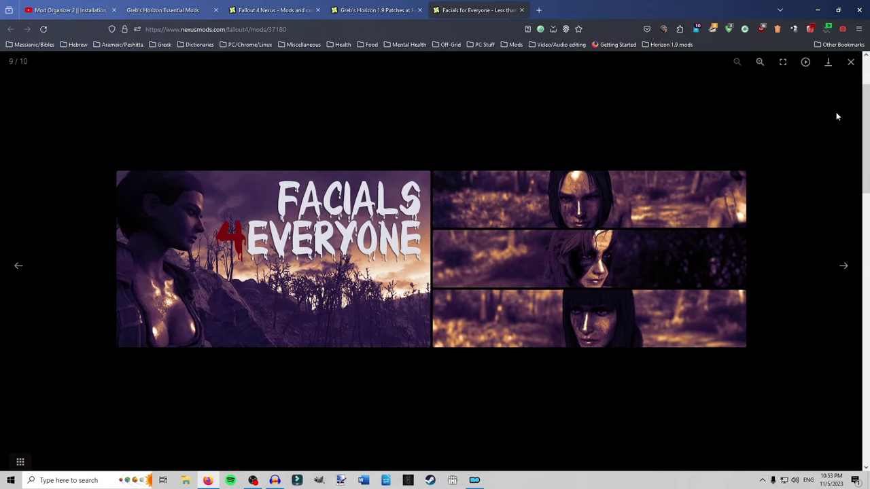
{"action": "left_click", "coordinate": [850, 62]}
{"action": "left_click", "coordinate": [521, 10]}
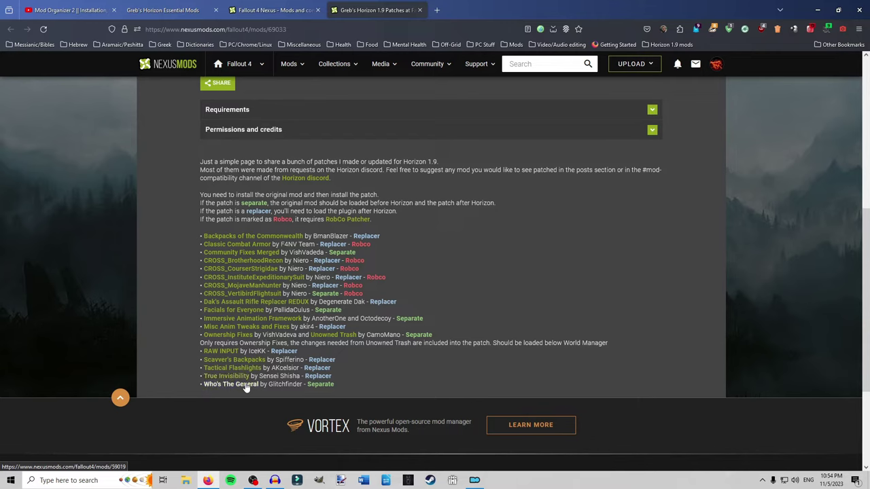
Close the 1.9 Patches page and open the Horizon Wiki link from Essential Mods in a new tab.
{"action": "left_click", "coordinate": [420, 10]}
{"action": "left_click", "coordinate": [184, 11]}
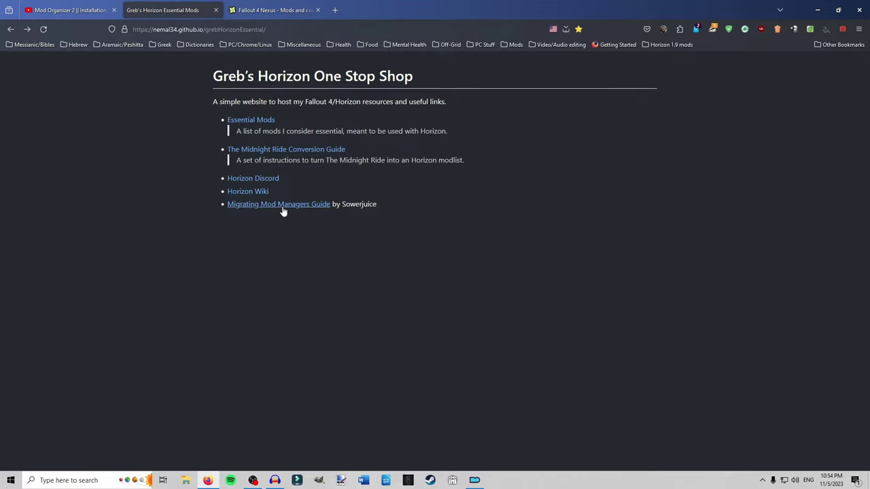
{"action": "right_click", "coordinate": [253, 192]}
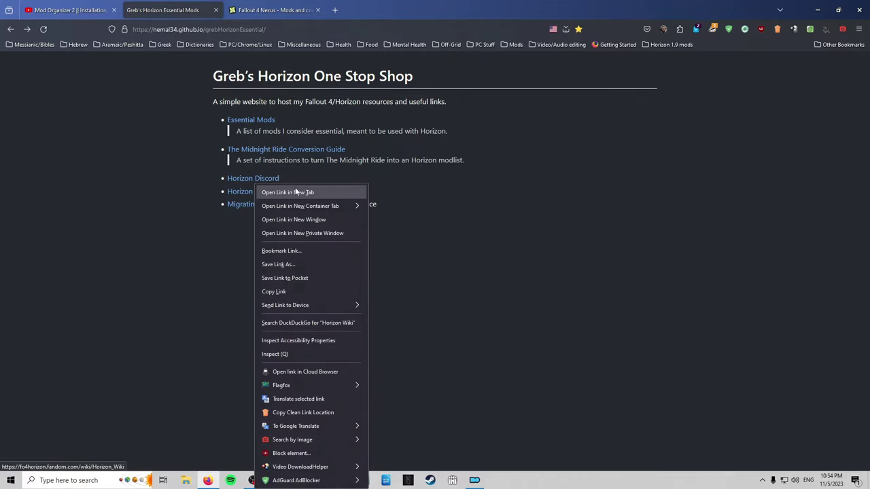
{"action": "left_click", "coordinate": [266, 193]}
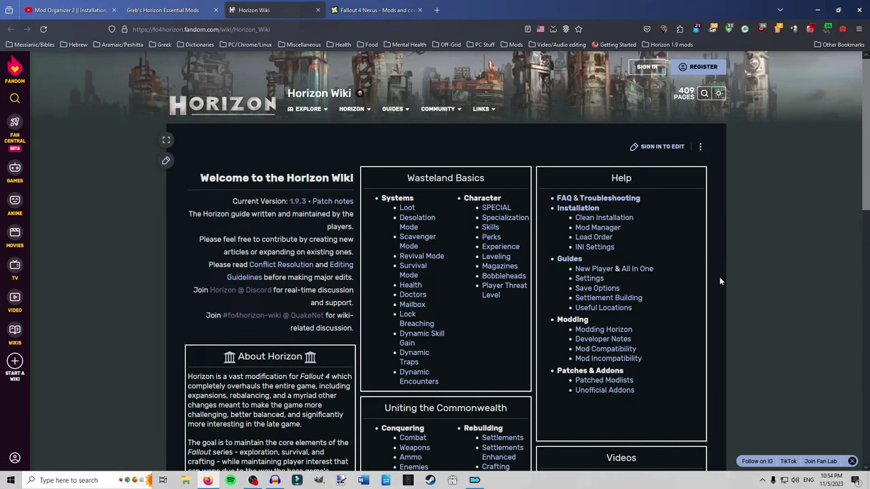
Browse the Horizon Wiki page, then close it.
{"action": "scroll", "coordinate": [714, 275], "scroll_direction": "down", "scroll_amount": 4}
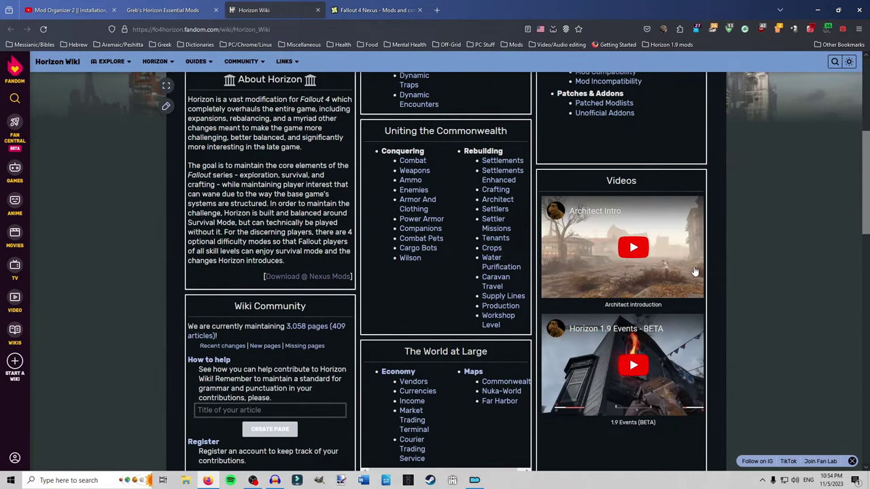
{"action": "scroll", "coordinate": [701, 272], "scroll_direction": "down", "scroll_amount": 3}
{"action": "scroll", "coordinate": [691, 271], "scroll_direction": "up", "scroll_amount": 7}
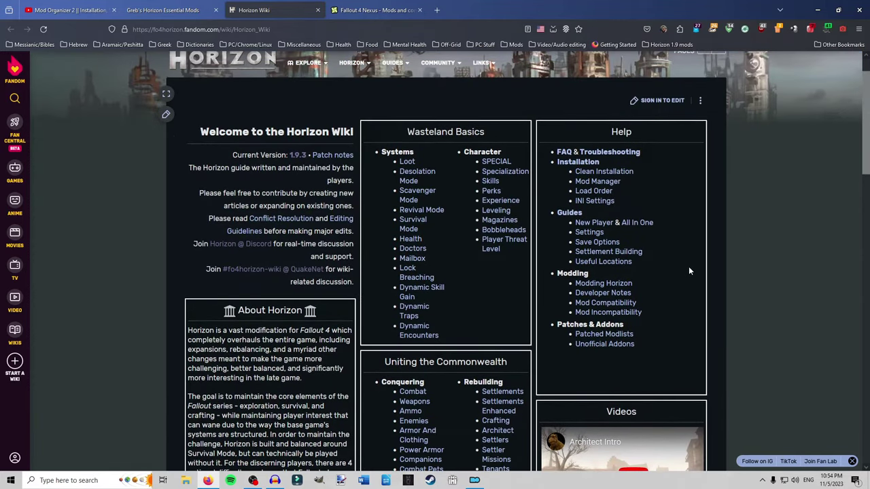
{"action": "scroll", "coordinate": [689, 270], "scroll_direction": "up", "scroll_amount": 1}
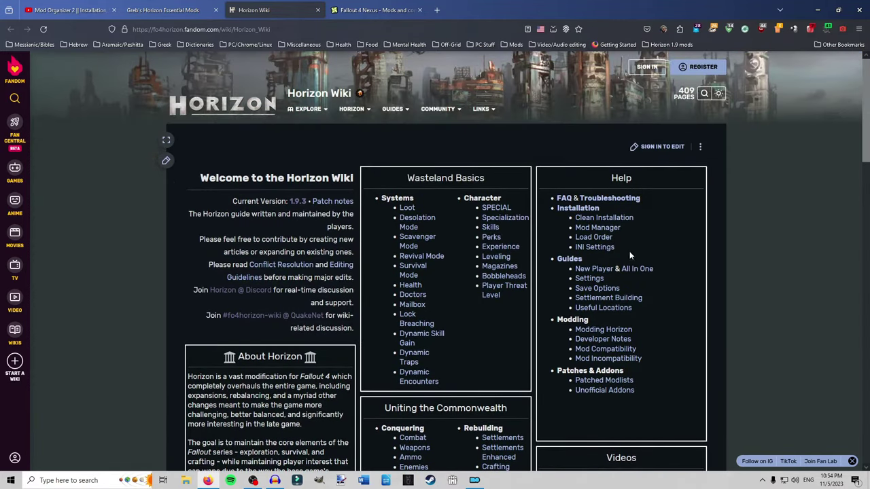
{"action": "left_click", "coordinate": [317, 10]}
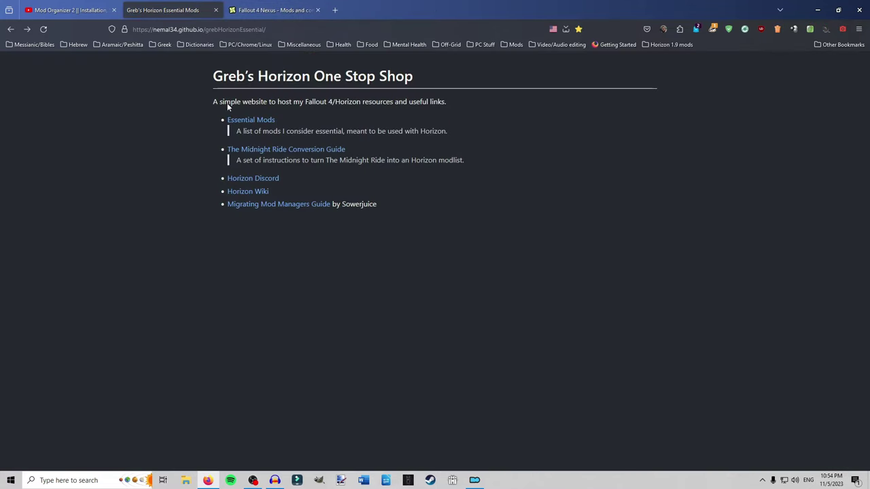
Open the Essential Mods list, then open PRP Lite and Fast Start - Skip Sanctuary Prologue in new tabs.
{"action": "left_click", "coordinate": [266, 125]}
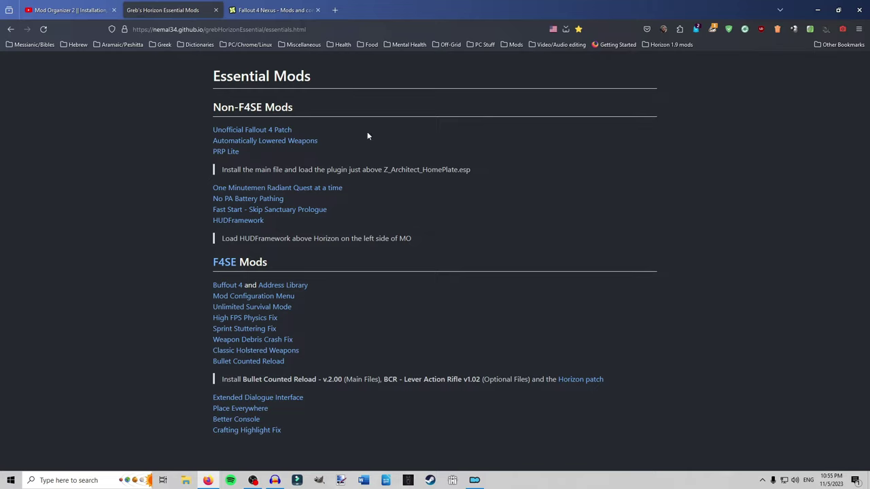
{"action": "right_click", "coordinate": [228, 153]}
{"action": "left_click", "coordinate": [259, 164]}
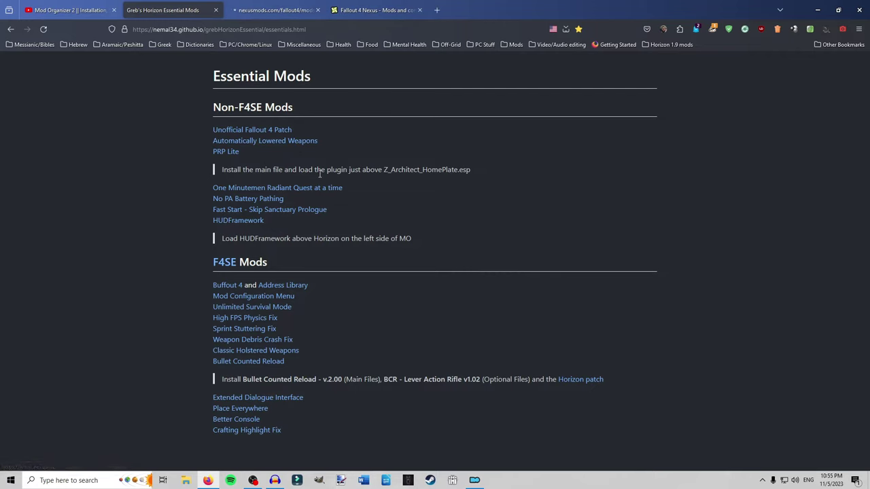
{"action": "right_click", "coordinate": [252, 215]}
{"action": "left_click", "coordinate": [293, 195]}
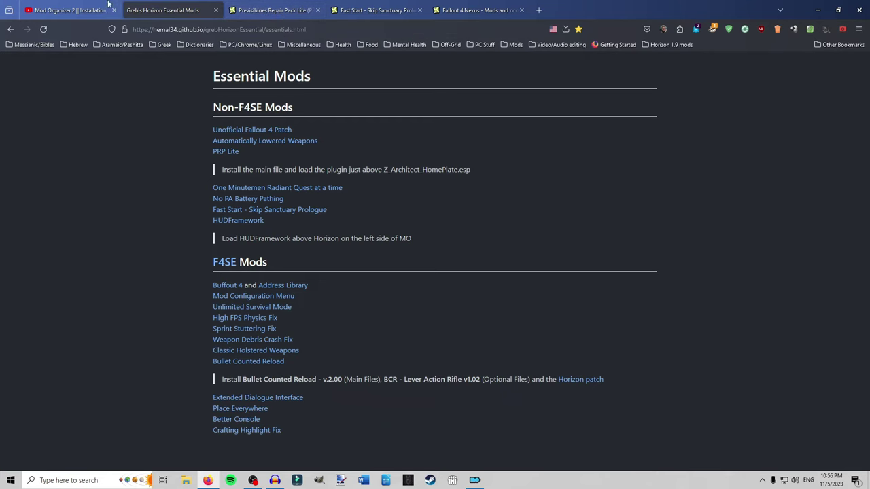
Browse all mods uploaded by the PRPFX author from their profile.
{"action": "left_click", "coordinate": [286, 10]}
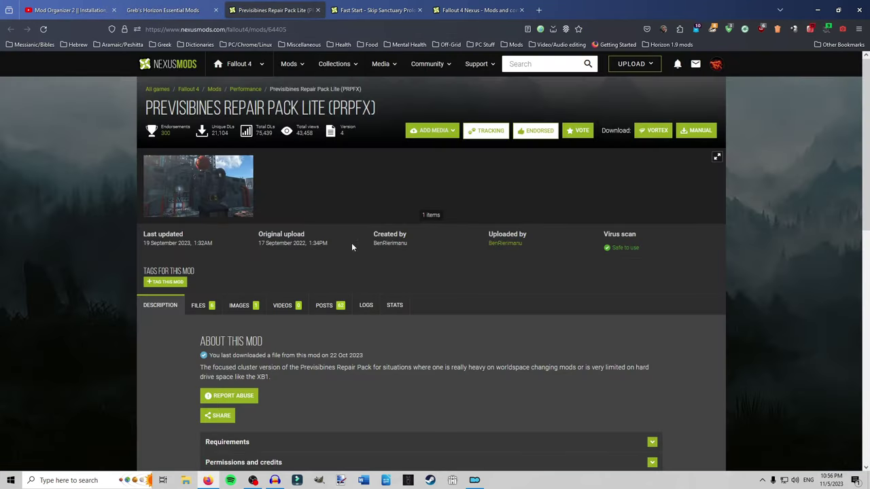
{"action": "left_click", "coordinate": [517, 243]}
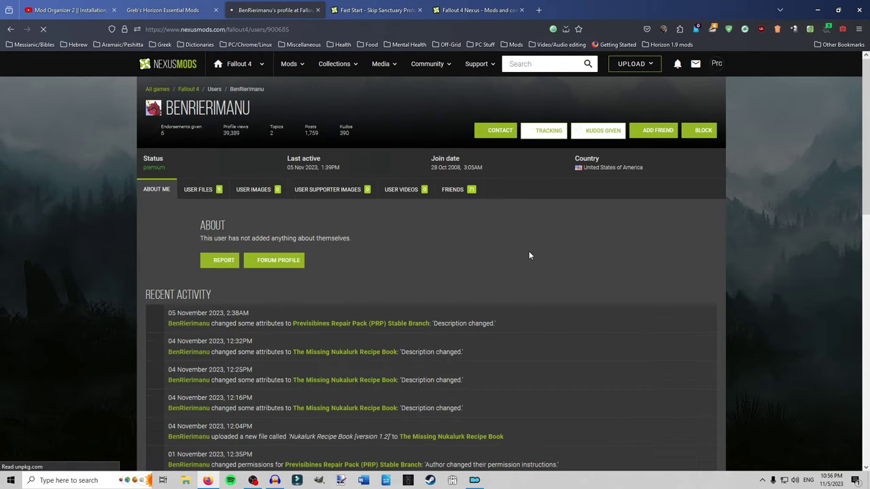
{"action": "left_click", "coordinate": [202, 193]}
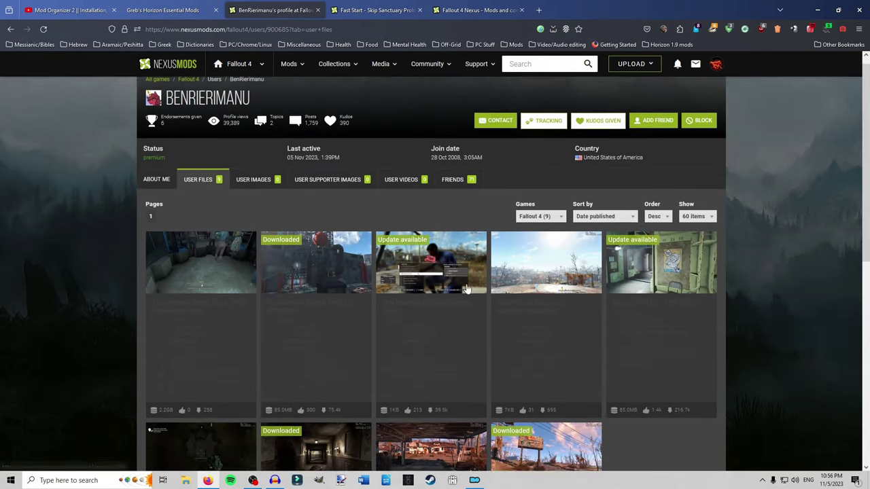
{"action": "scroll", "coordinate": [466, 287], "scroll_direction": "down", "scroll_amount": 3}
{"action": "left_click", "coordinate": [43, 30]}
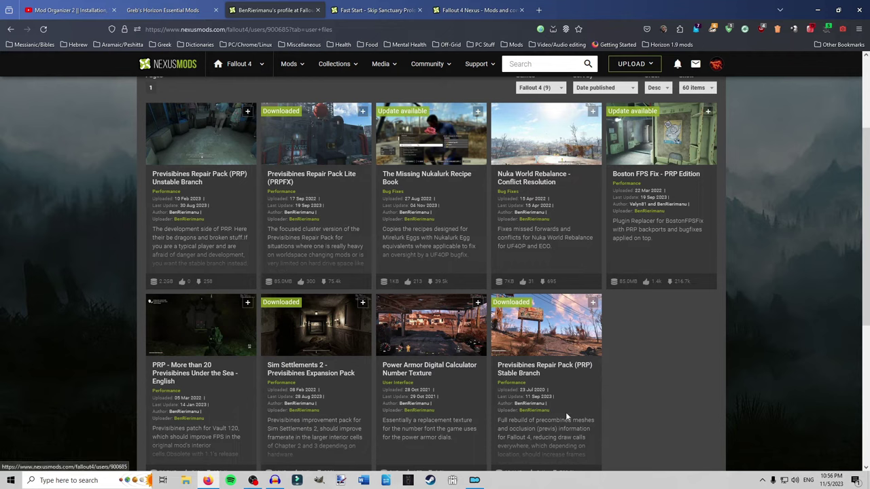
Return to the PRPFX page, view its Corvega screenshot, and inspect the files list headed by PRPFX Merged.
{"action": "left_click", "coordinate": [283, 178]}
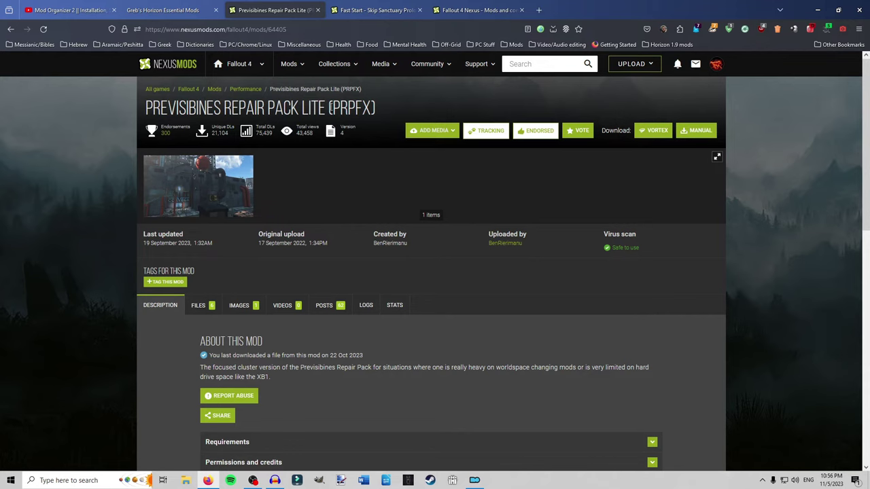
{"action": "left_click", "coordinate": [224, 175]}
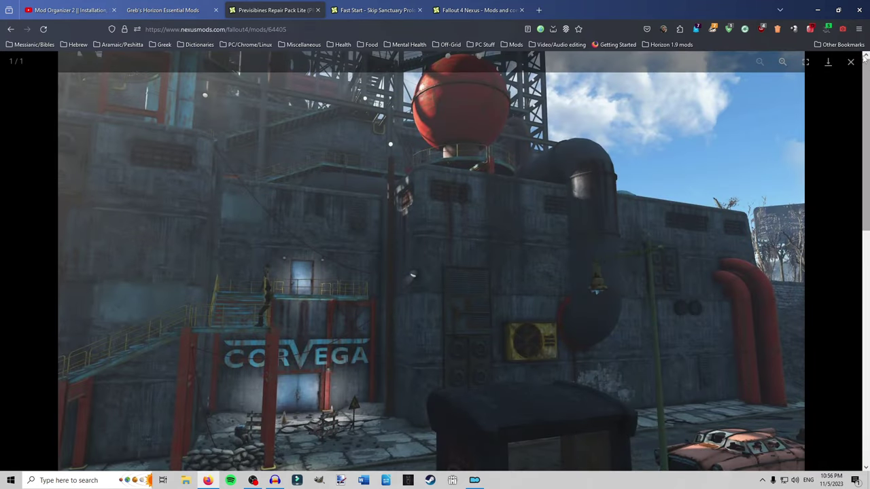
{"action": "left_click", "coordinate": [850, 62]}
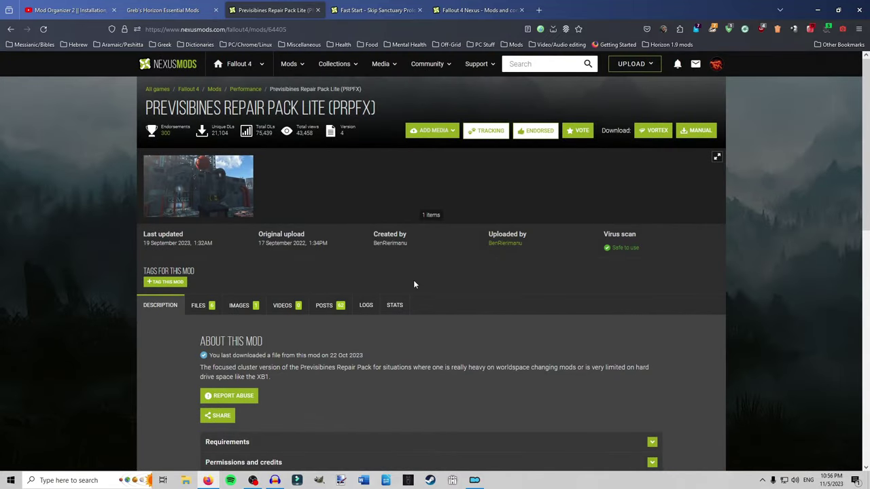
{"action": "left_click", "coordinate": [198, 305]}
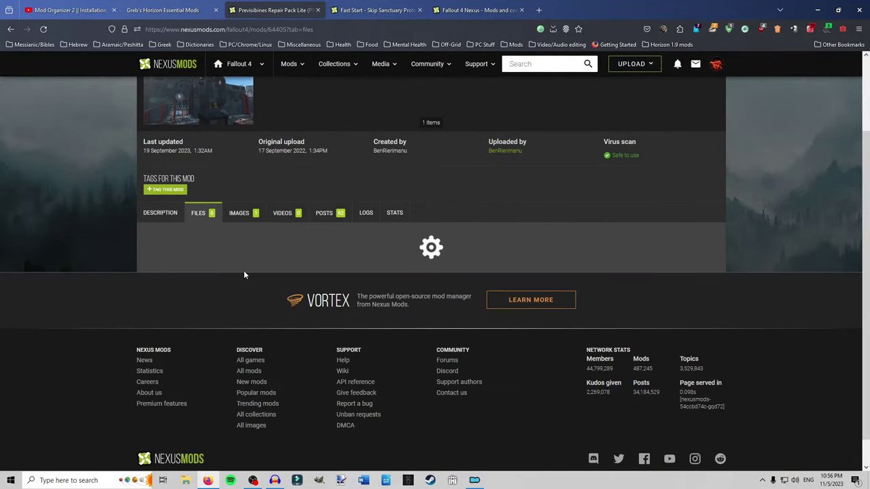
{"action": "scroll", "coordinate": [245, 265], "scroll_direction": "down", "scroll_amount": 10}
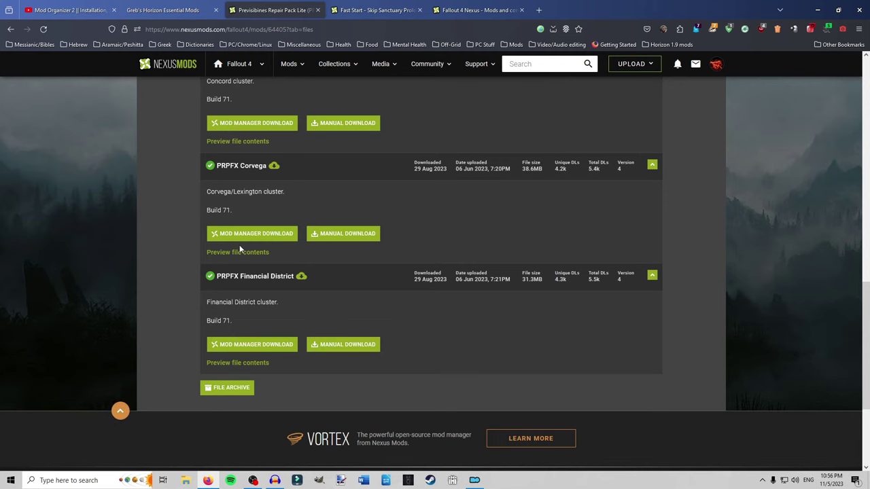
{"action": "scroll", "coordinate": [240, 249], "scroll_direction": "up", "scroll_amount": 2}
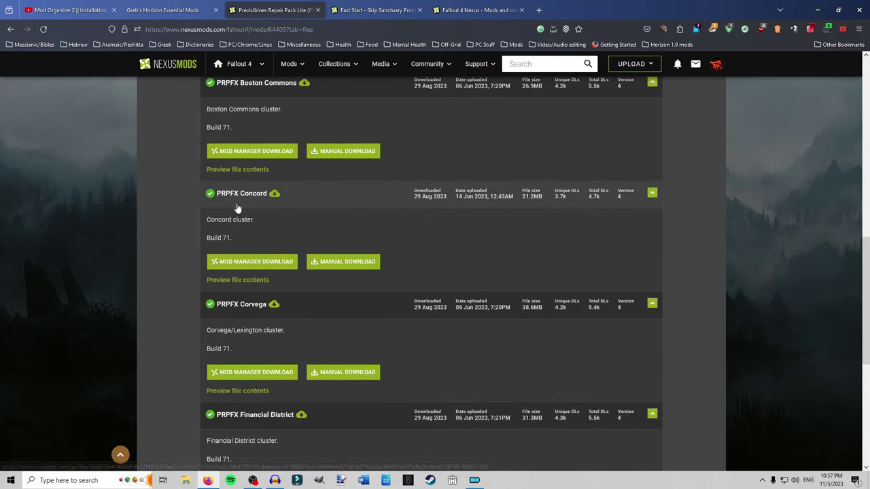
{"action": "scroll", "coordinate": [277, 242], "scroll_direction": "up", "scroll_amount": 3}
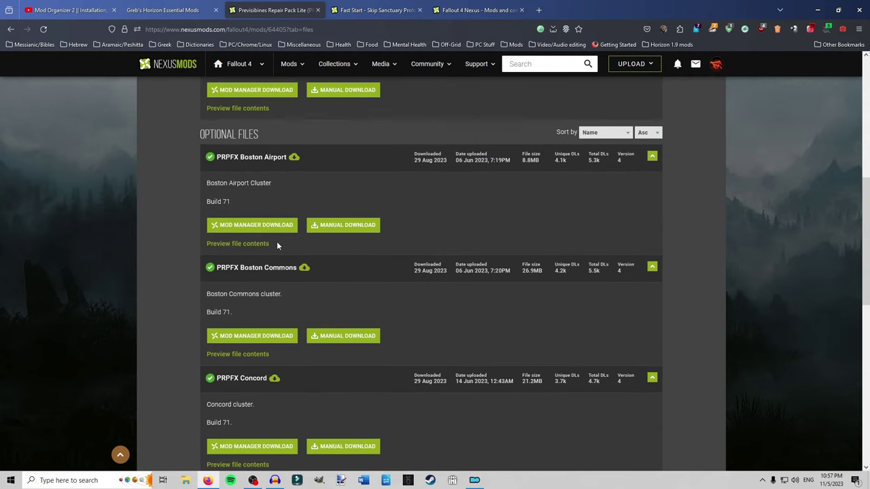
{"action": "scroll", "coordinate": [277, 242], "scroll_direction": "up", "scroll_amount": 3}
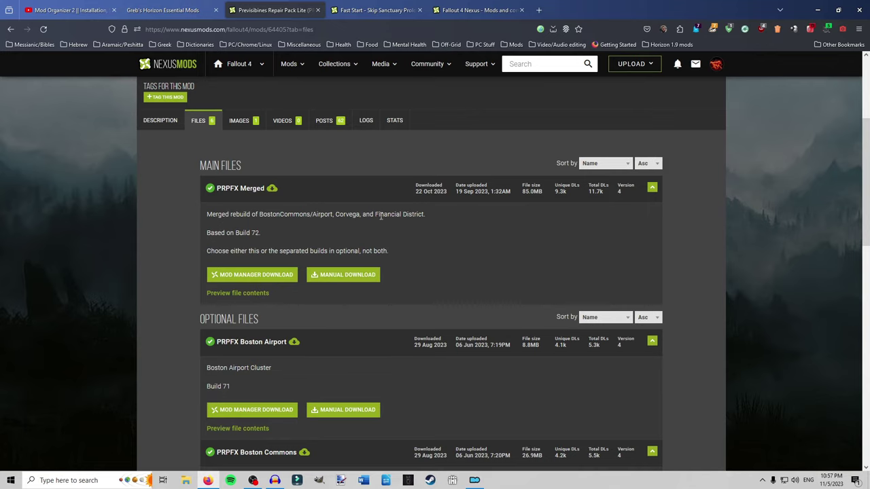
{"action": "scroll", "coordinate": [286, 285], "scroll_direction": "up", "scroll_amount": 1}
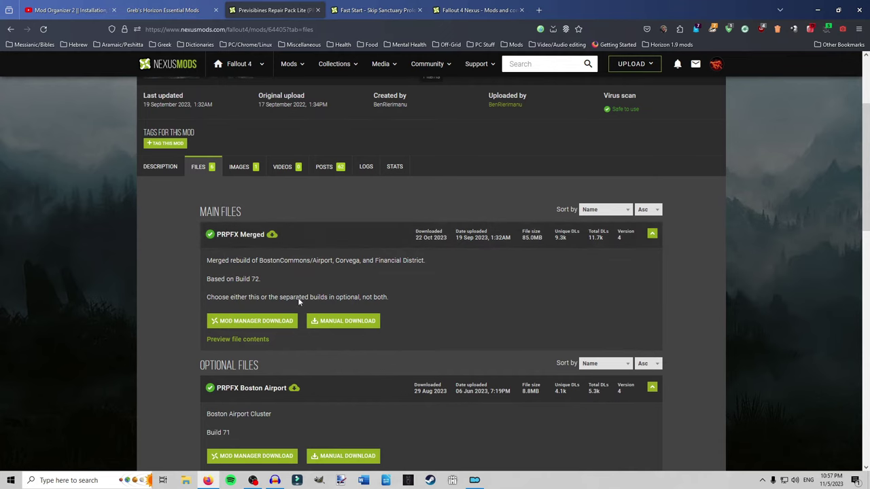
Close the PRPFX page, then browse the Fast Start screenshots and description.
{"action": "left_click", "coordinate": [317, 9]}
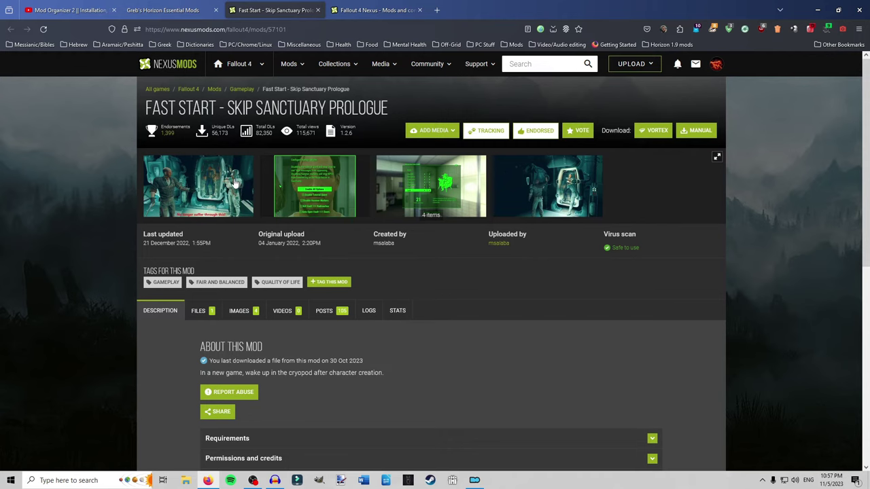
{"action": "left_click", "coordinate": [313, 196]}
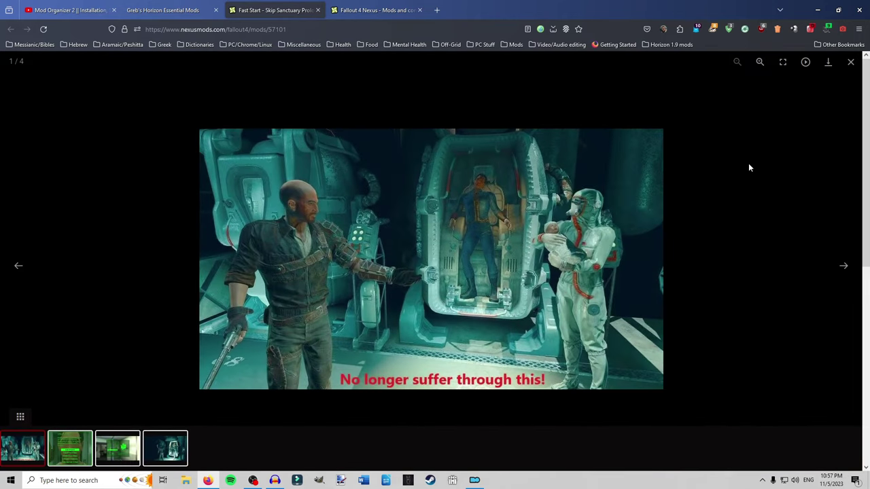
{"action": "key", "text": "Right"}
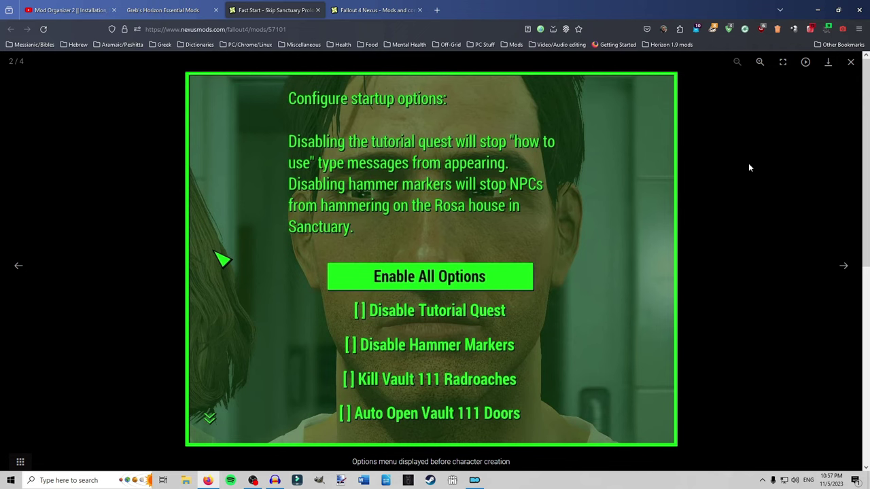
{"action": "key", "text": "Right"}
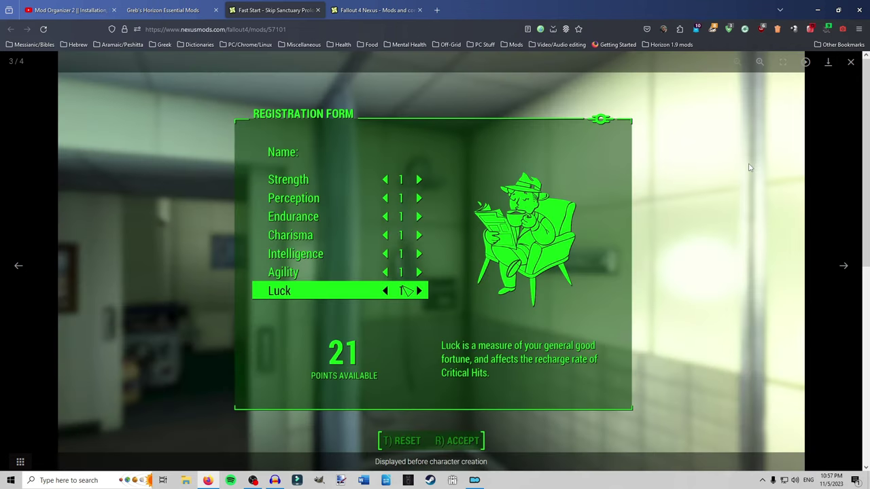
{"action": "key", "text": "Right"}
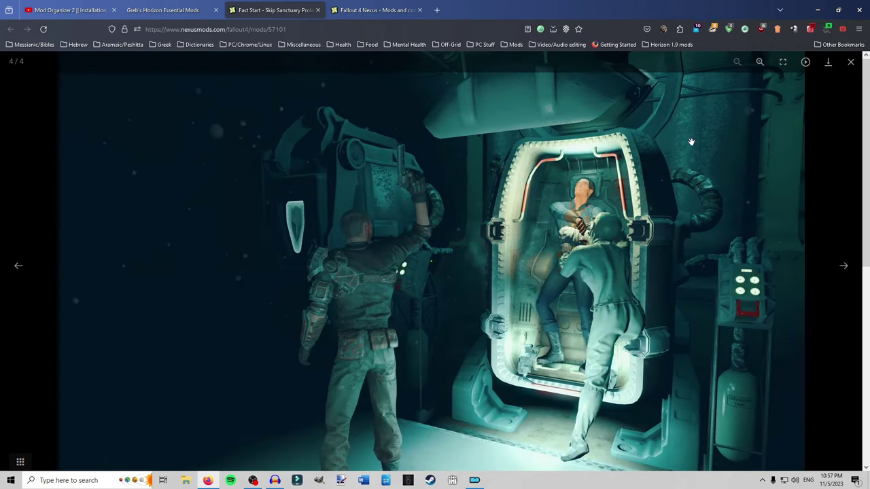
{"action": "left_click", "coordinate": [851, 63]}
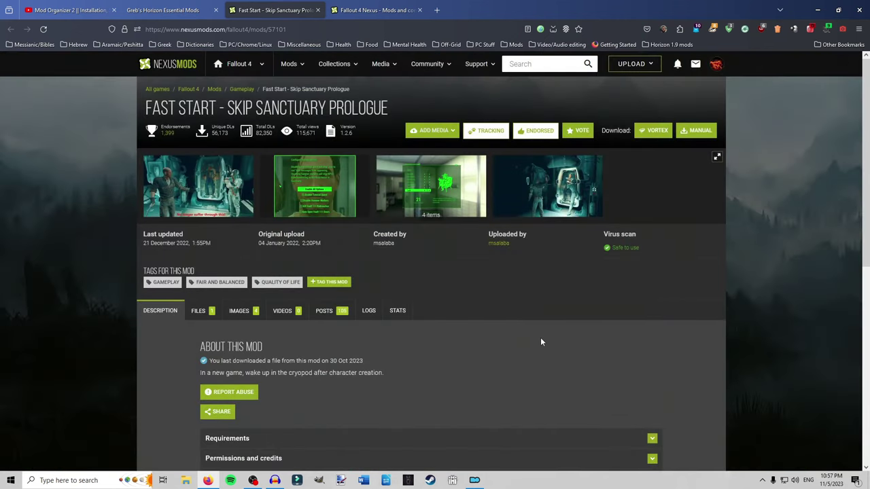
{"action": "scroll", "coordinate": [719, 333], "scroll_direction": "down", "scroll_amount": 3}
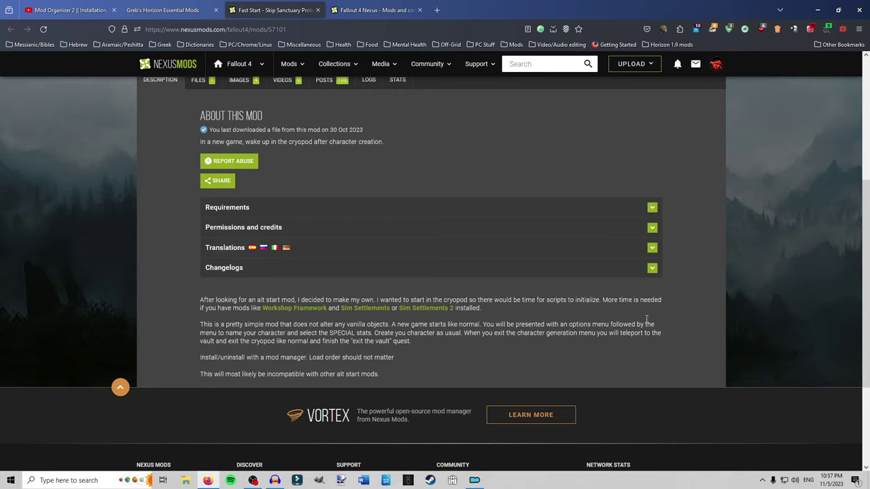
{"action": "scroll", "coordinate": [513, 367], "scroll_direction": "up", "scroll_amount": 3}
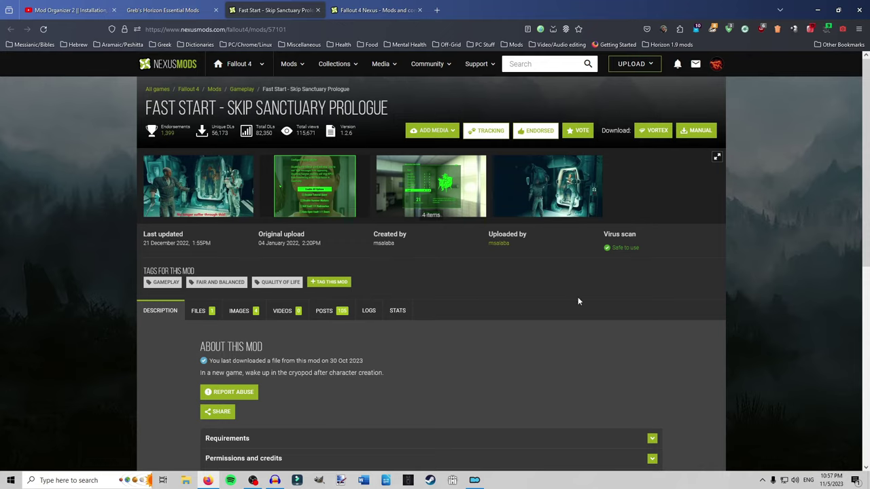
Close the Fast Start page, minimize Firefox, and check the Horizon mods and plugins in Mod Organizer 2.
{"action": "left_click", "coordinate": [318, 10]}
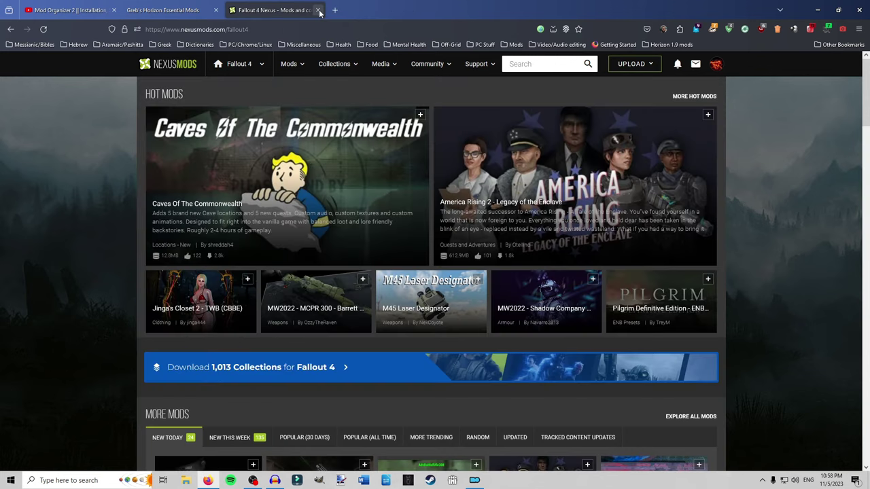
{"action": "left_click", "coordinate": [818, 10]}
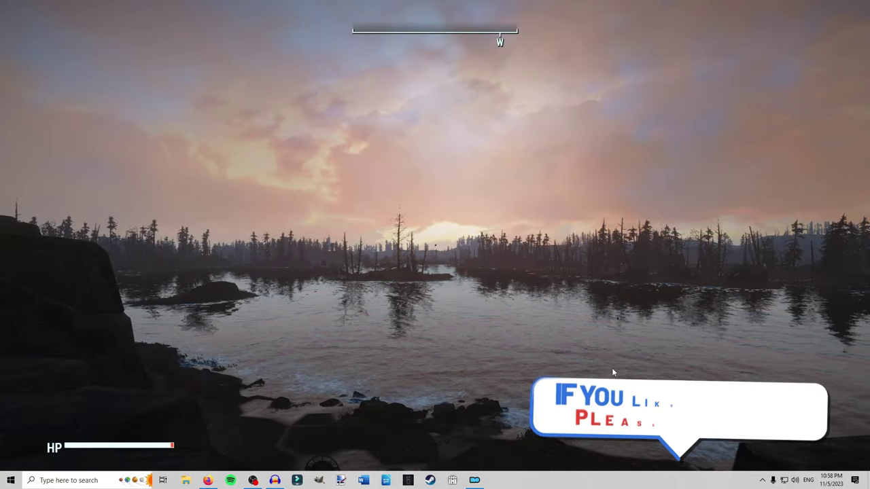
{"action": "left_click", "coordinate": [474, 480]}
{"action": "scroll", "coordinate": [616, 370], "scroll_direction": "up", "scroll_amount": 3}
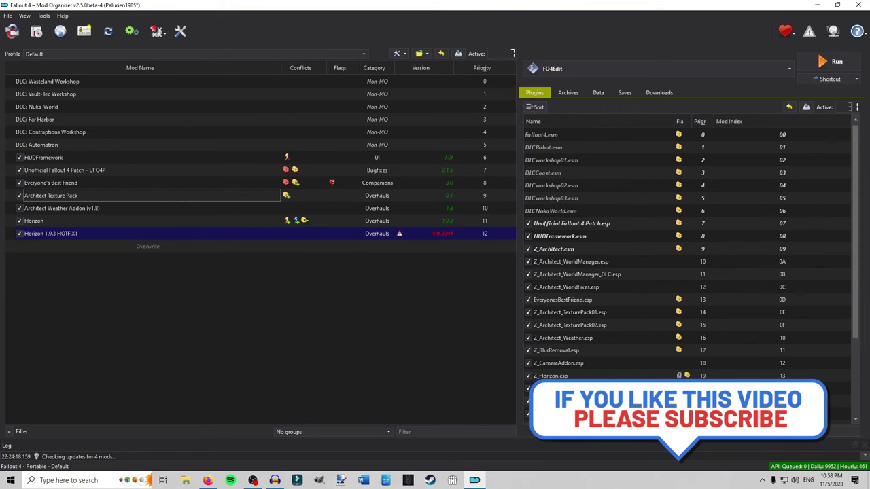
{"action": "scroll", "coordinate": [614, 321], "scroll_direction": "down", "scroll_amount": 3}
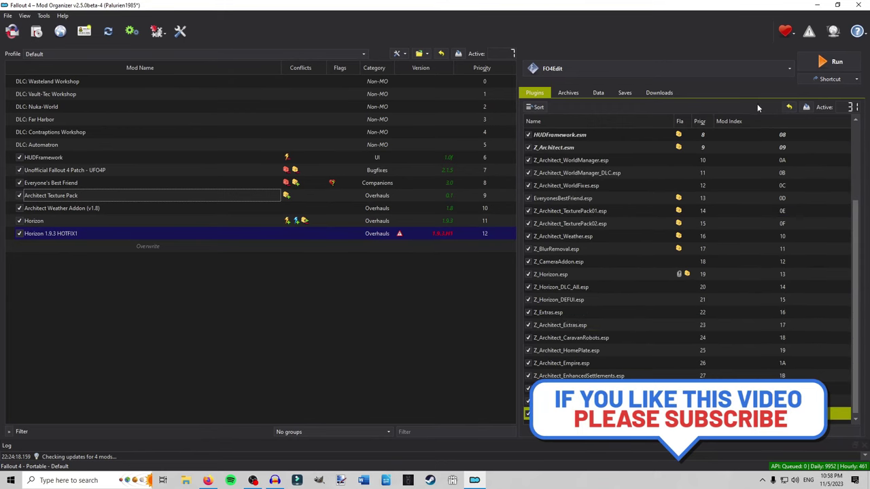